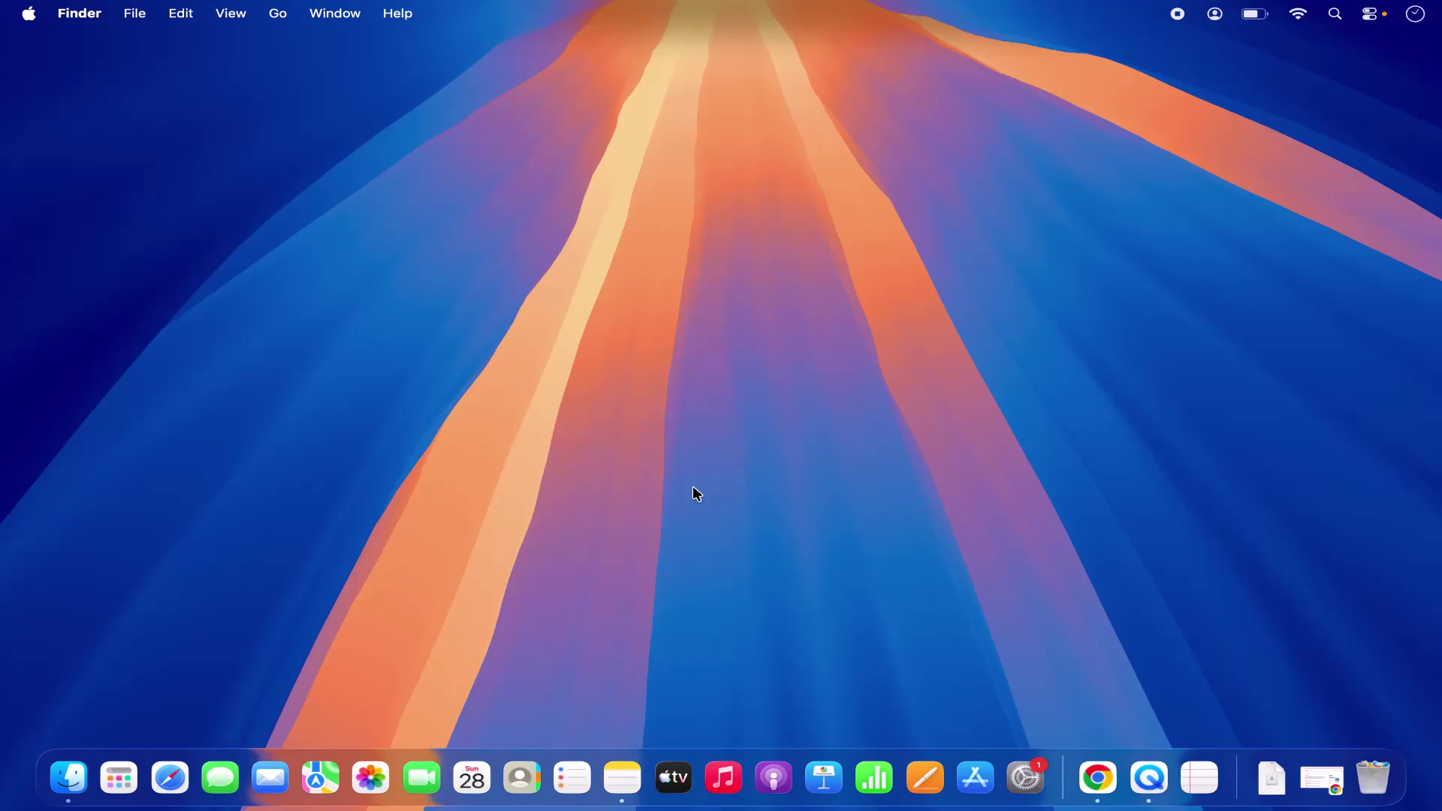
Switch to Chrome, open Docker's Get Started page from the search results, and download Docker Desktop for Mac – Apple Silicon
click(1097, 778)
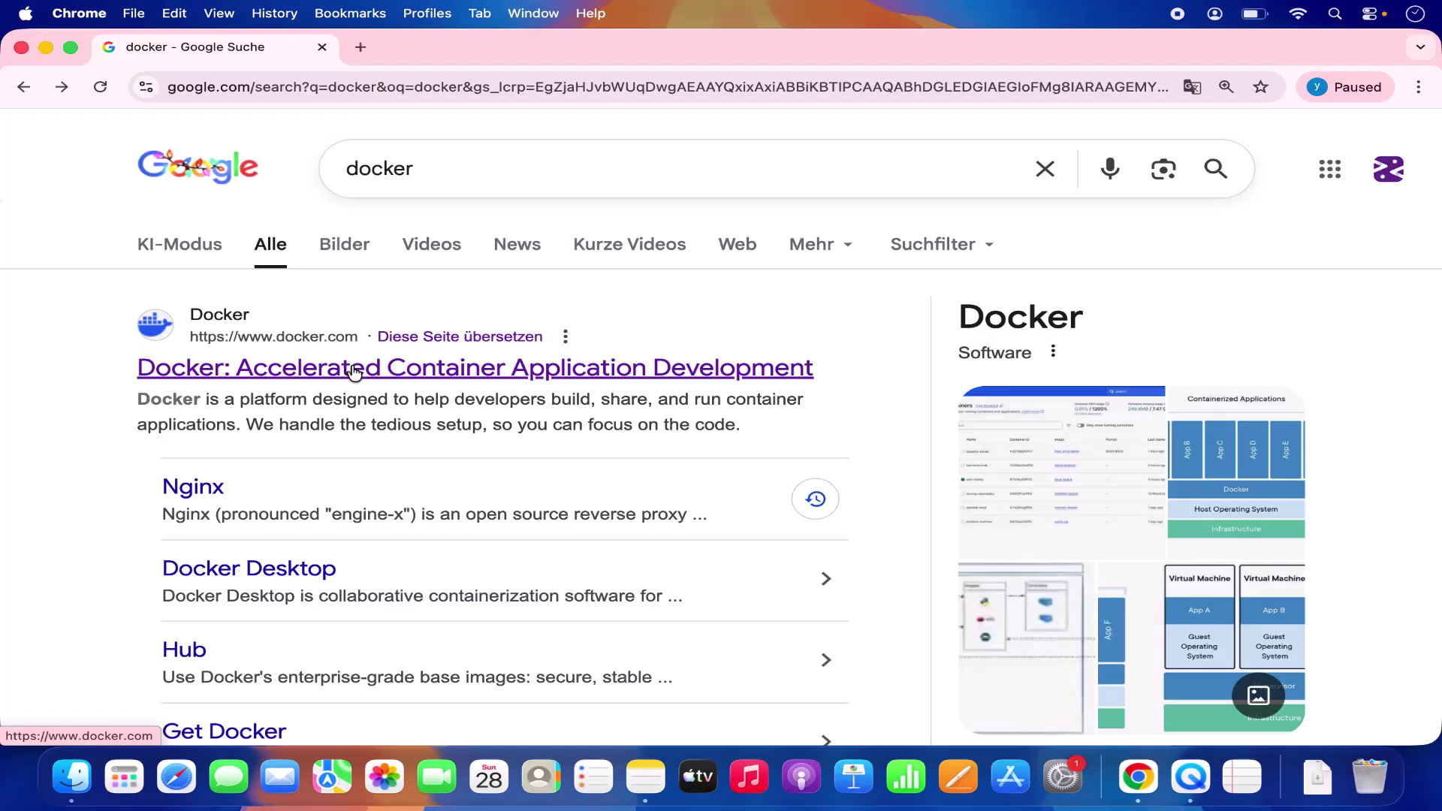
click(354, 370)
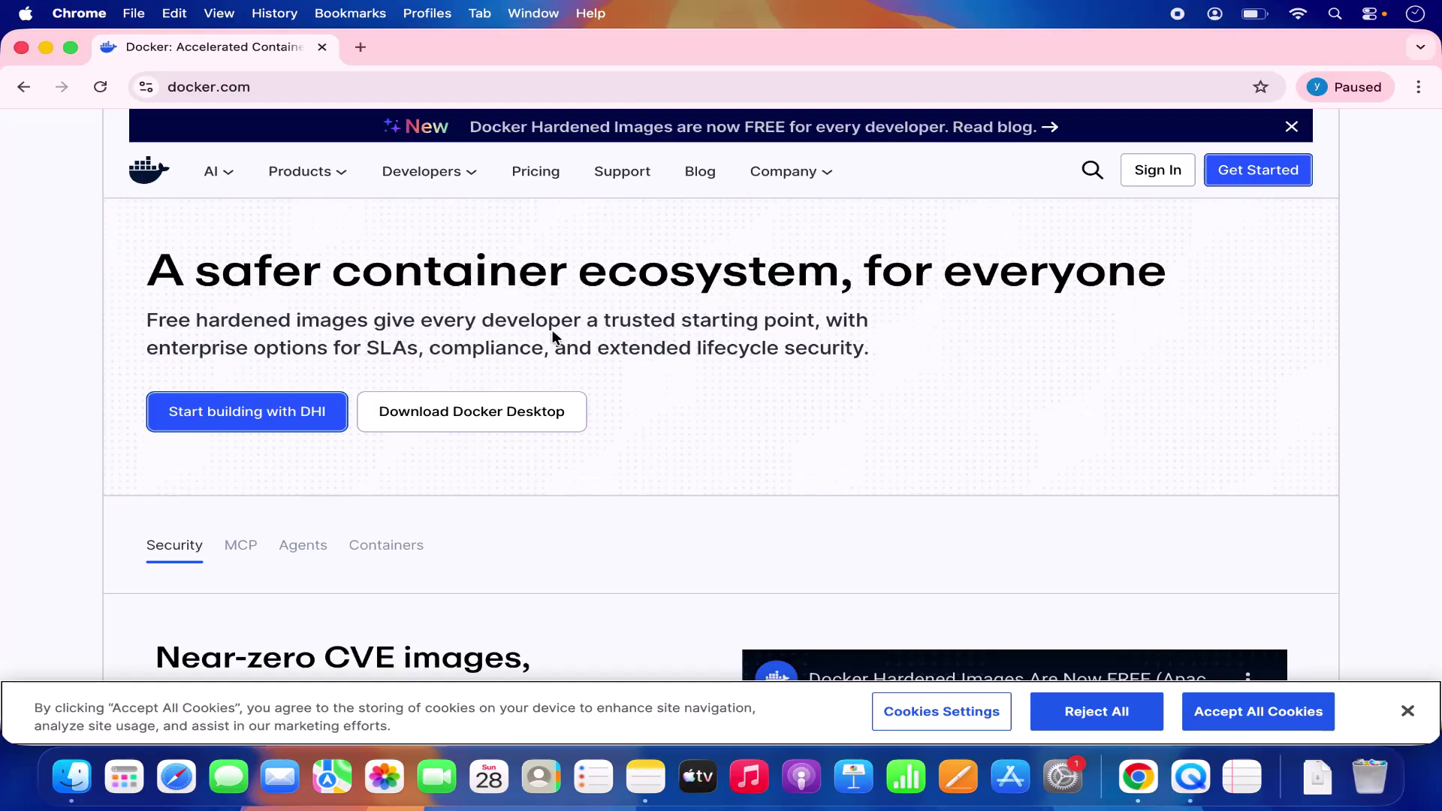
click(1256, 172)
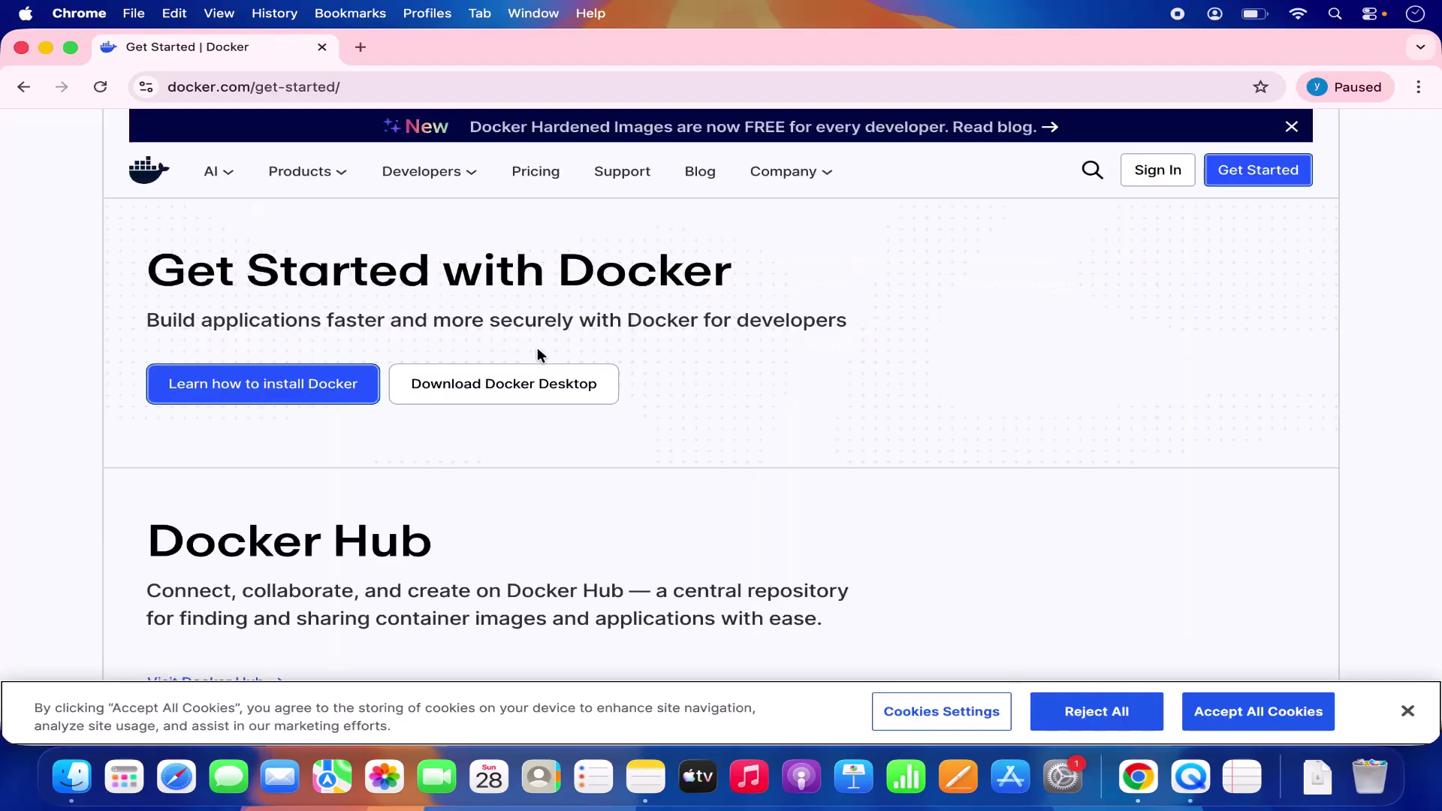
mouse_move(429, 391)
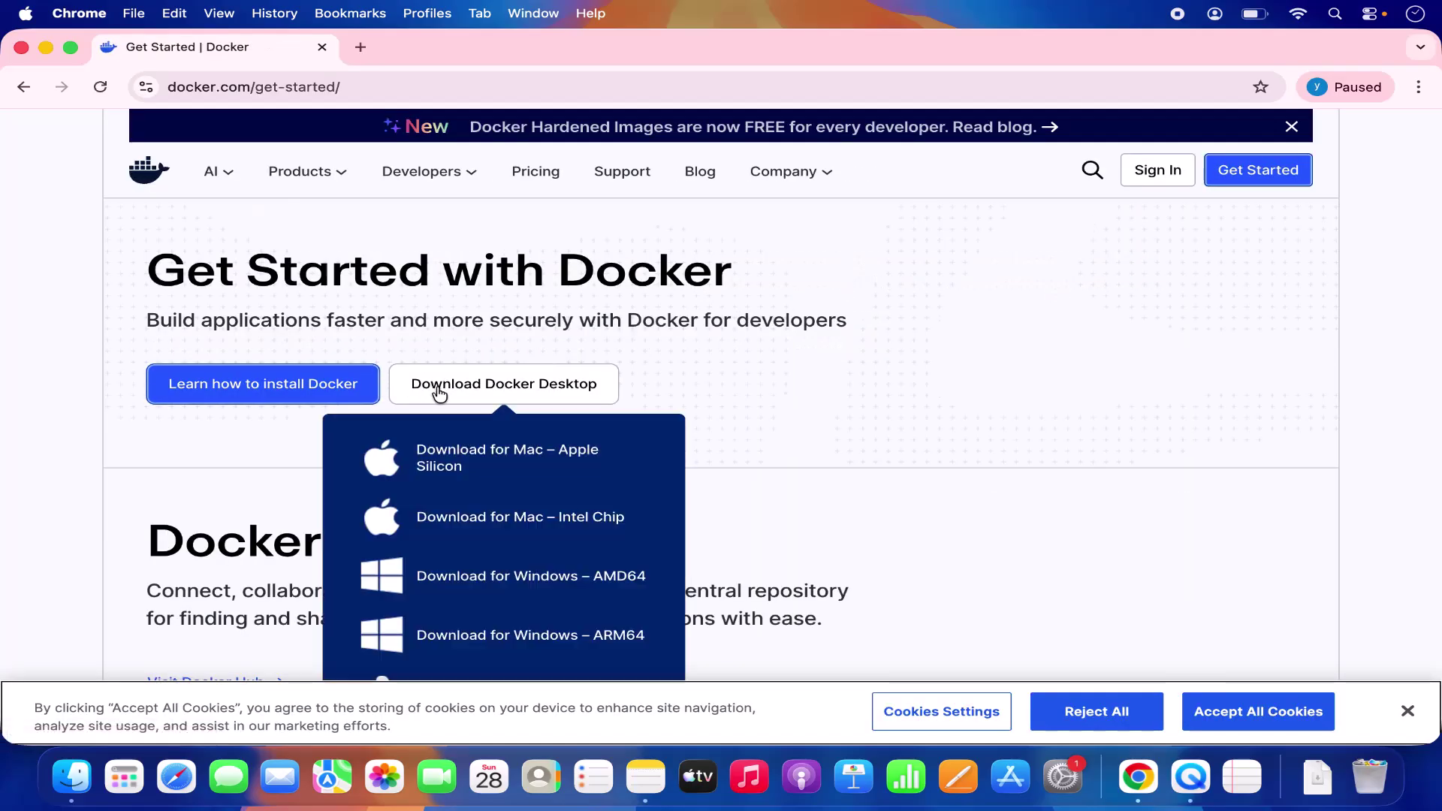
click(530, 466)
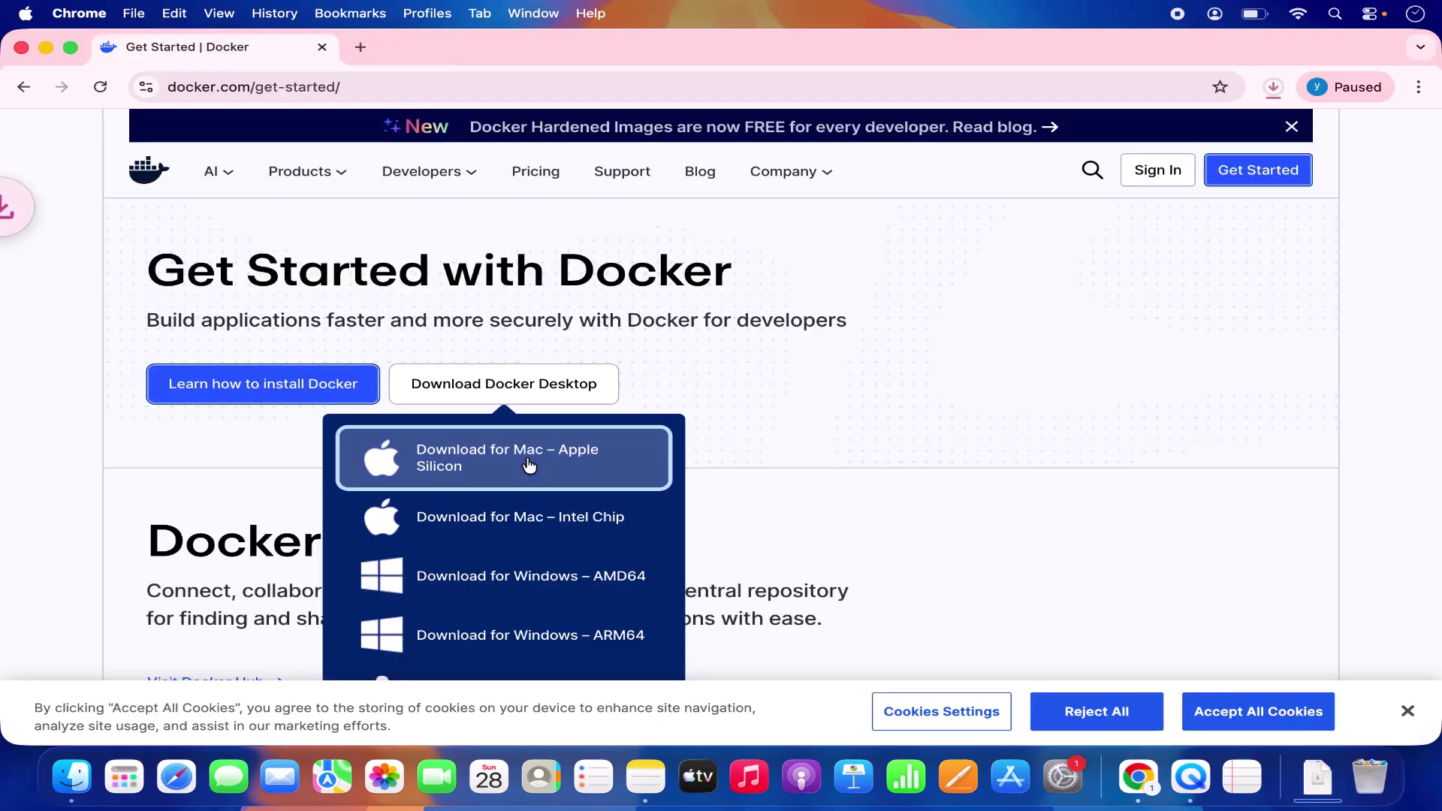
Open the downloaded Docker.dmg, minimize the browser, and copy the Docker app into the Applications folder
click(1270, 88)
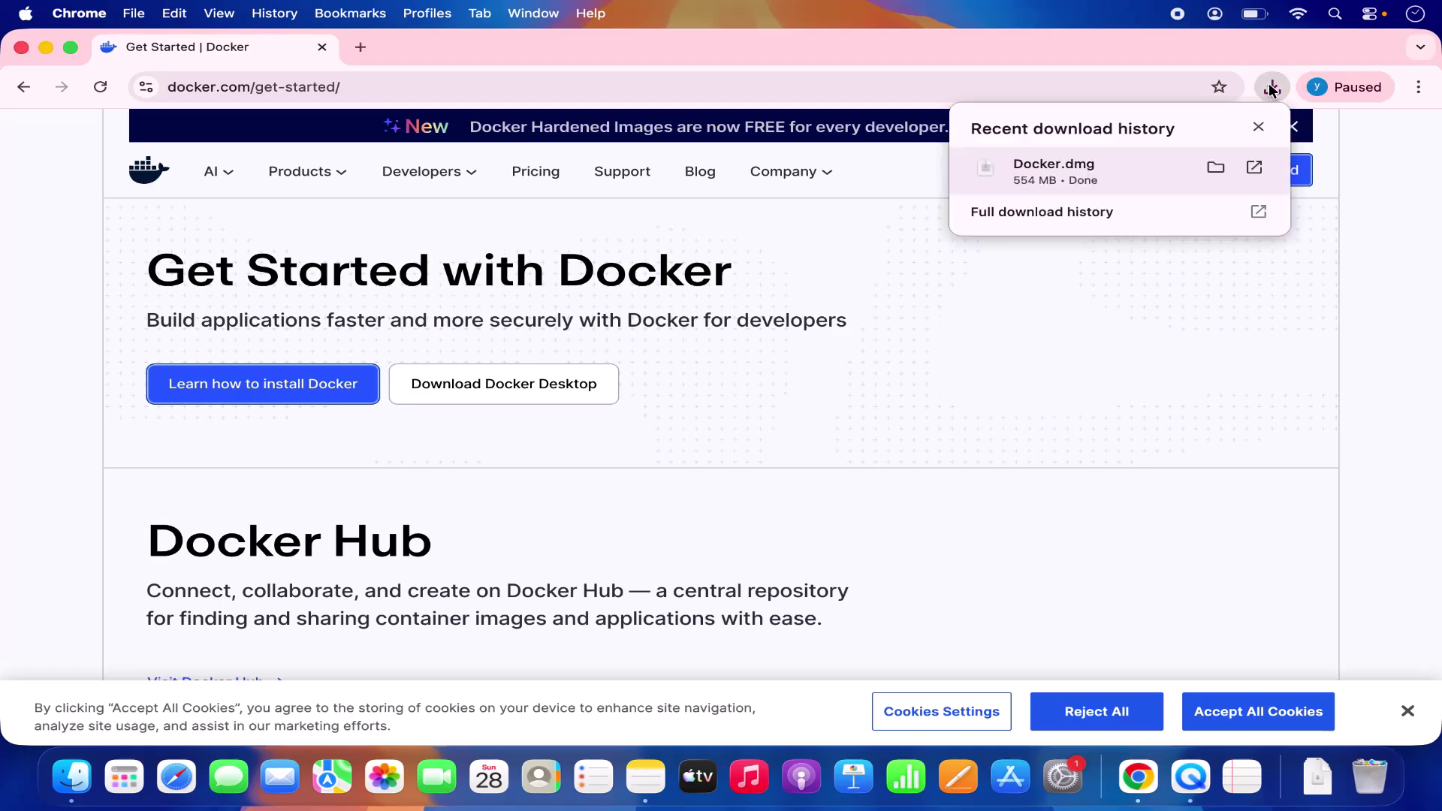
click(1054, 174)
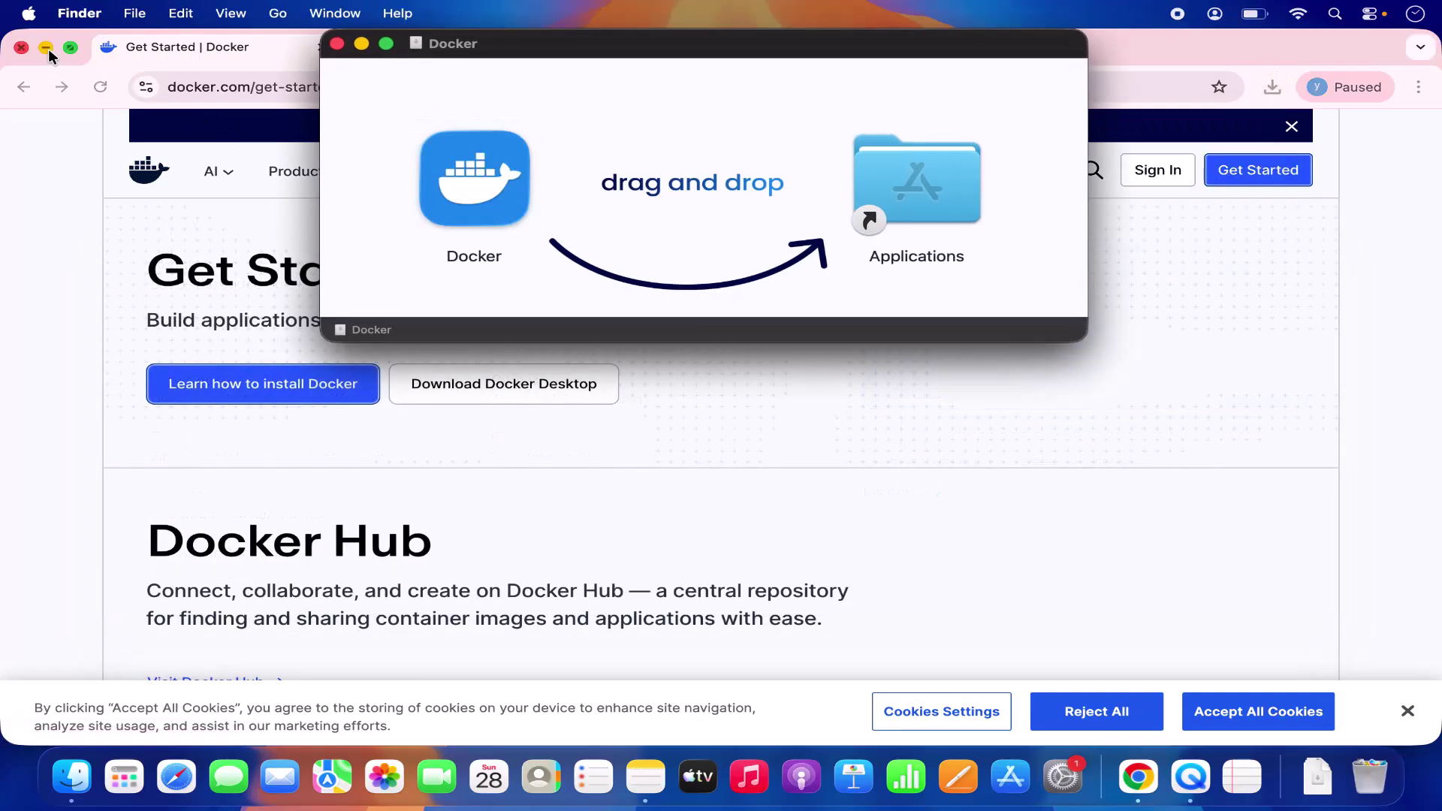
click(47, 49)
drag(531, 45, 563, 187)
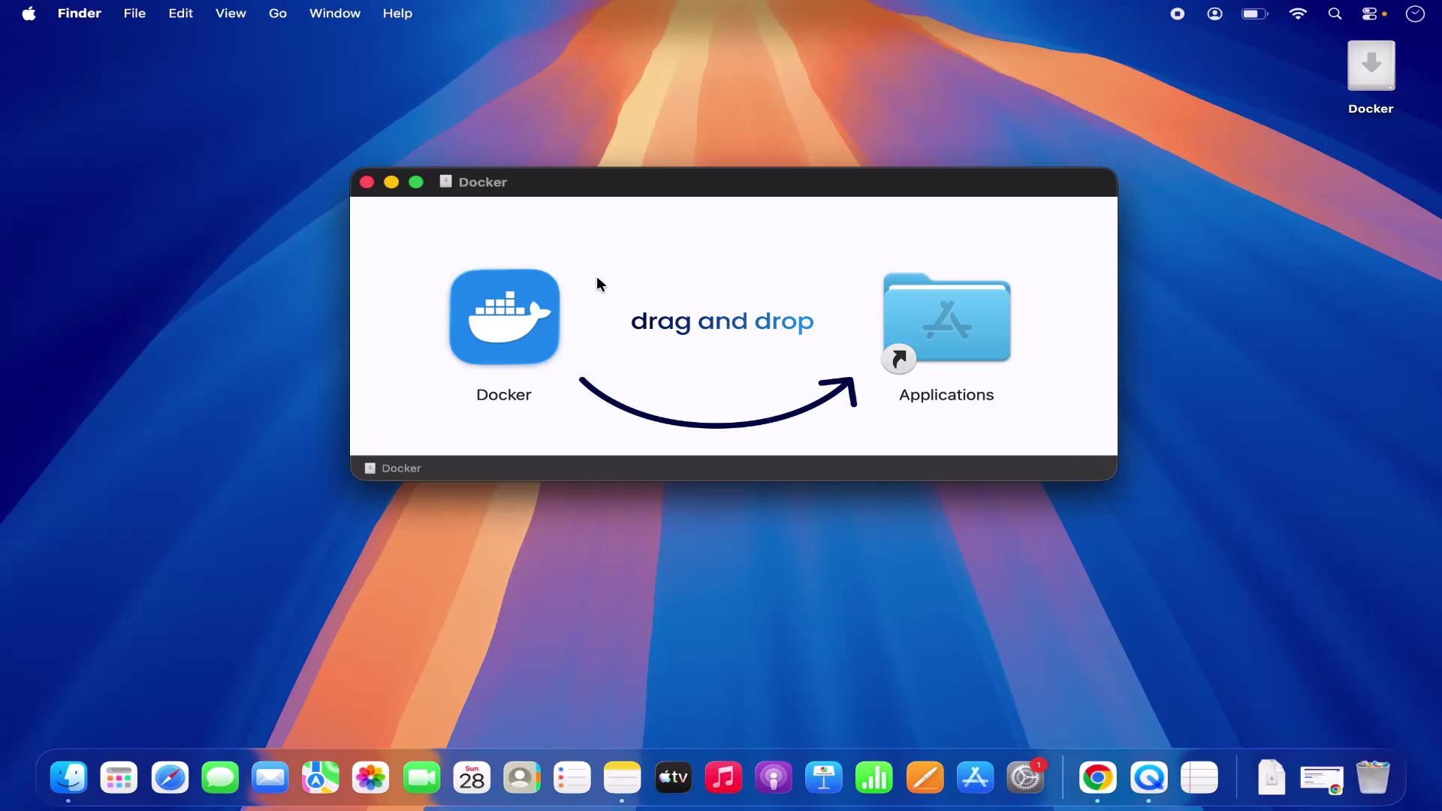
drag(506, 314, 944, 302)
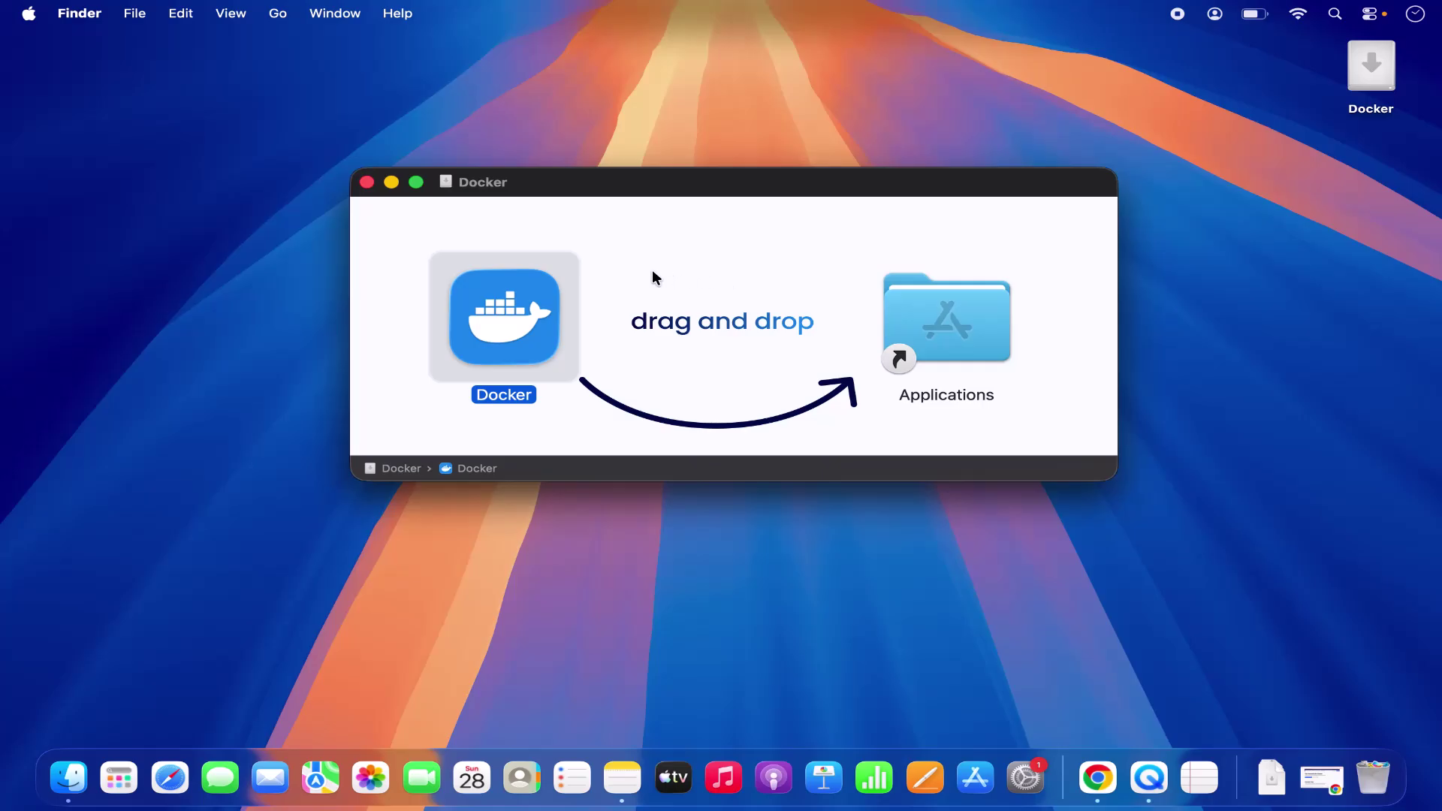
Close the Docker installer window and eject the Docker disk image from the desktop
click(367, 182)
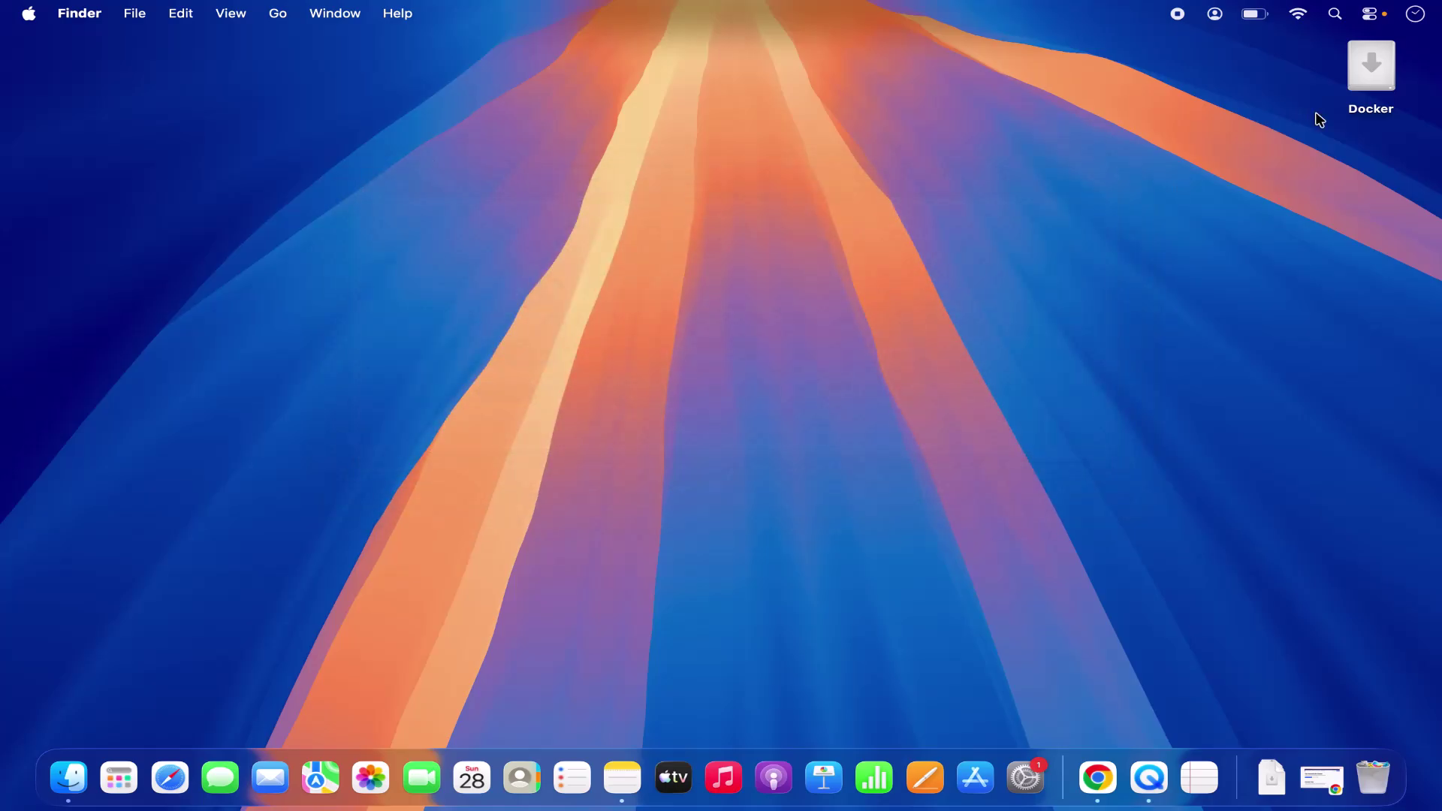
right_click(1377, 79)
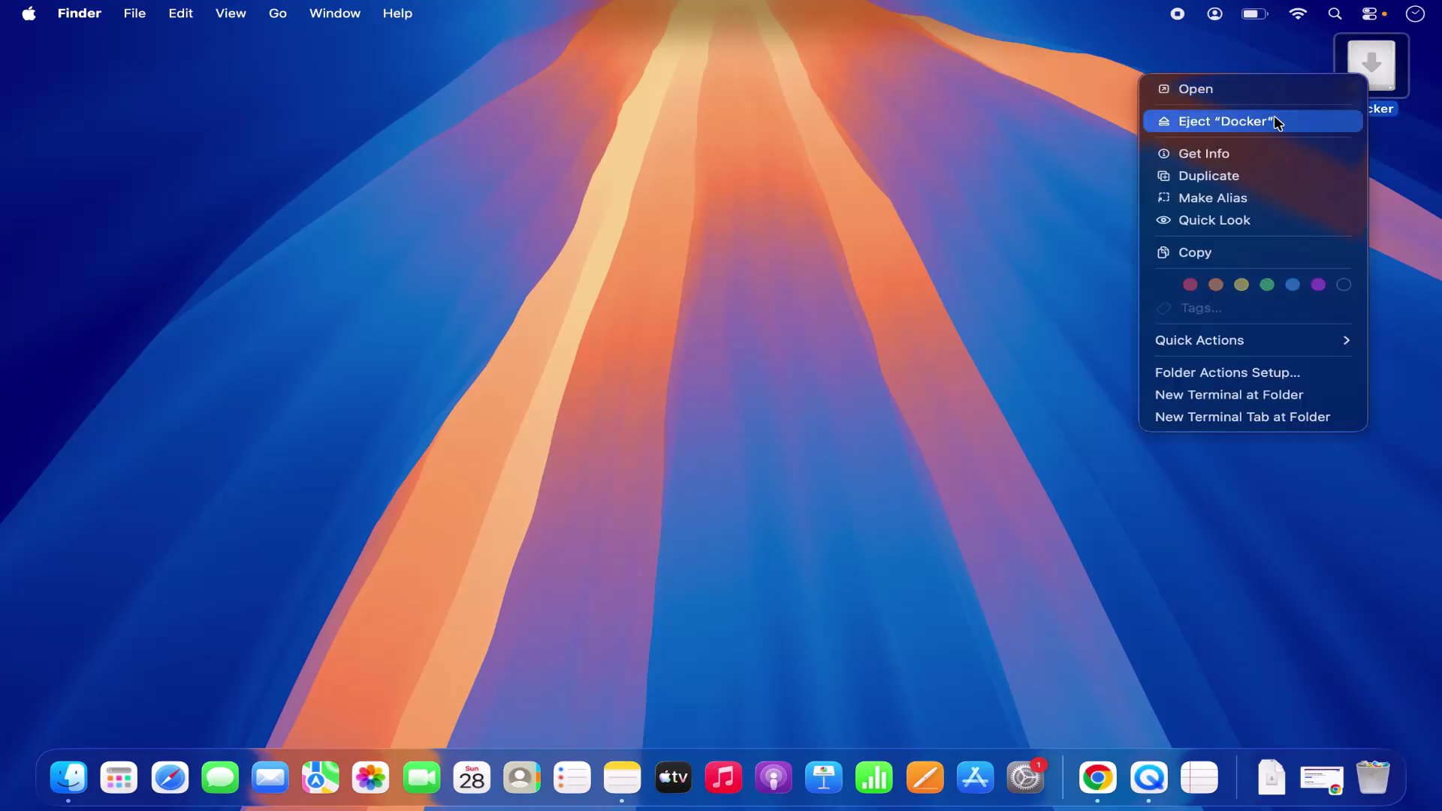
click(1264, 123)
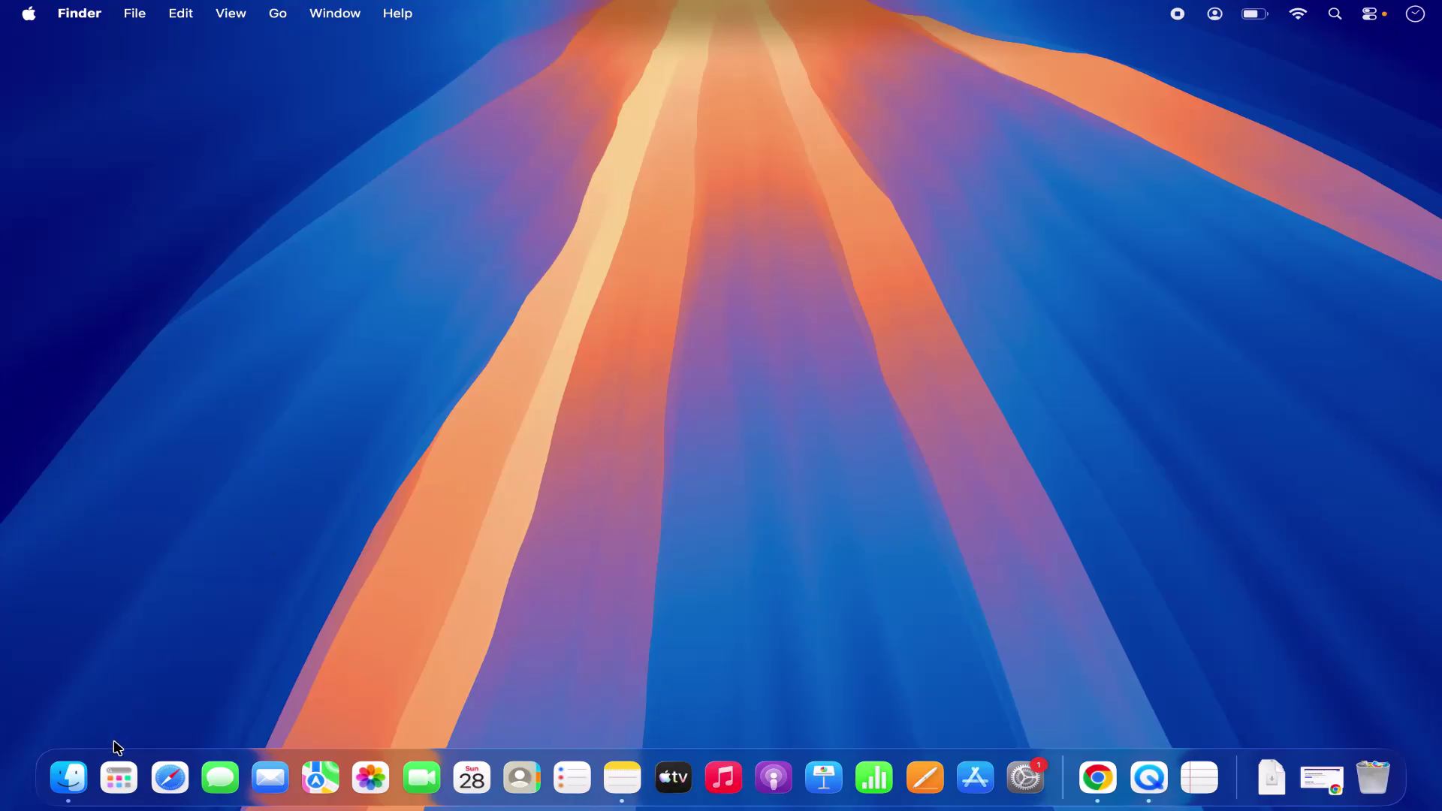
Launch Docker from the installed applications and allow the downloaded app to open
click(116, 781)
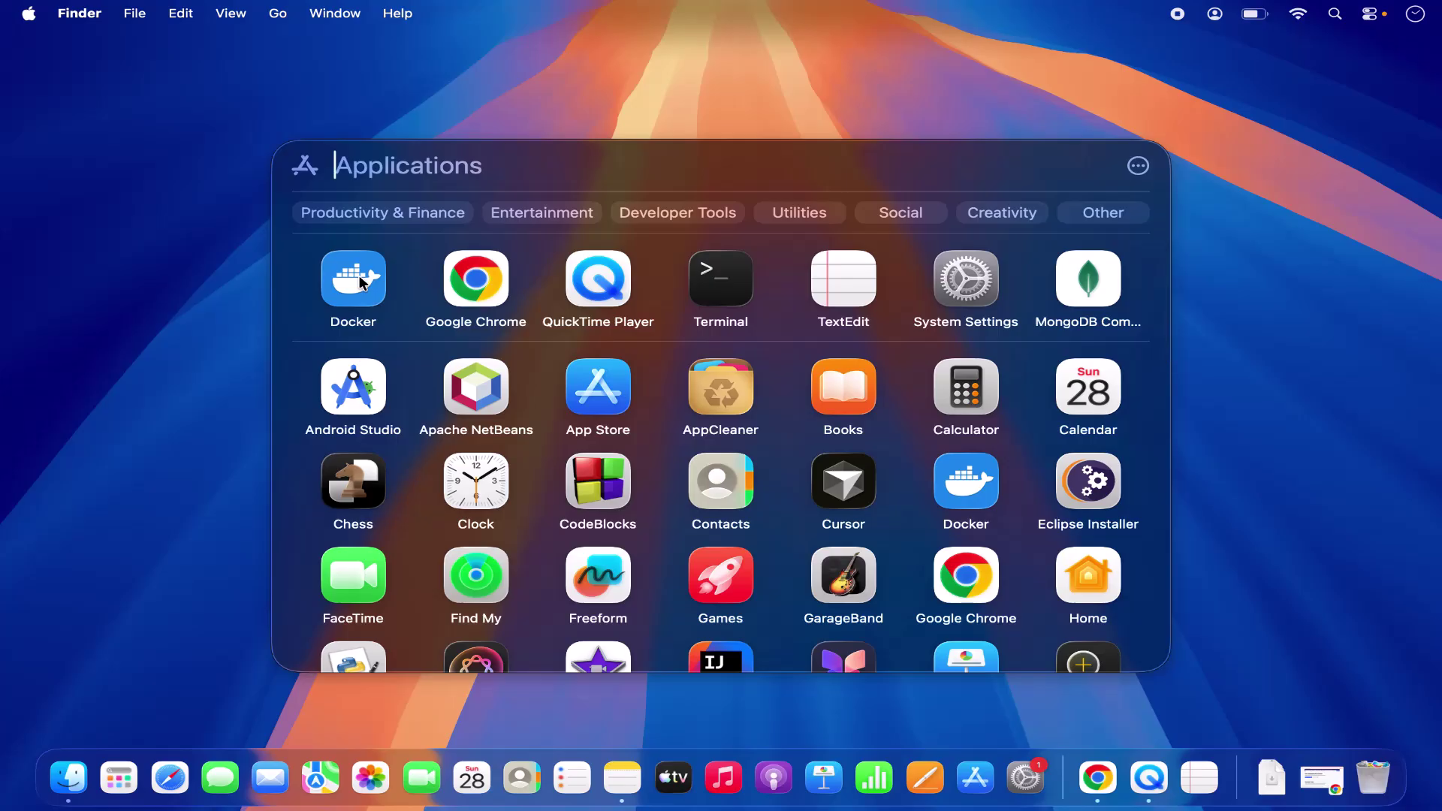
key(Escape)
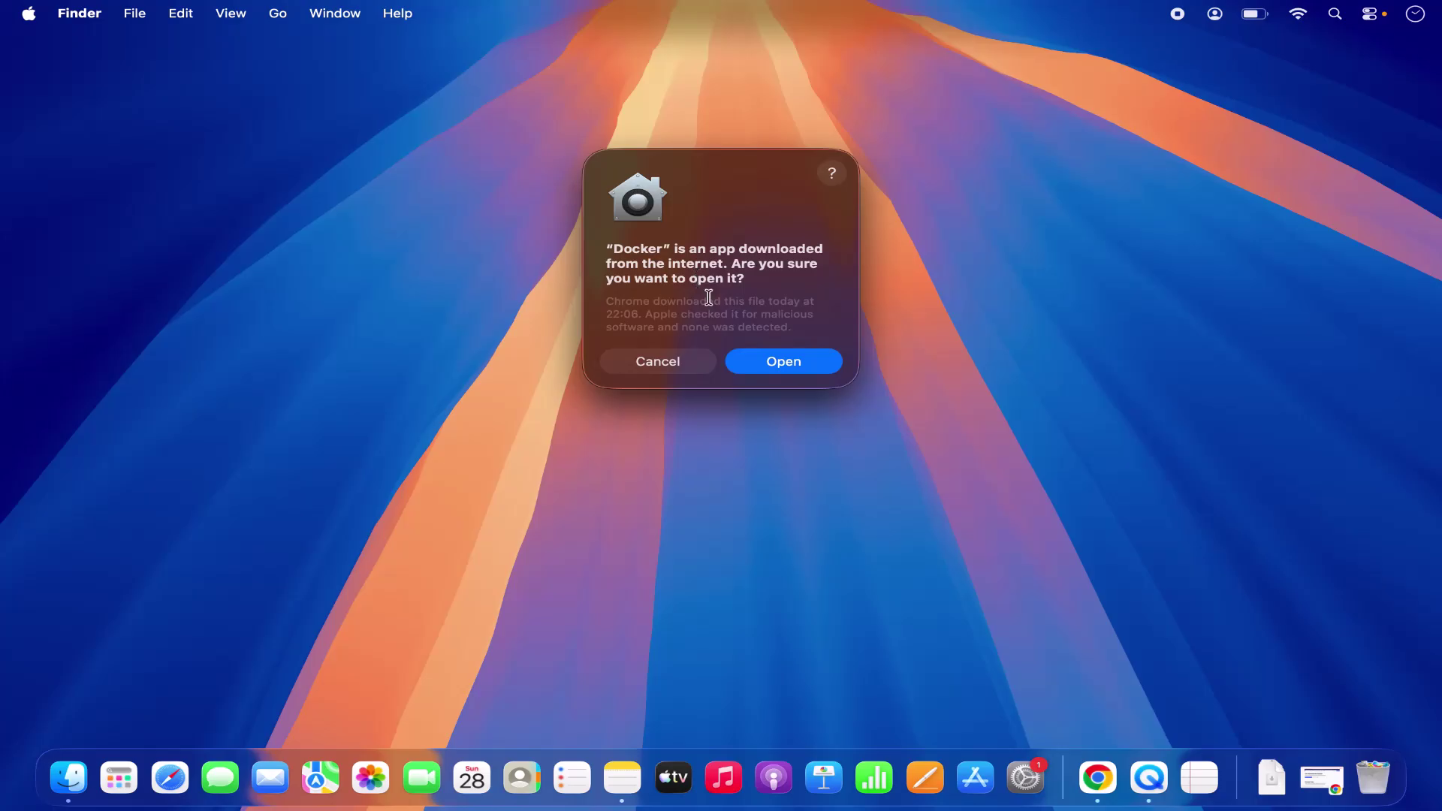
click(763, 364)
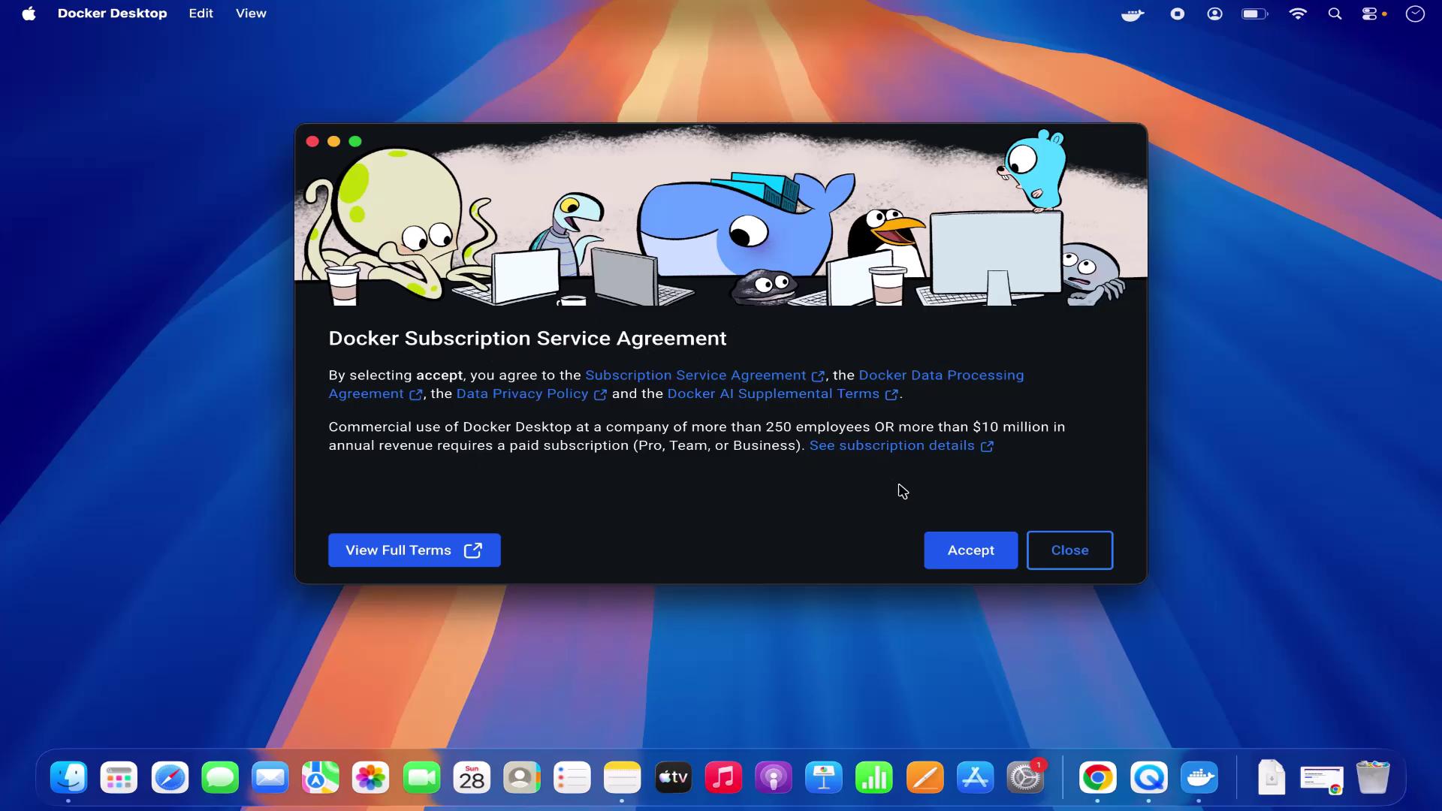
Accept the Docker Subscription Service Agreement and finish setup with the recommended settings, authorizing it with the account password
click(947, 551)
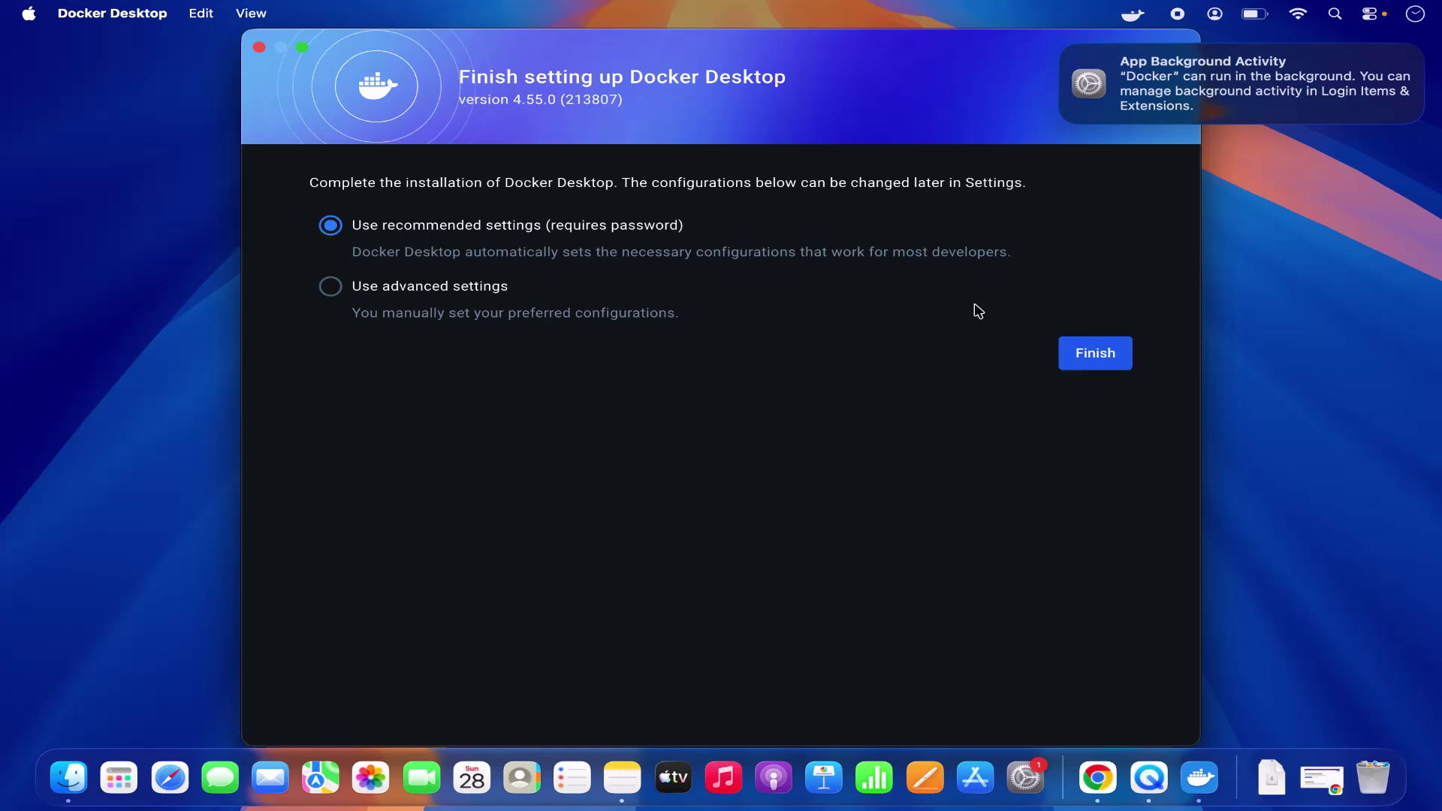
click(1081, 356)
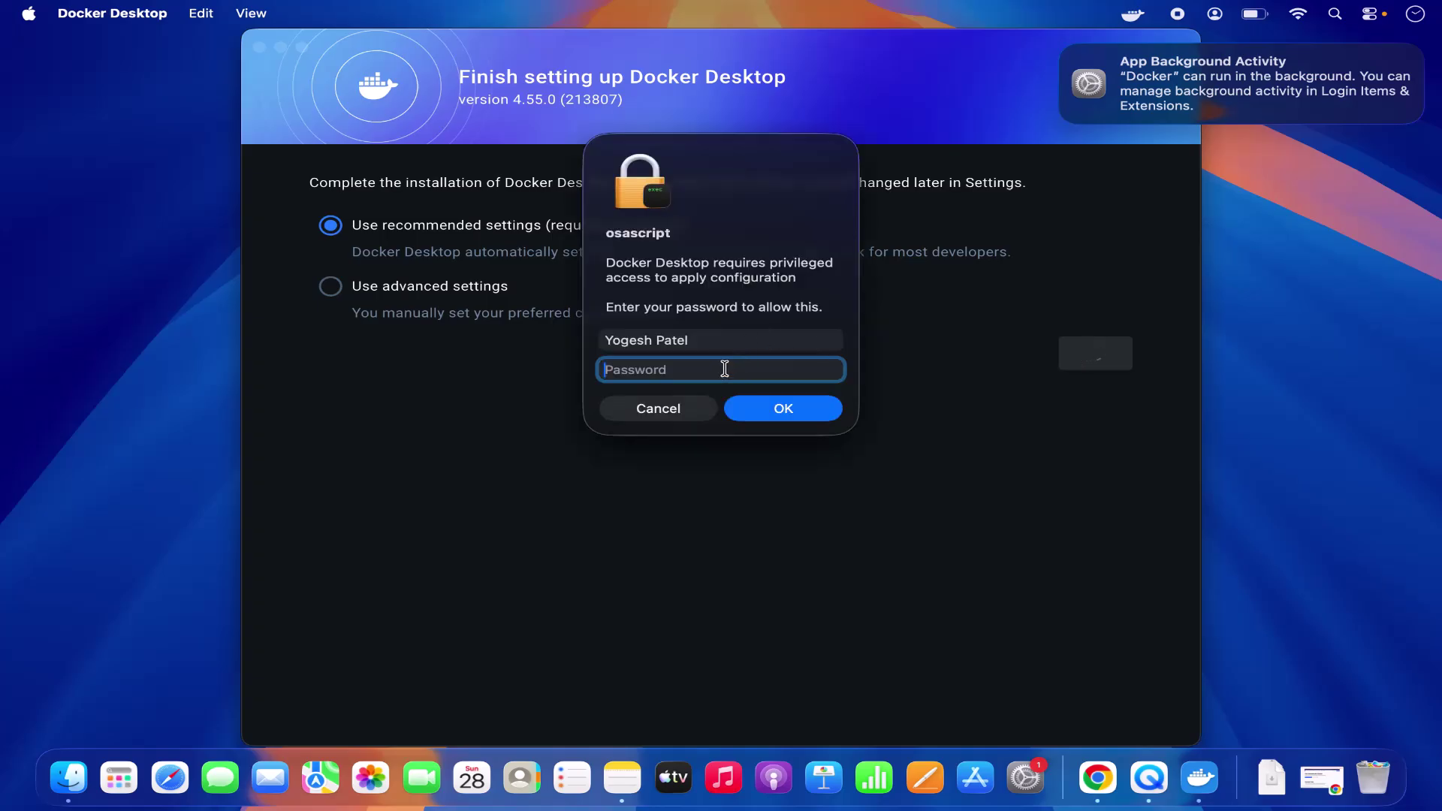
text(••••••)
click(760, 413)
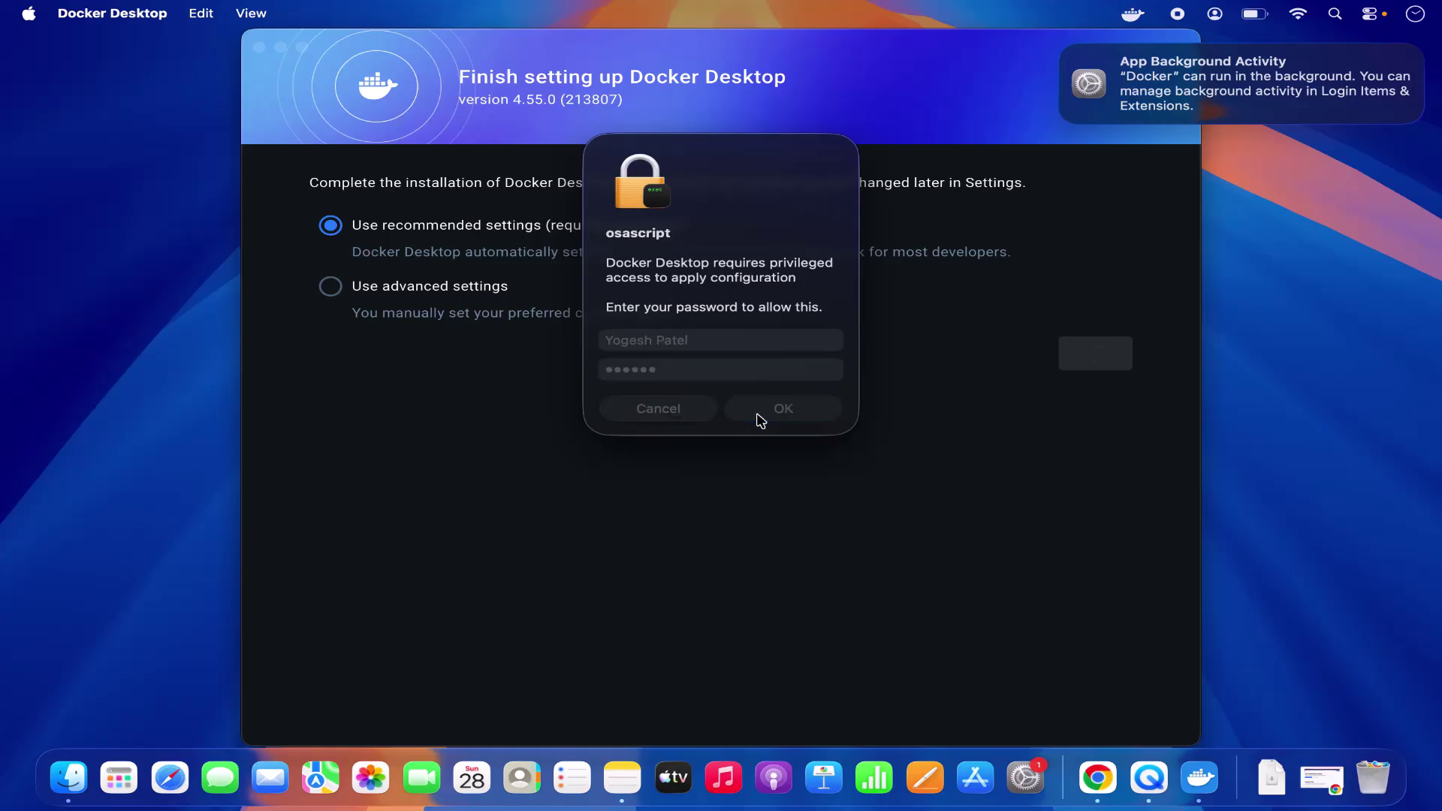
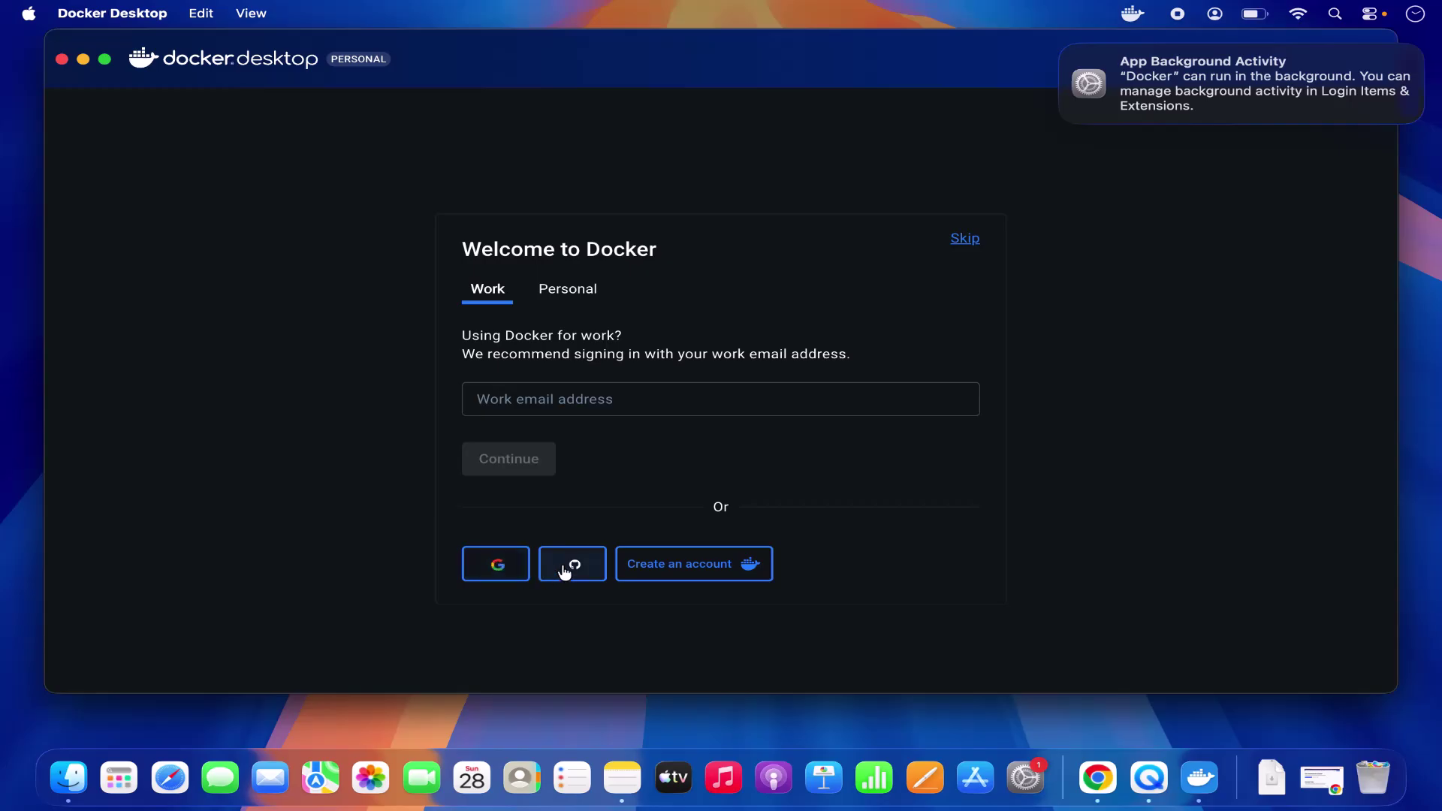
click(700, 577)
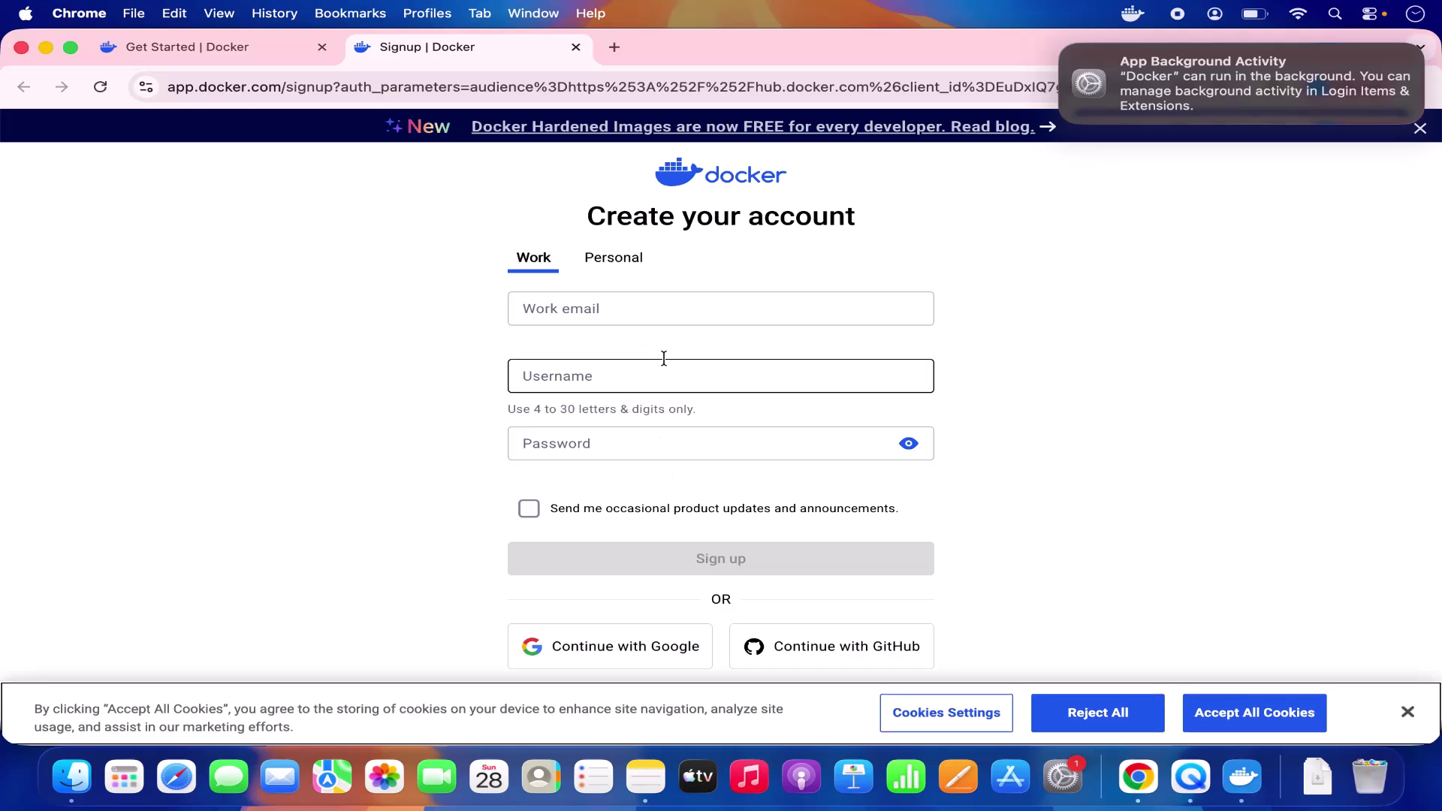
click(49, 47)
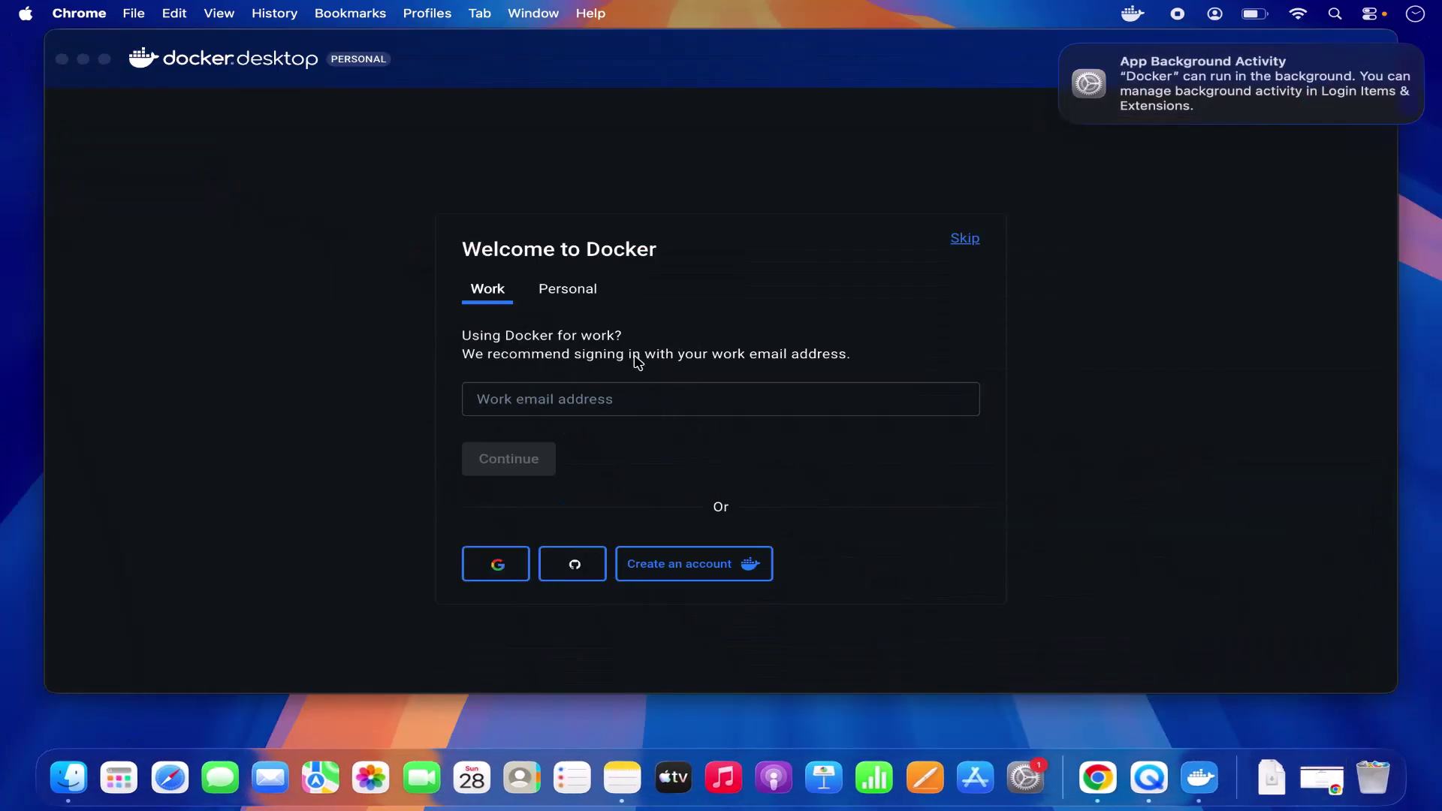
click(637, 361)
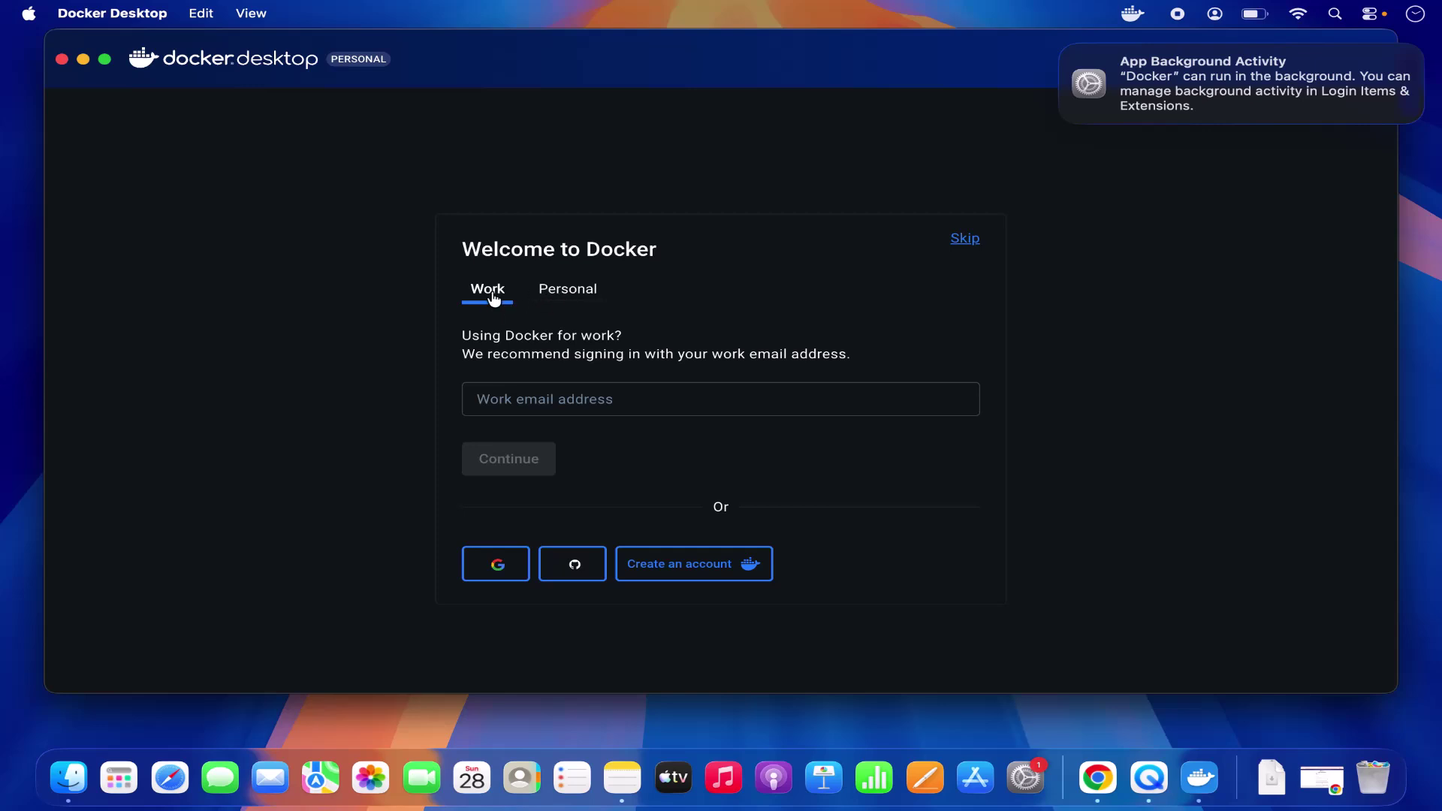
Show the Personal sign-in option on the Docker welcome screen, then skip signing in
click(572, 301)
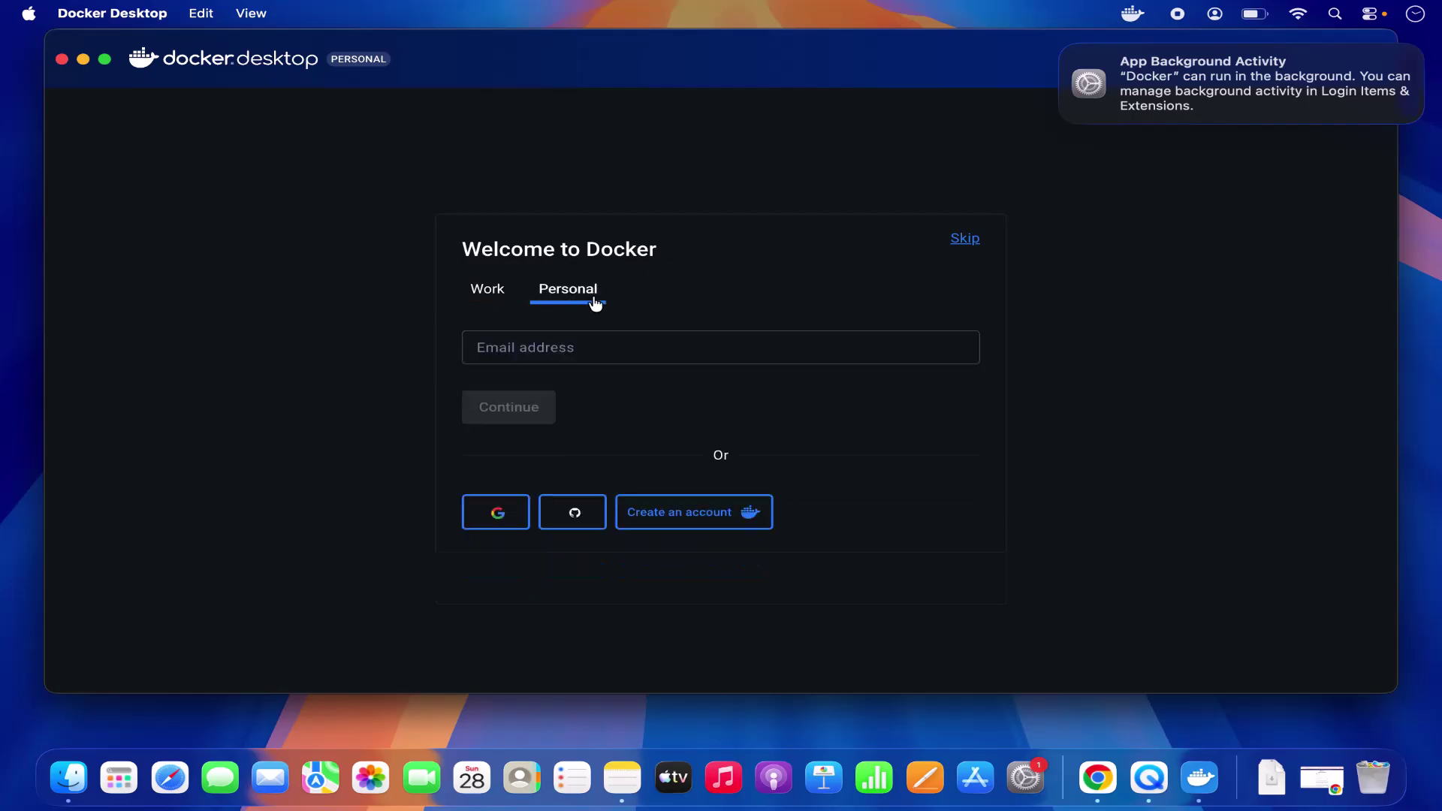
click(965, 238)
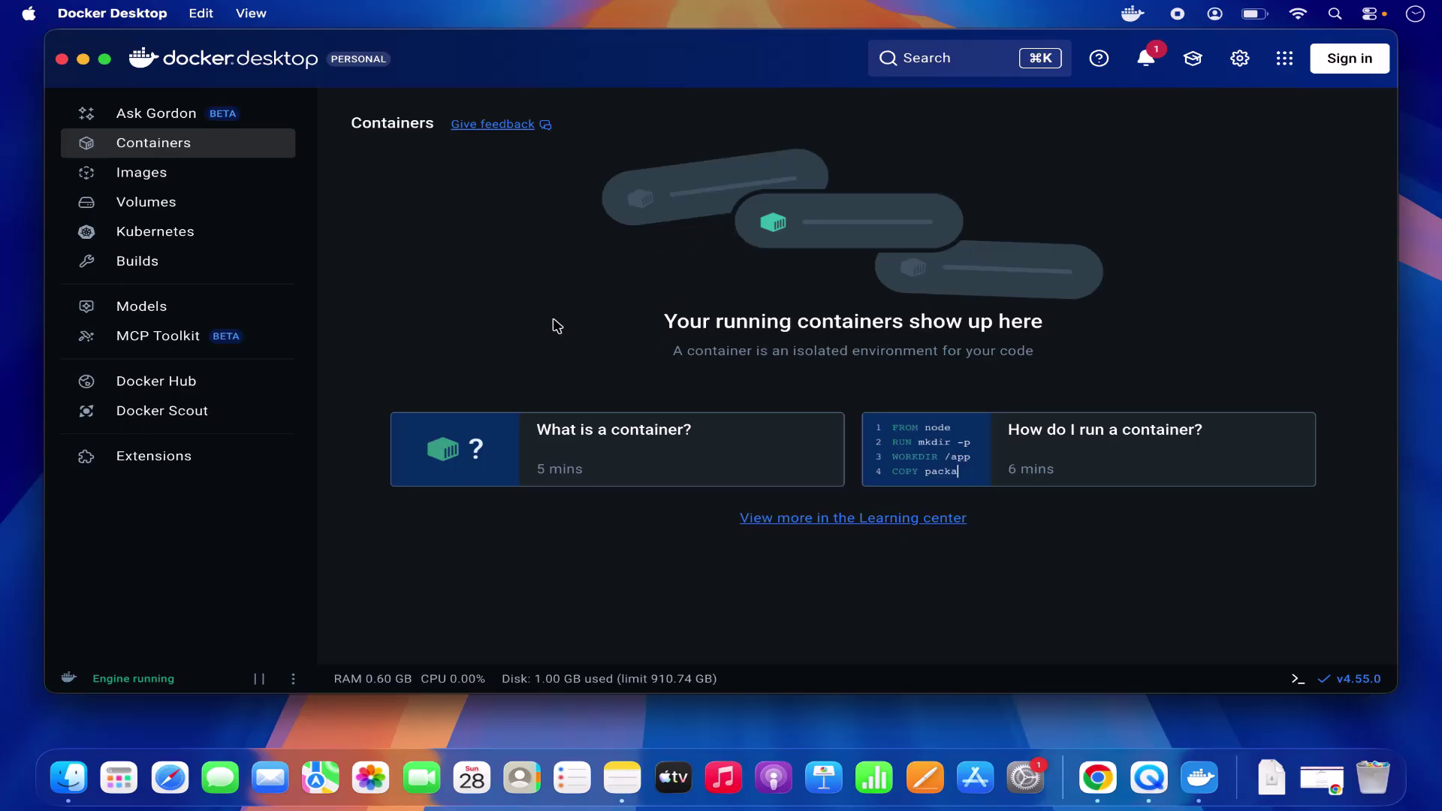
Sign in to Docker Desktop through the browser and dismiss the Docker MCP Toolkit notification
key(super+Tab)
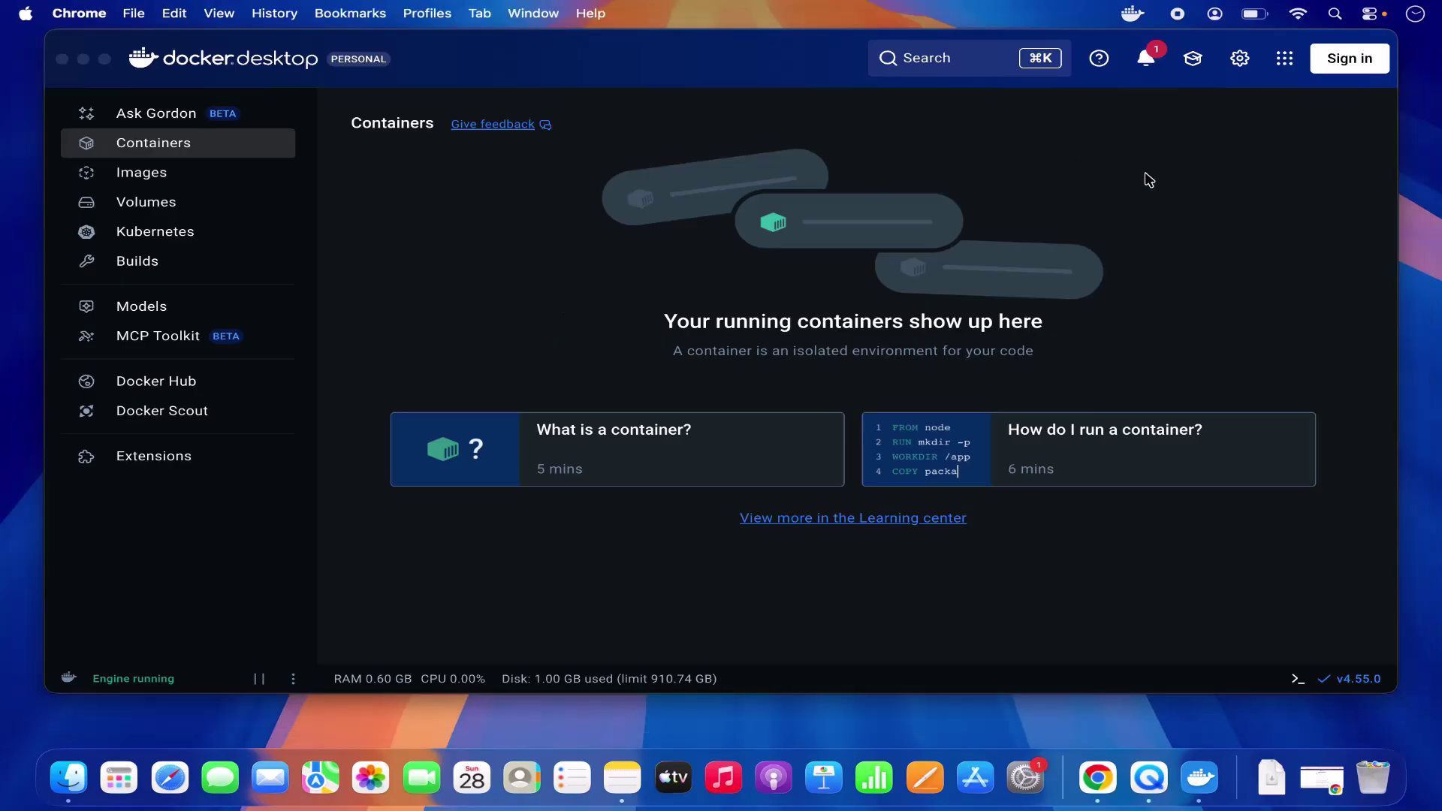
click(1342, 60)
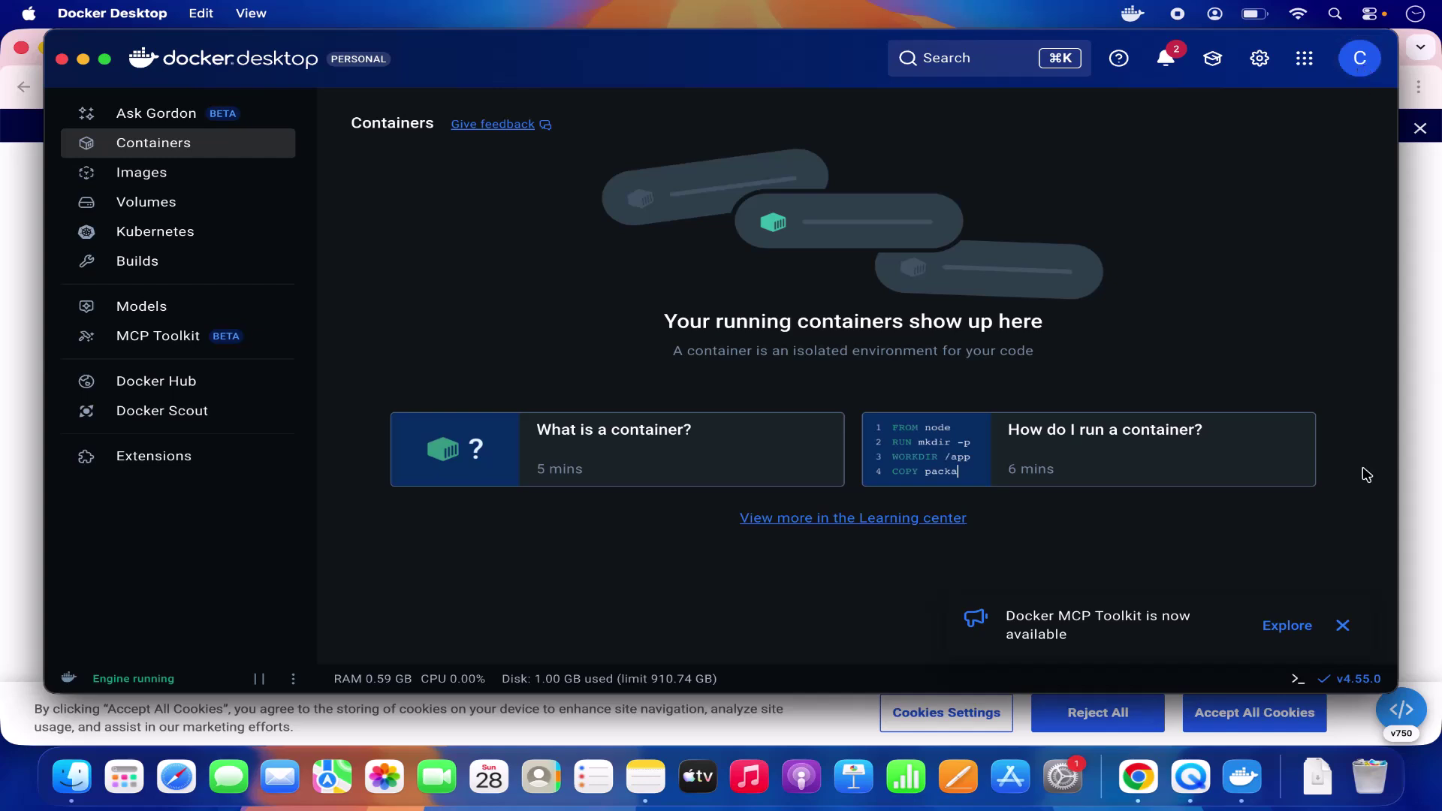
click(1344, 626)
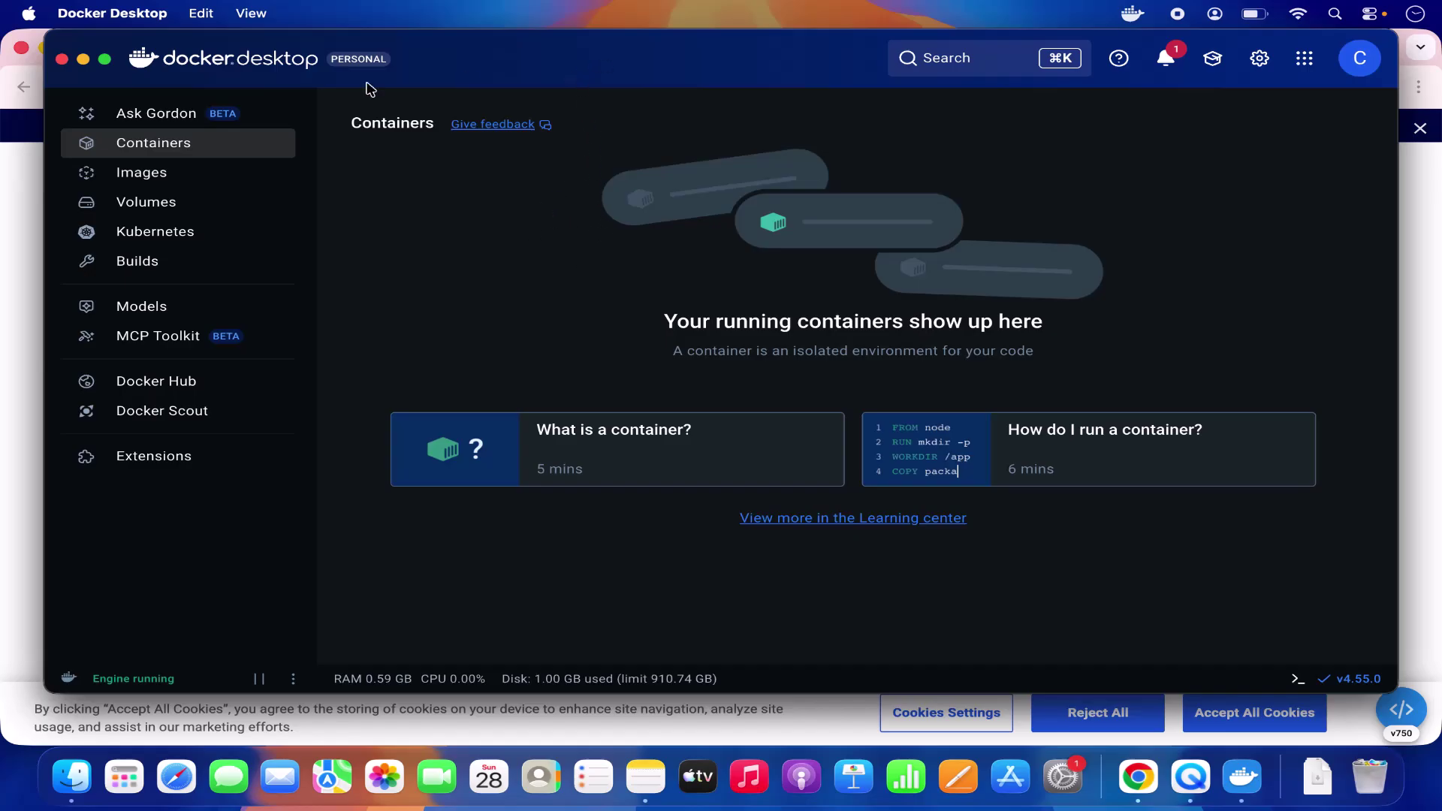
Minimize the browser window and enlarge the Docker Desktop window to fill the screen
click(19, 227)
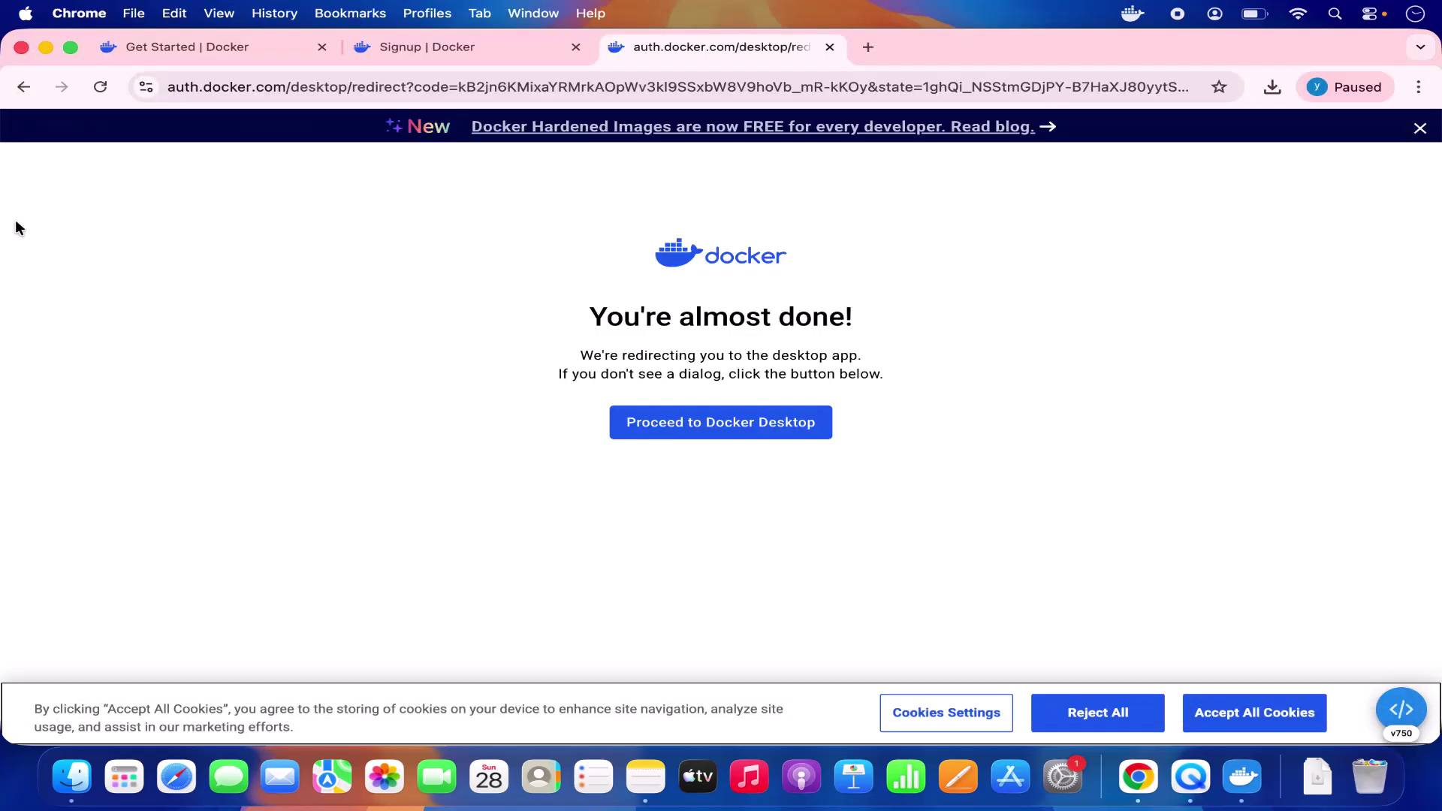
click(46, 47)
click(441, 221)
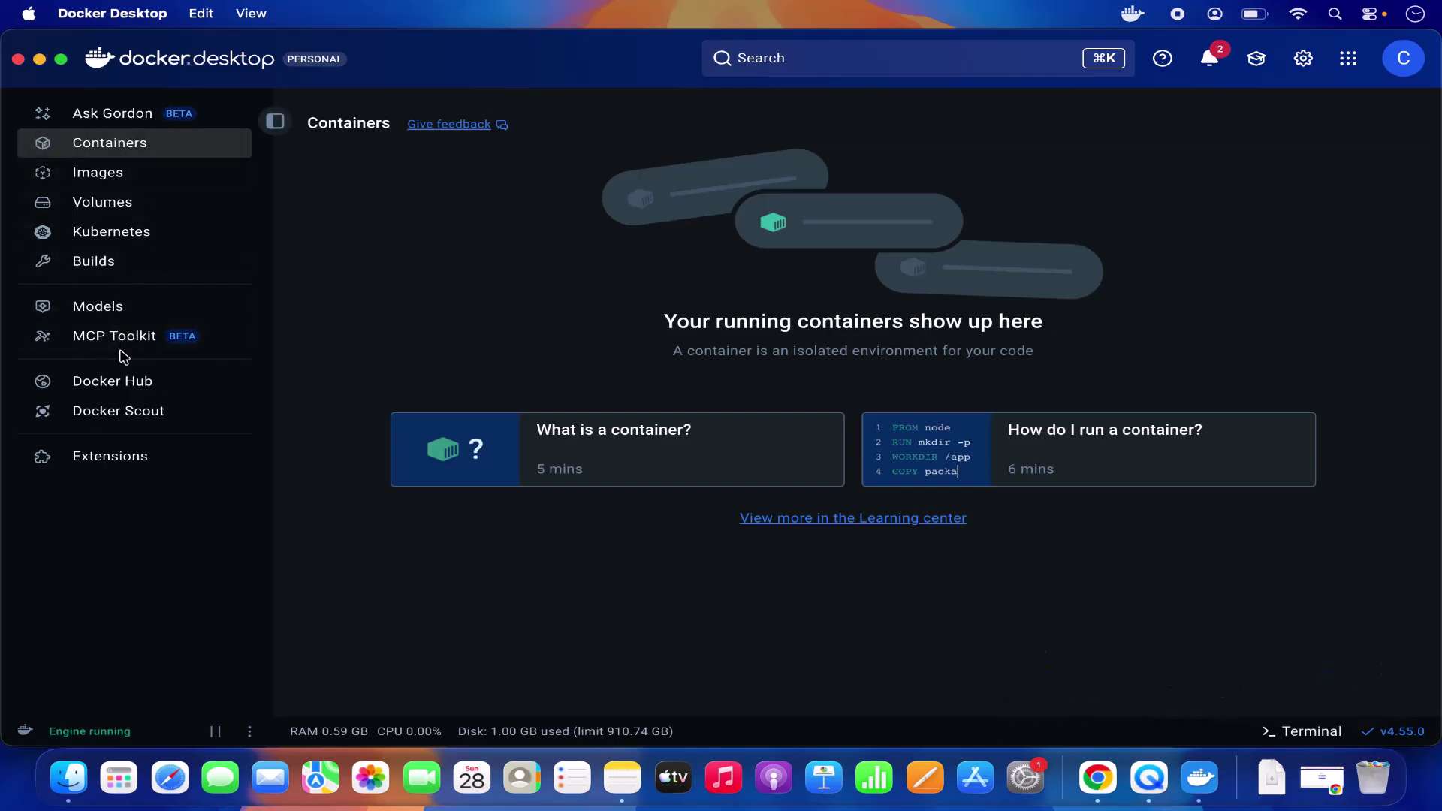
Look through Docker Desktop's Containers, Images (Local and My Hub), Volumes and Kubernetes pages, then minimize the window
click(139, 150)
click(119, 176)
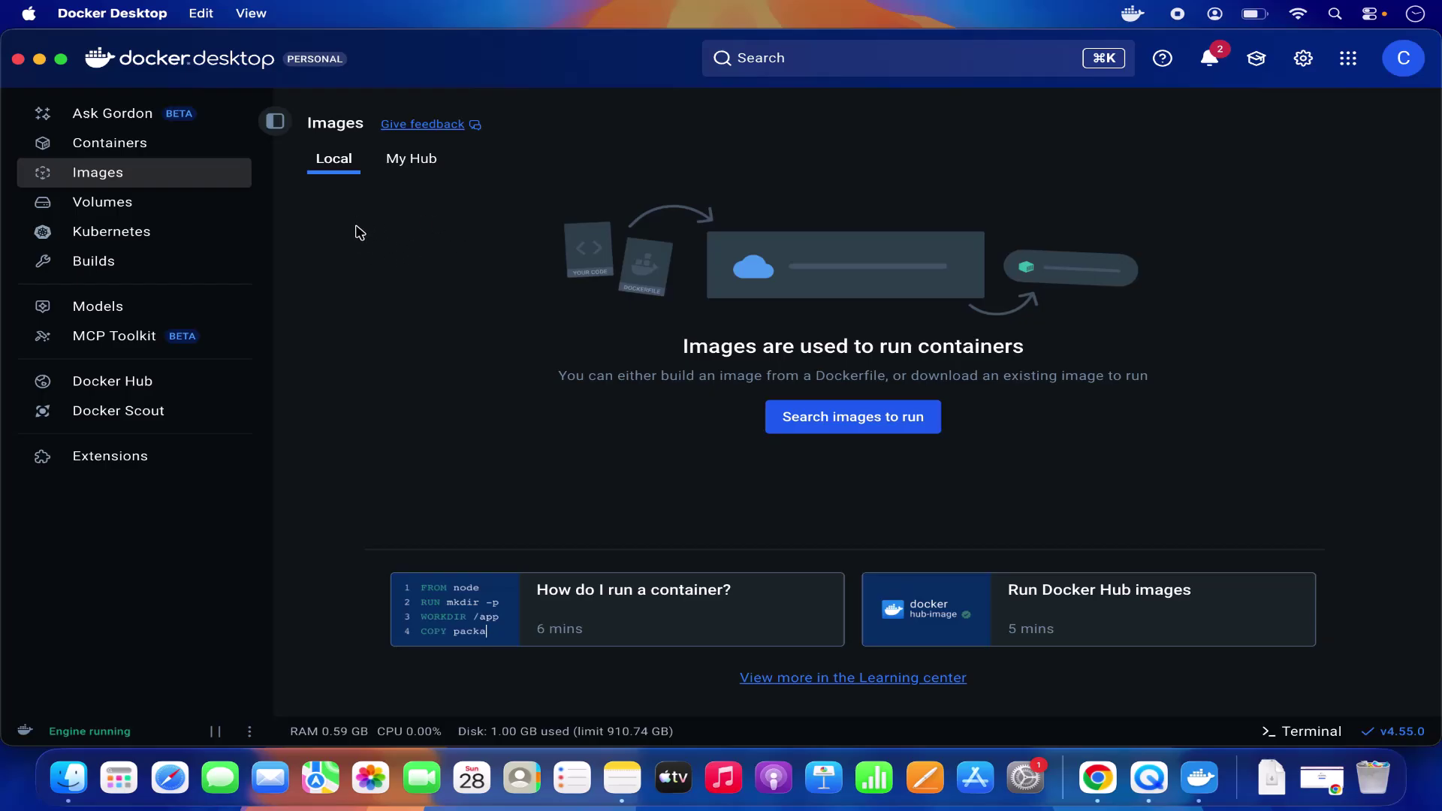
click(421, 161)
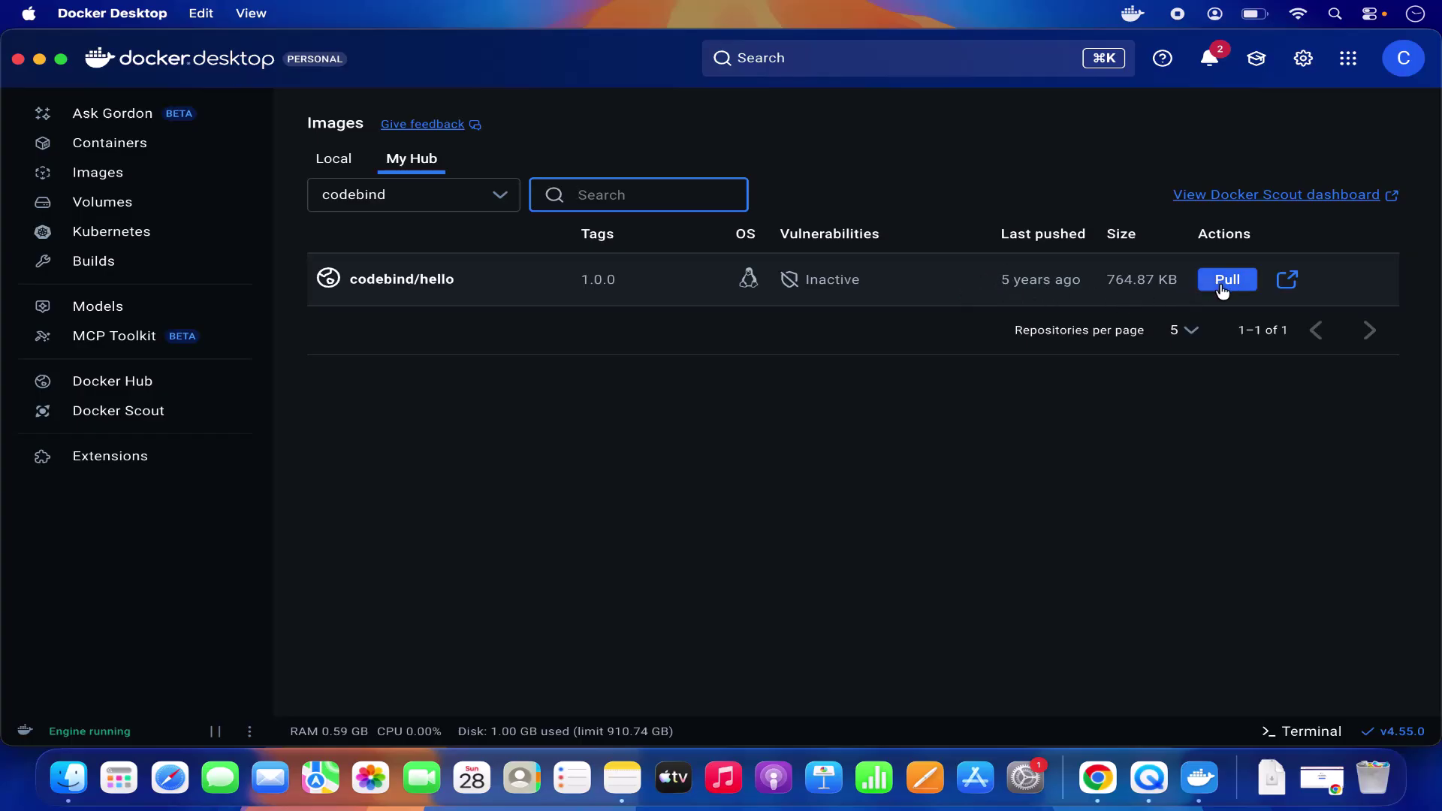
click(336, 167)
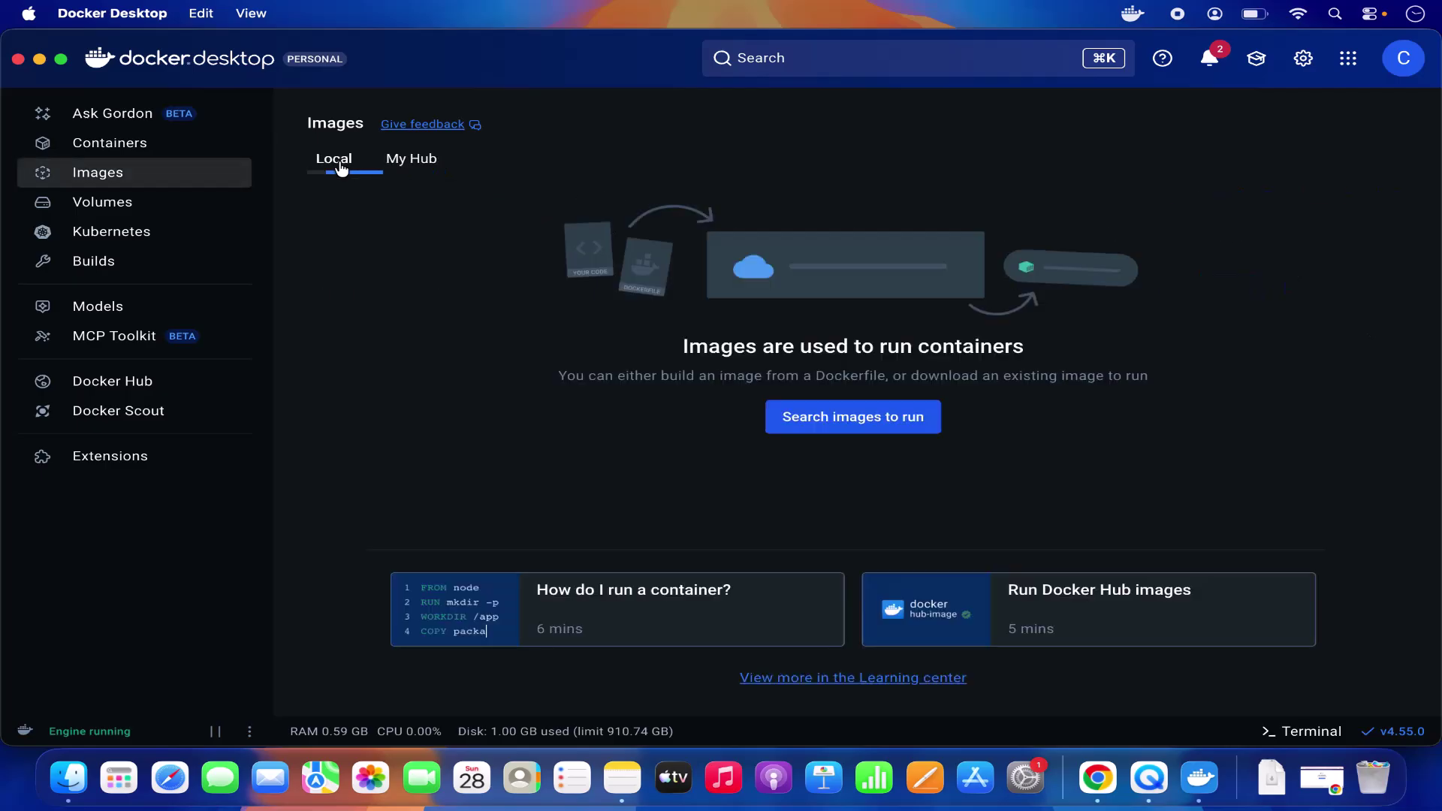
click(94, 213)
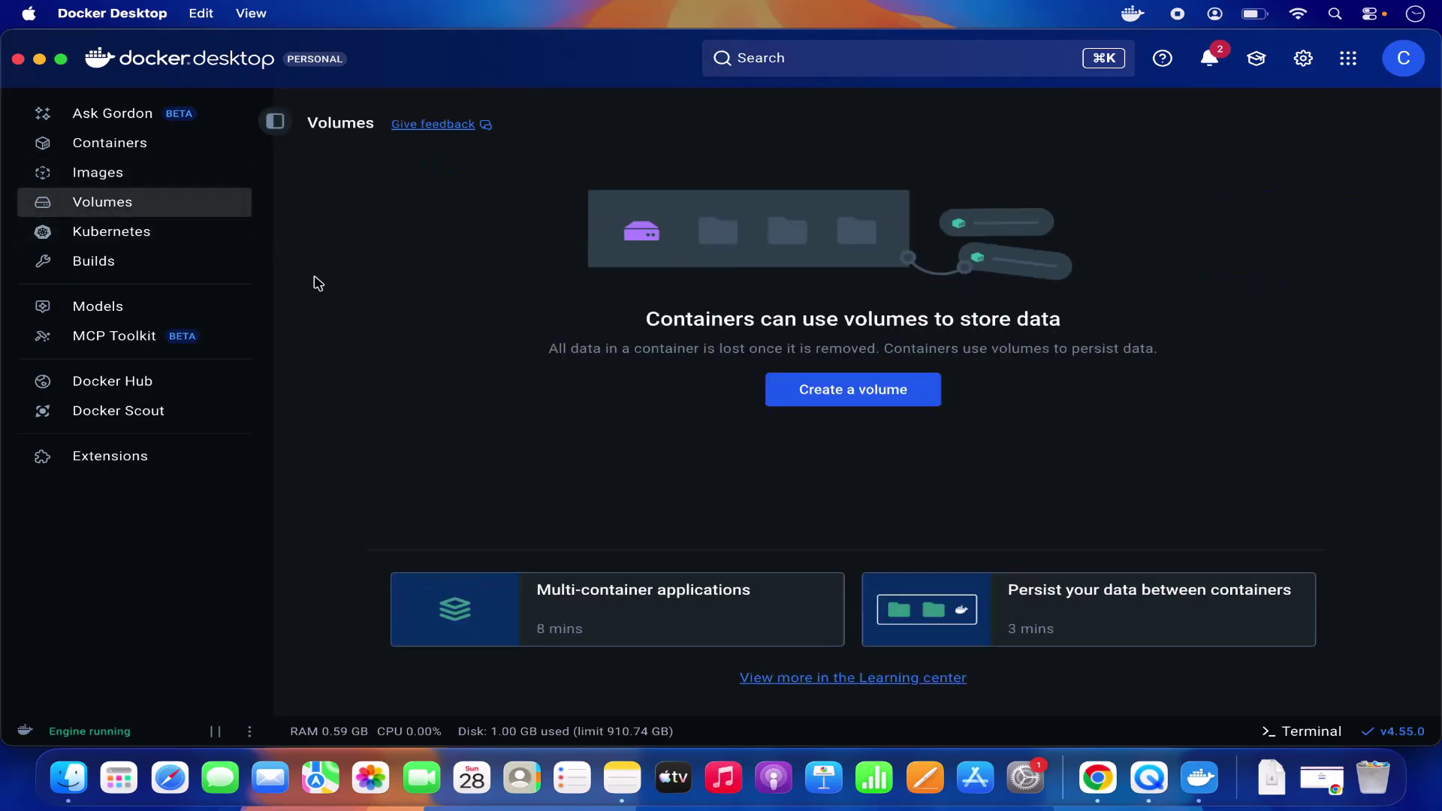
click(112, 232)
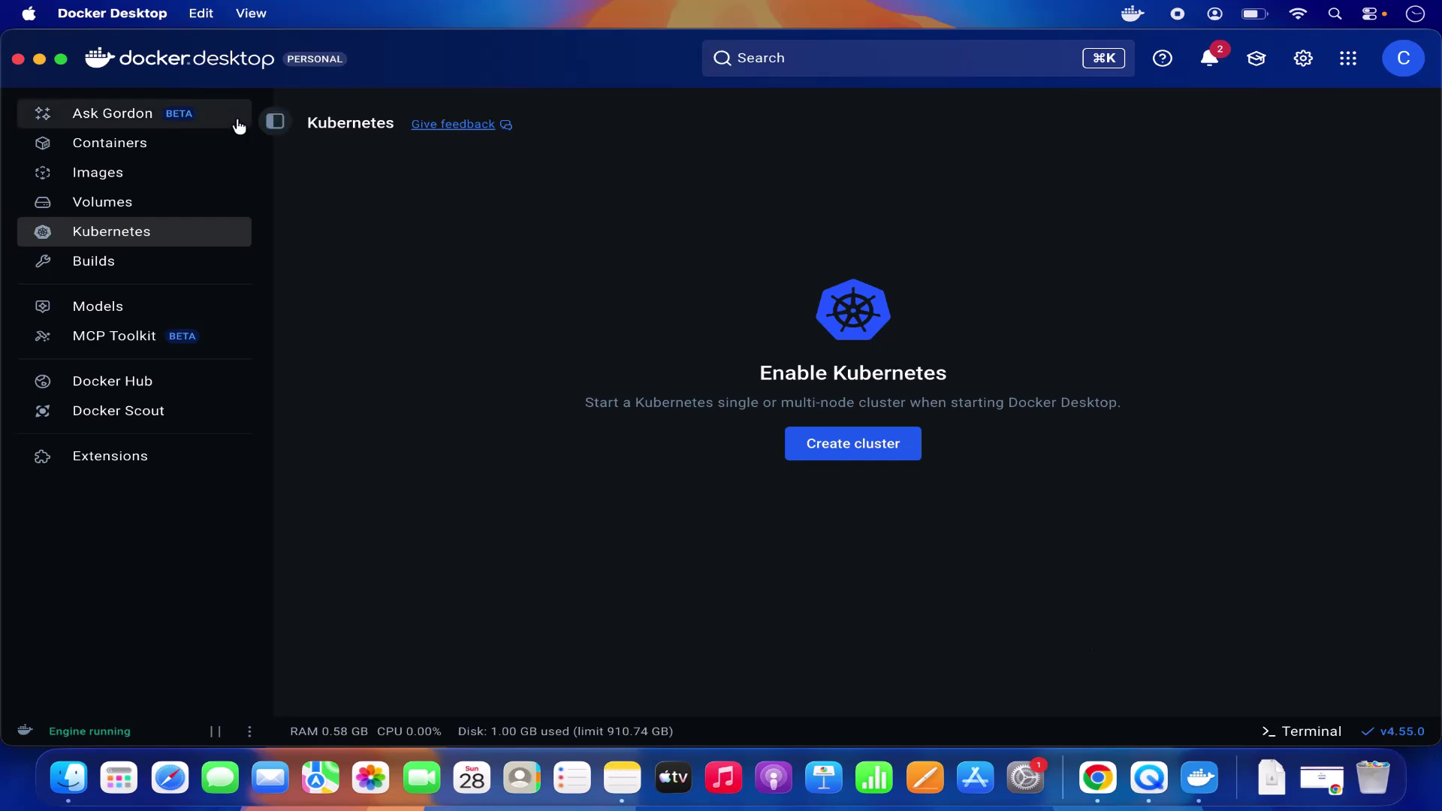
click(40, 60)
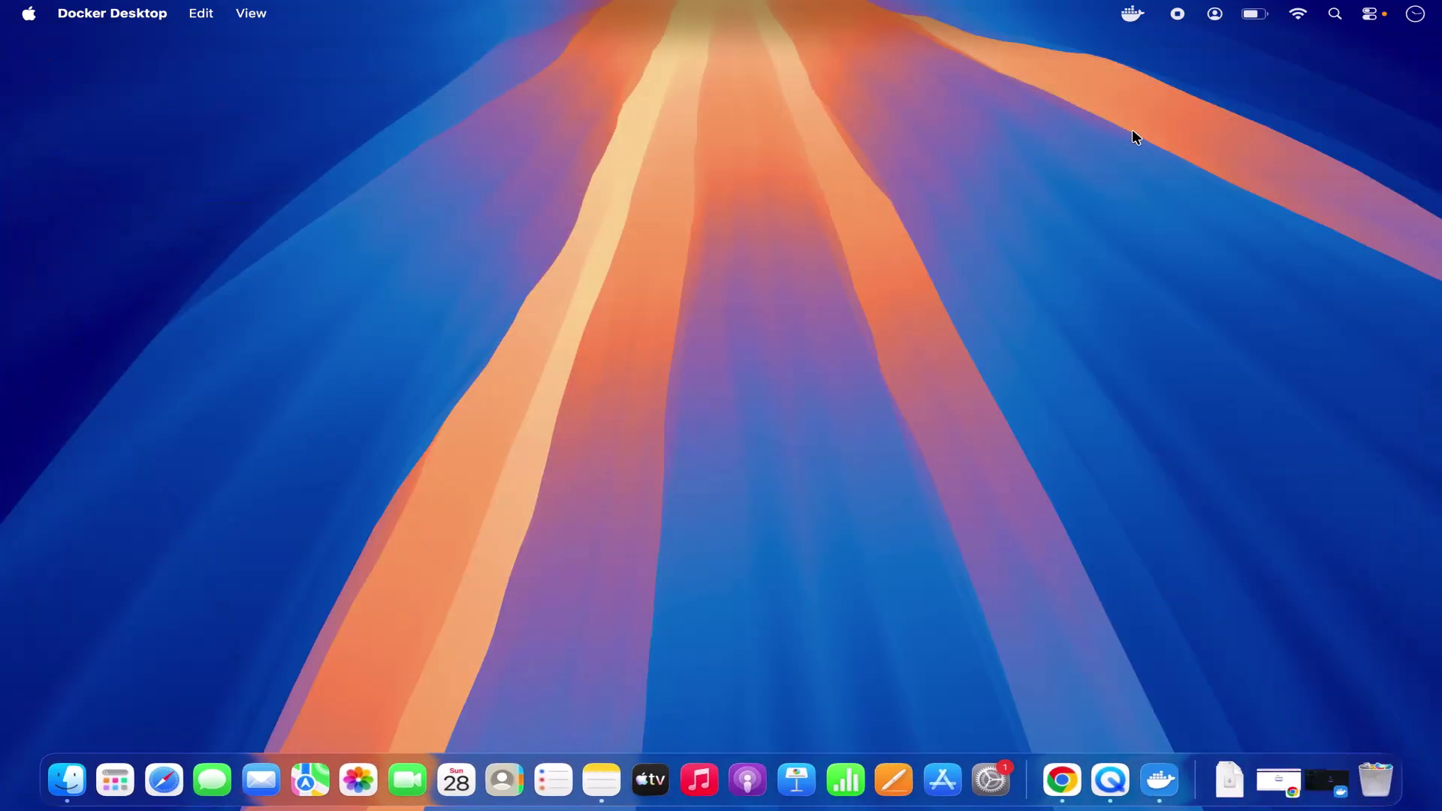
Open Terminal and check the installed Docker version with docker --version
click(1335, 15)
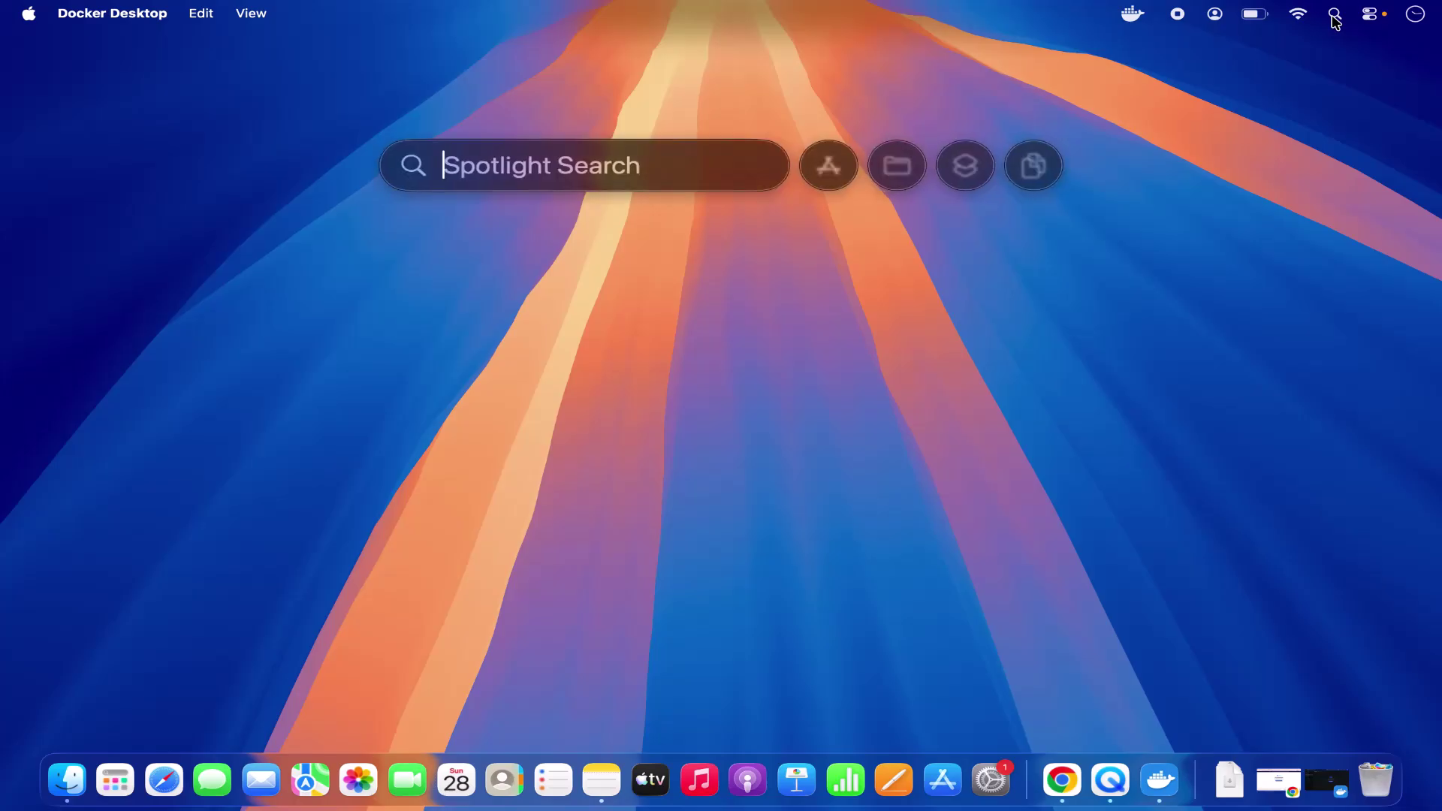
text(terminal)
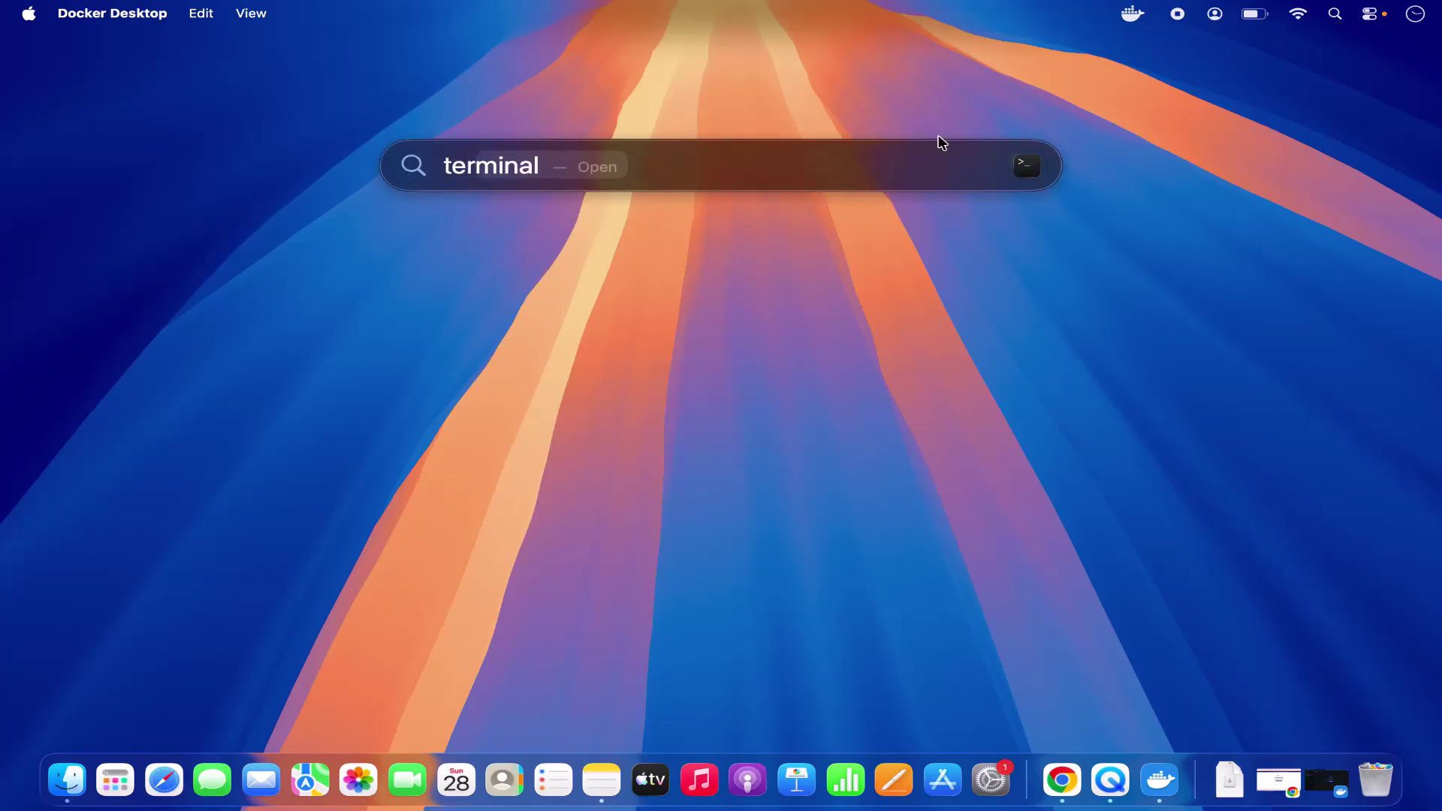
click(594, 260)
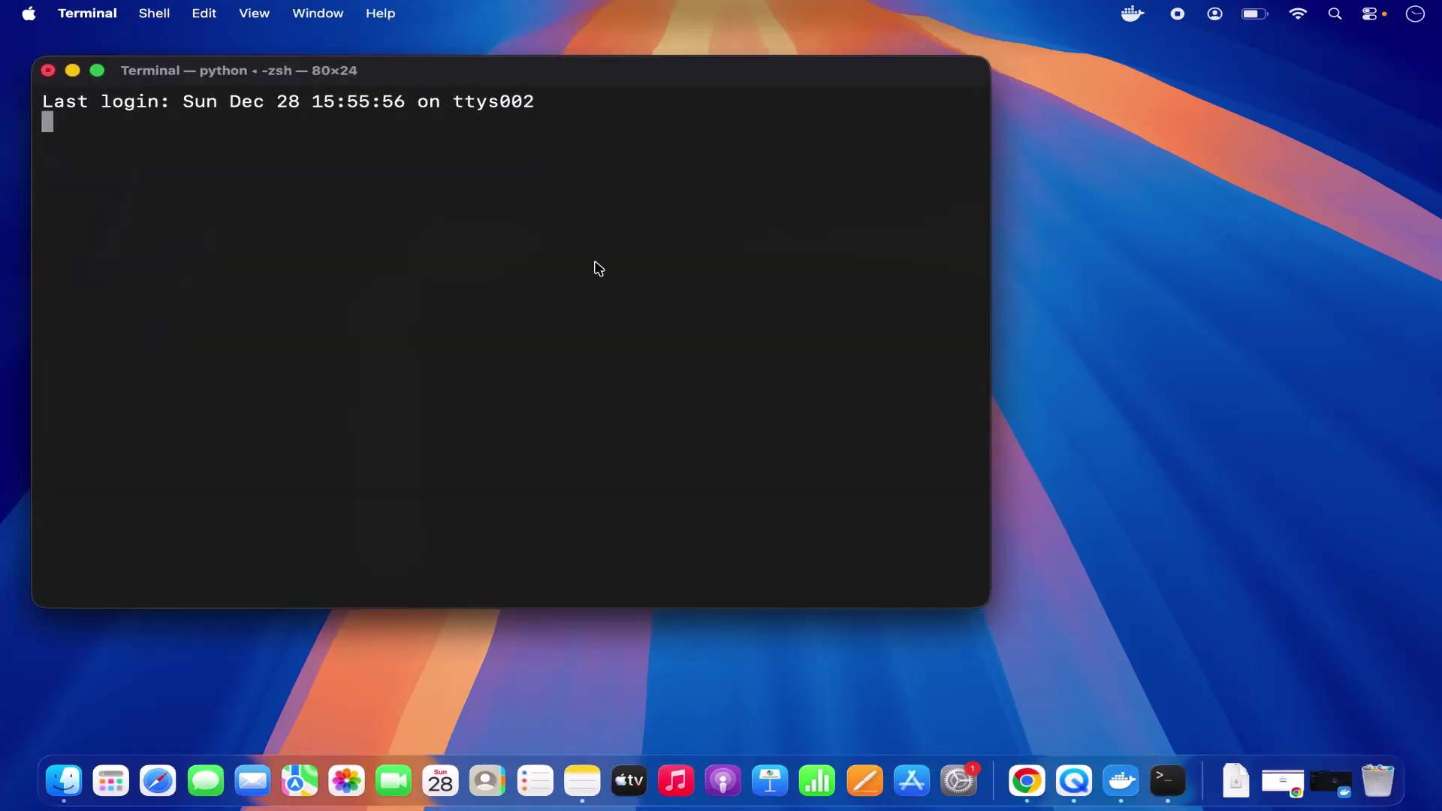
text(doc)
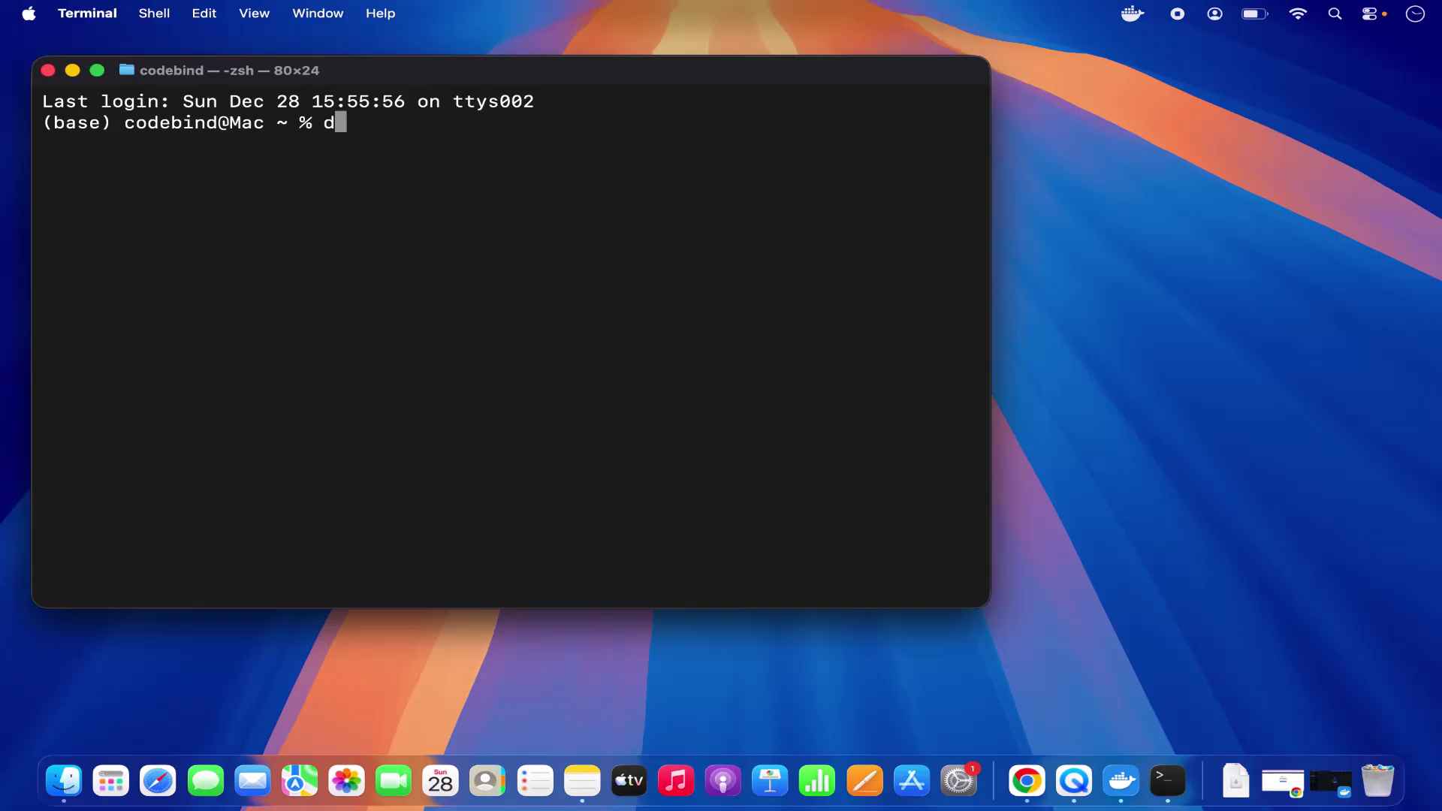
text(ker)
text(--version)
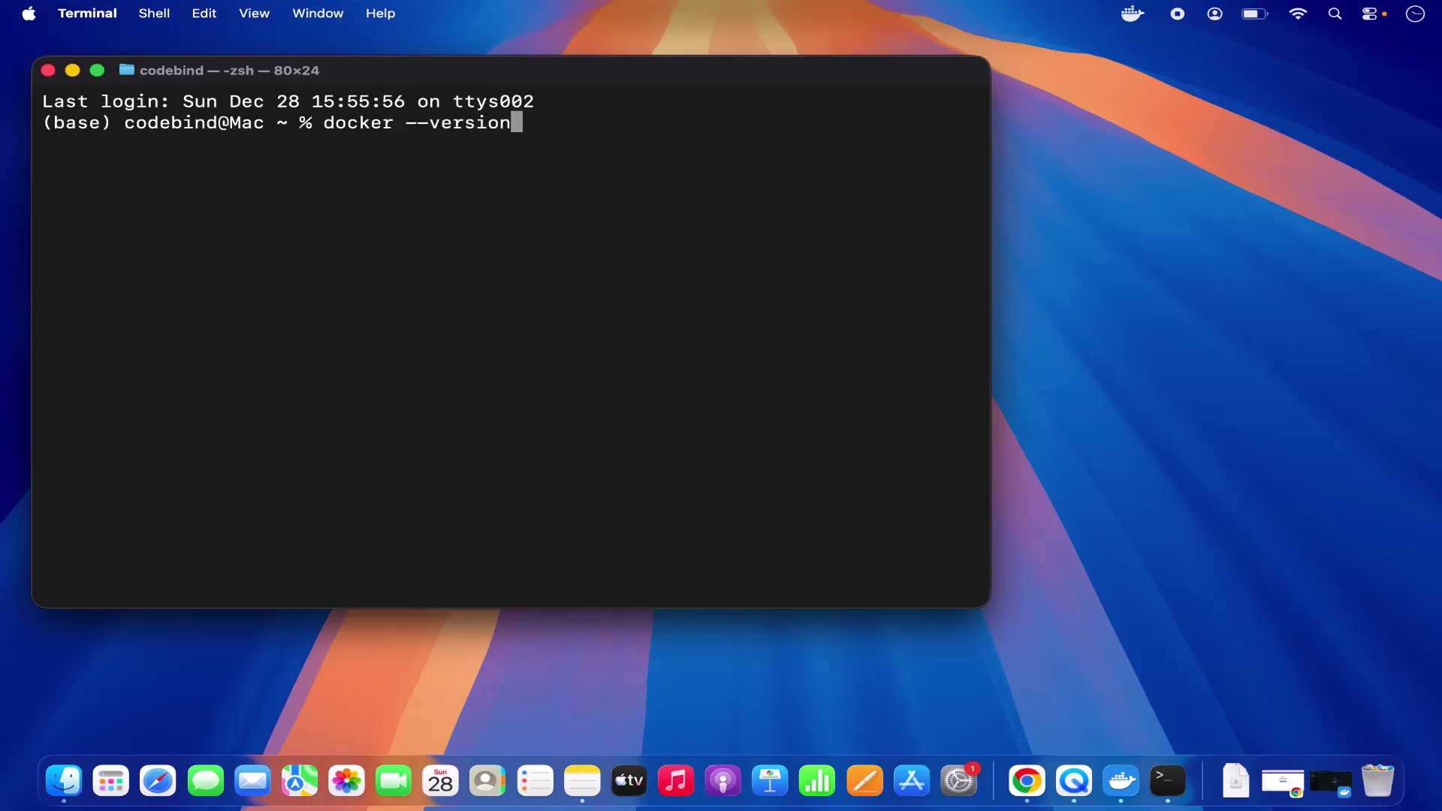
key(Return)
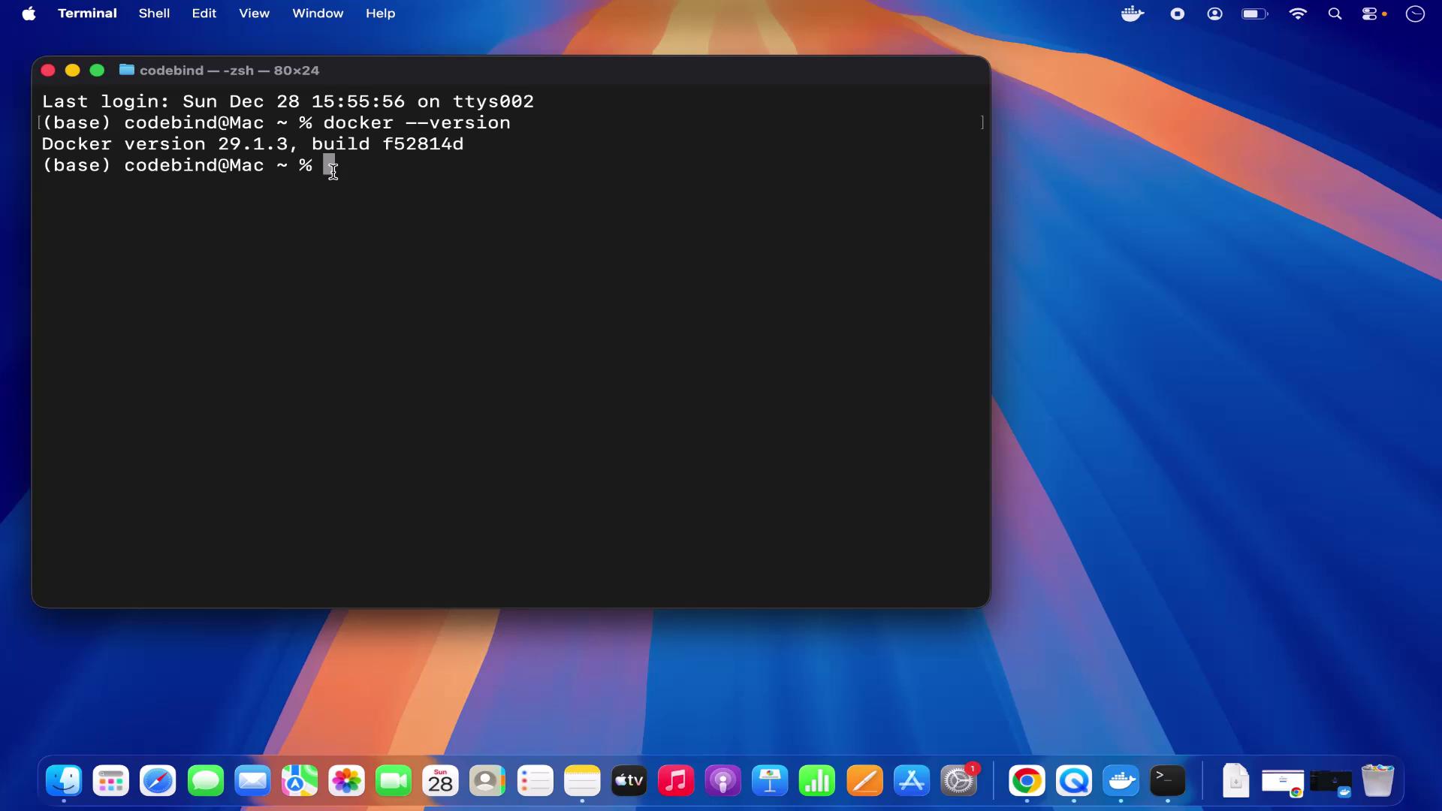
List the local Docker images in the terminal by running docker images
key(Up)
key(BackSpace)
key(BackSpace)
key(BackSpace)
key(BackSpace)
key(BackSpace)
key(BackSpace)
key(BackSpace)
key(BackSpace)
key(BackSpace)
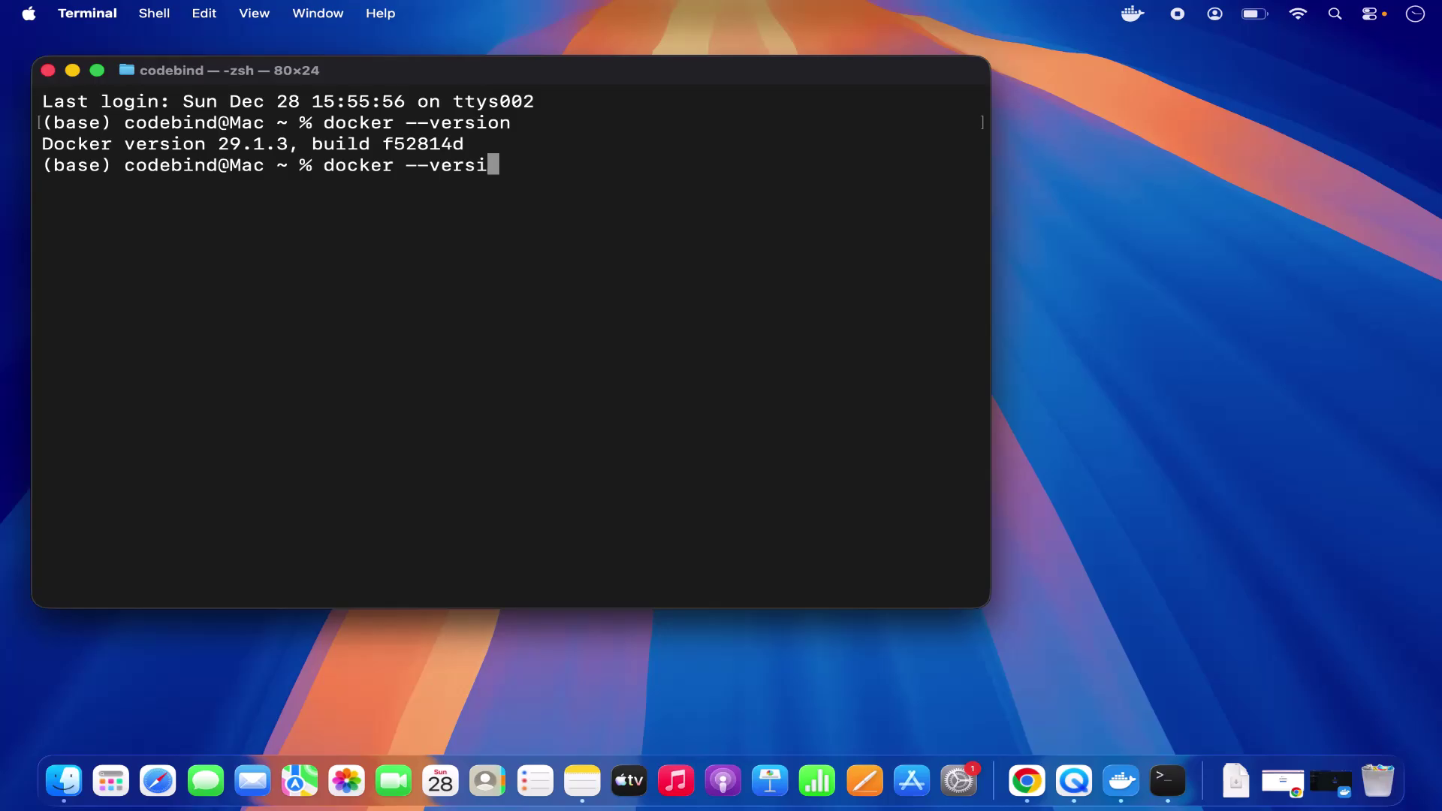
text(im)
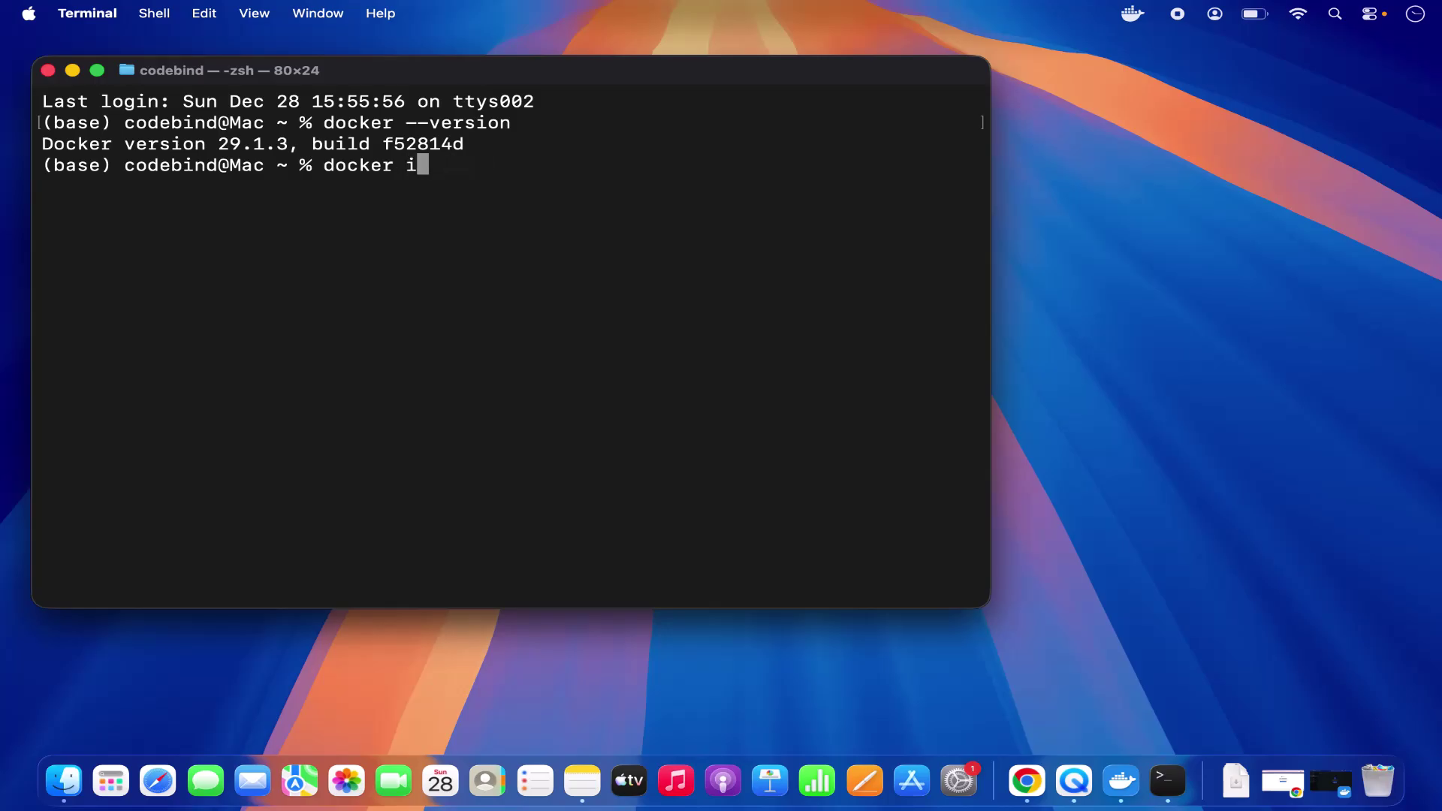
text(ages)
key(Return)
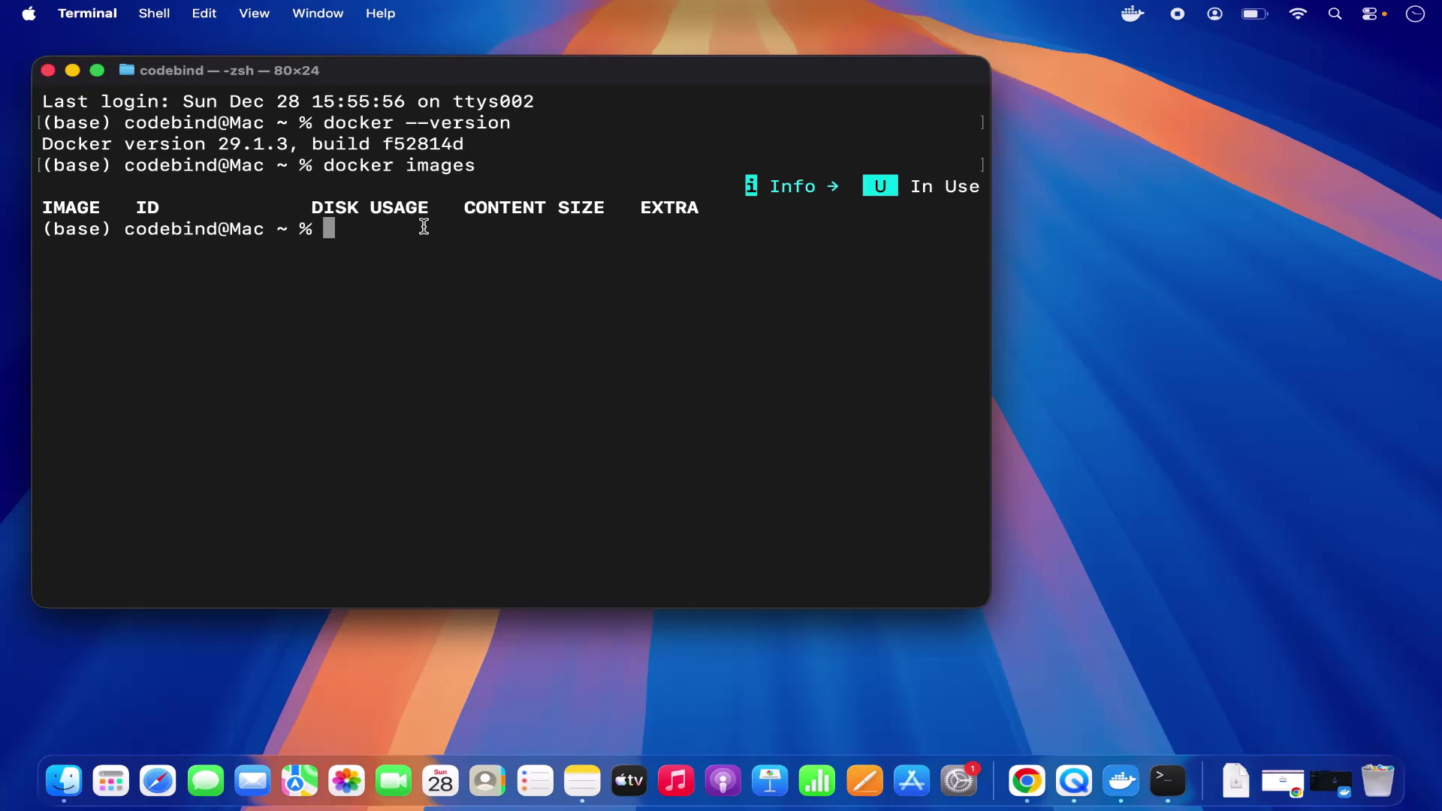
List the running containers in the terminal by running docker ps
key(Up)
key(BackSpace)
key(BackSpace)
key(BackSpace)
key(BackSpace)
key(BackSpace)
key(BackSpace)
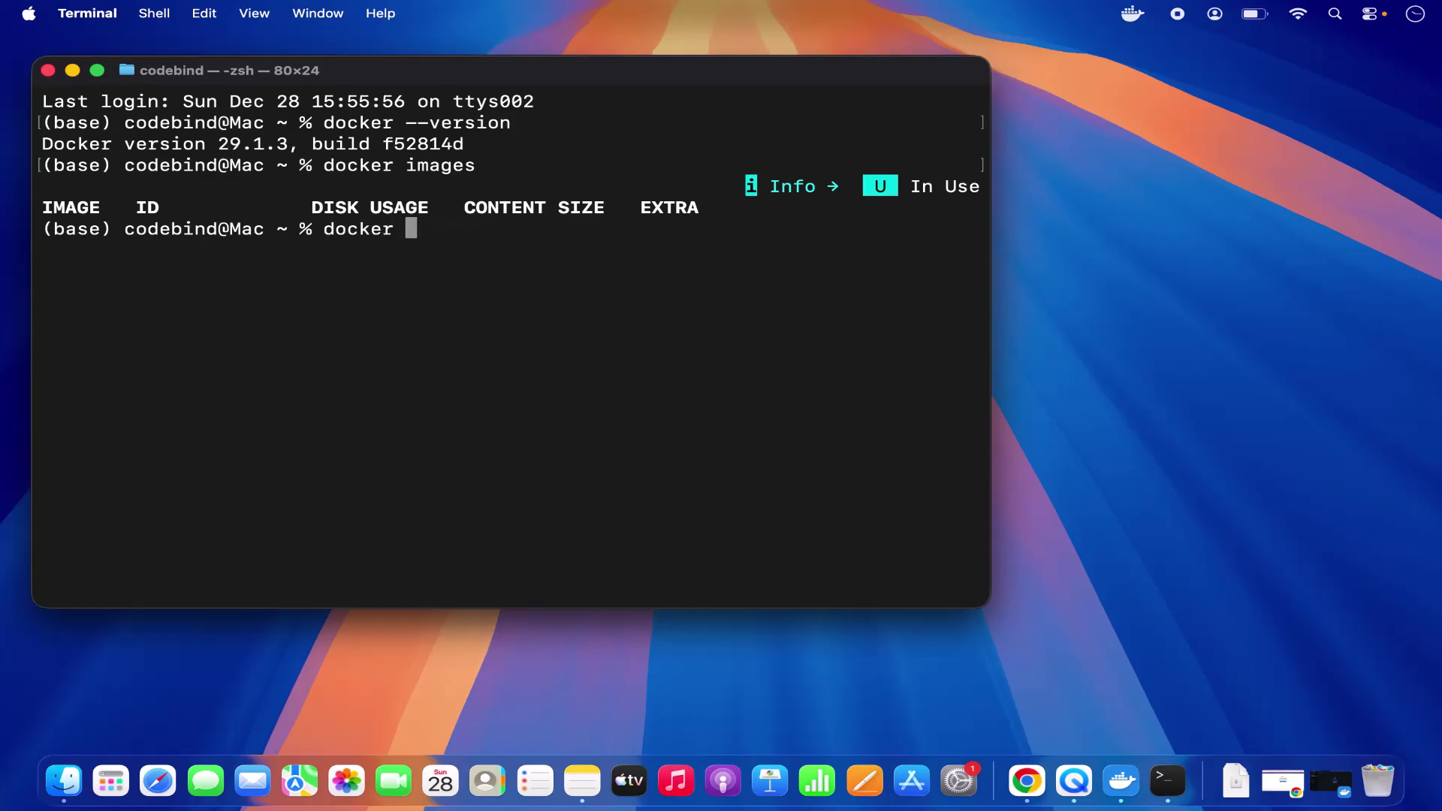
text(ps)
key(Return)
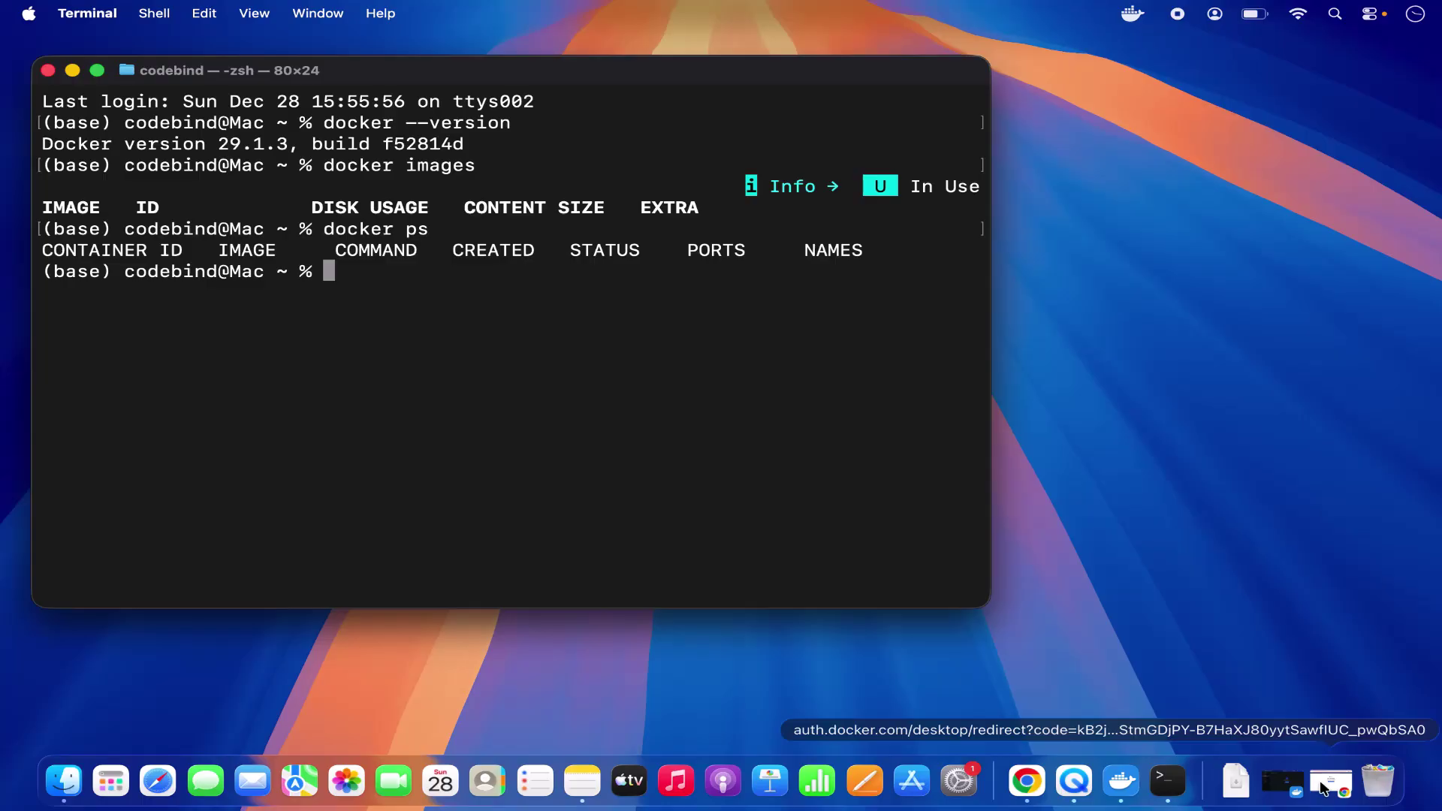
Switch to the minimized Chrome window and load hub.docker.com in the current tab
click(1322, 787)
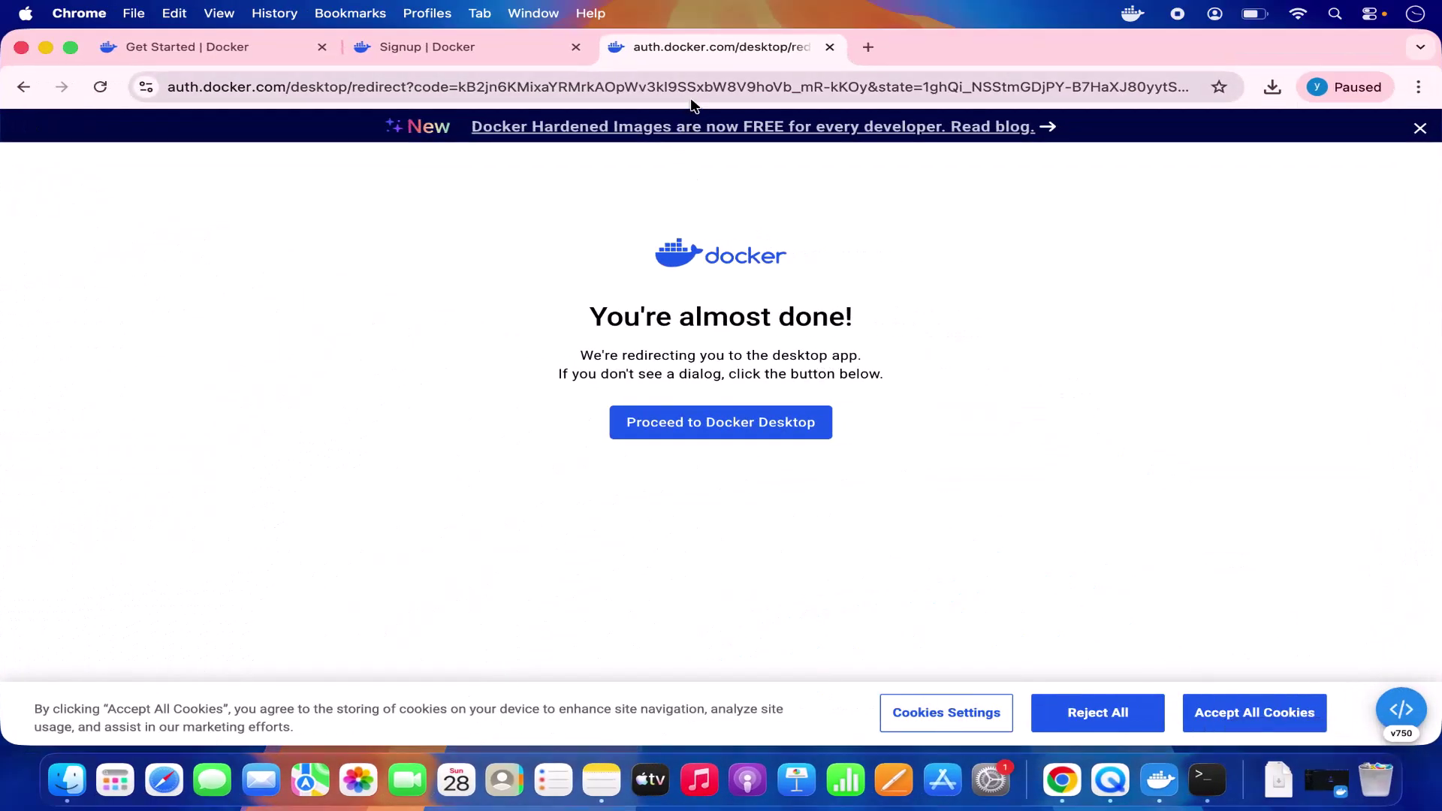
click(691, 88)
text(hub.docker.com)
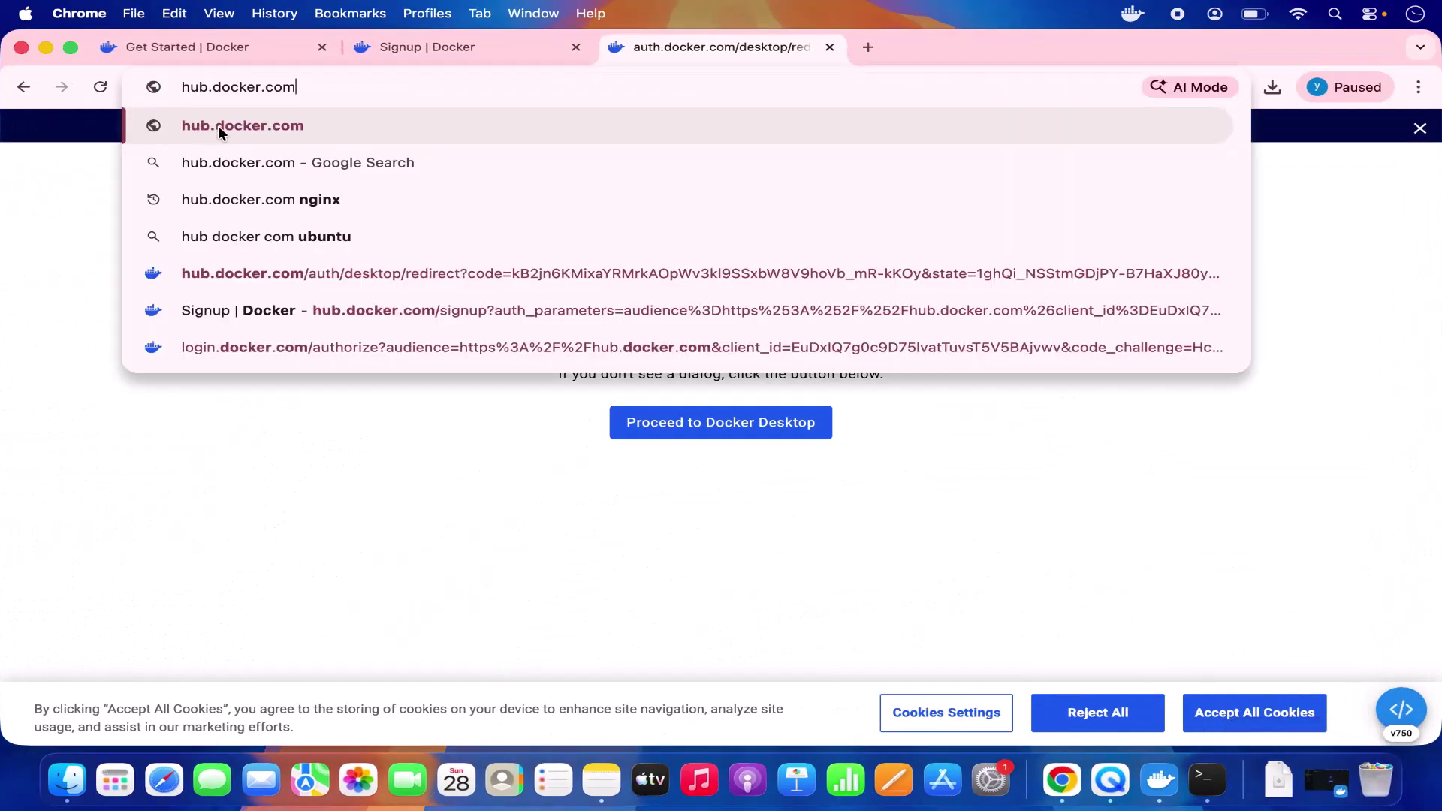
click(218, 124)
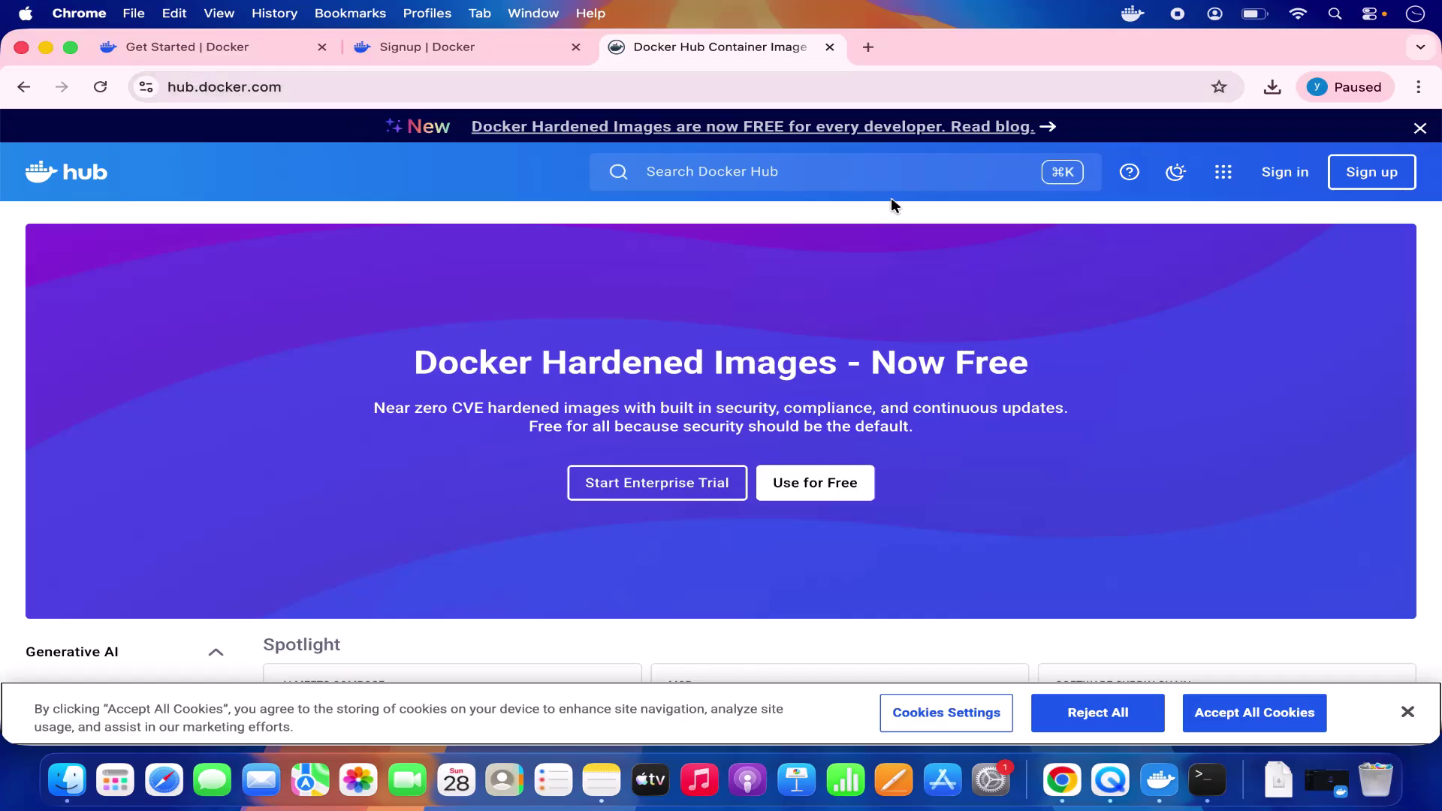
Sign in to Docker Hub and accept all cookies on the Repositories page
click(1284, 181)
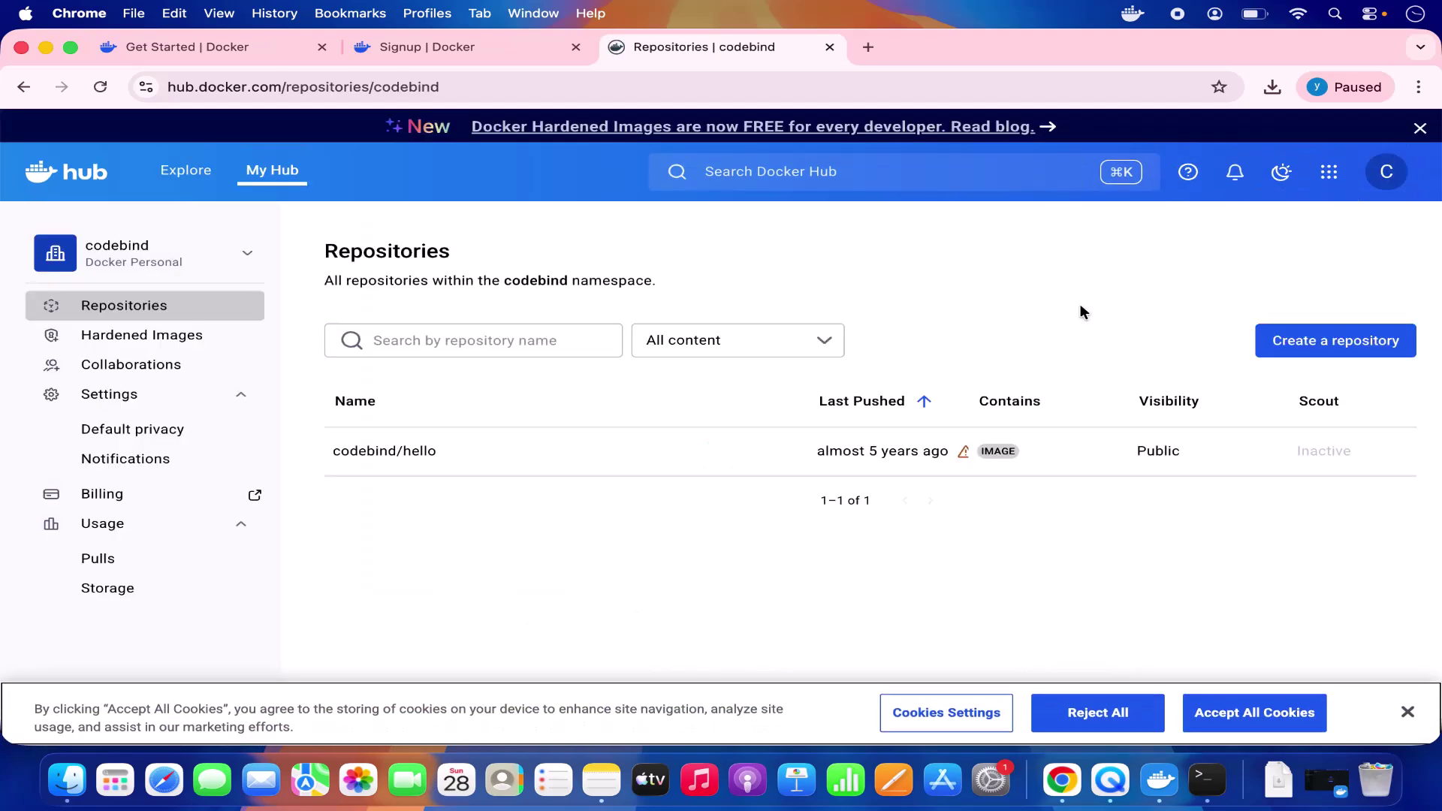
click(1227, 710)
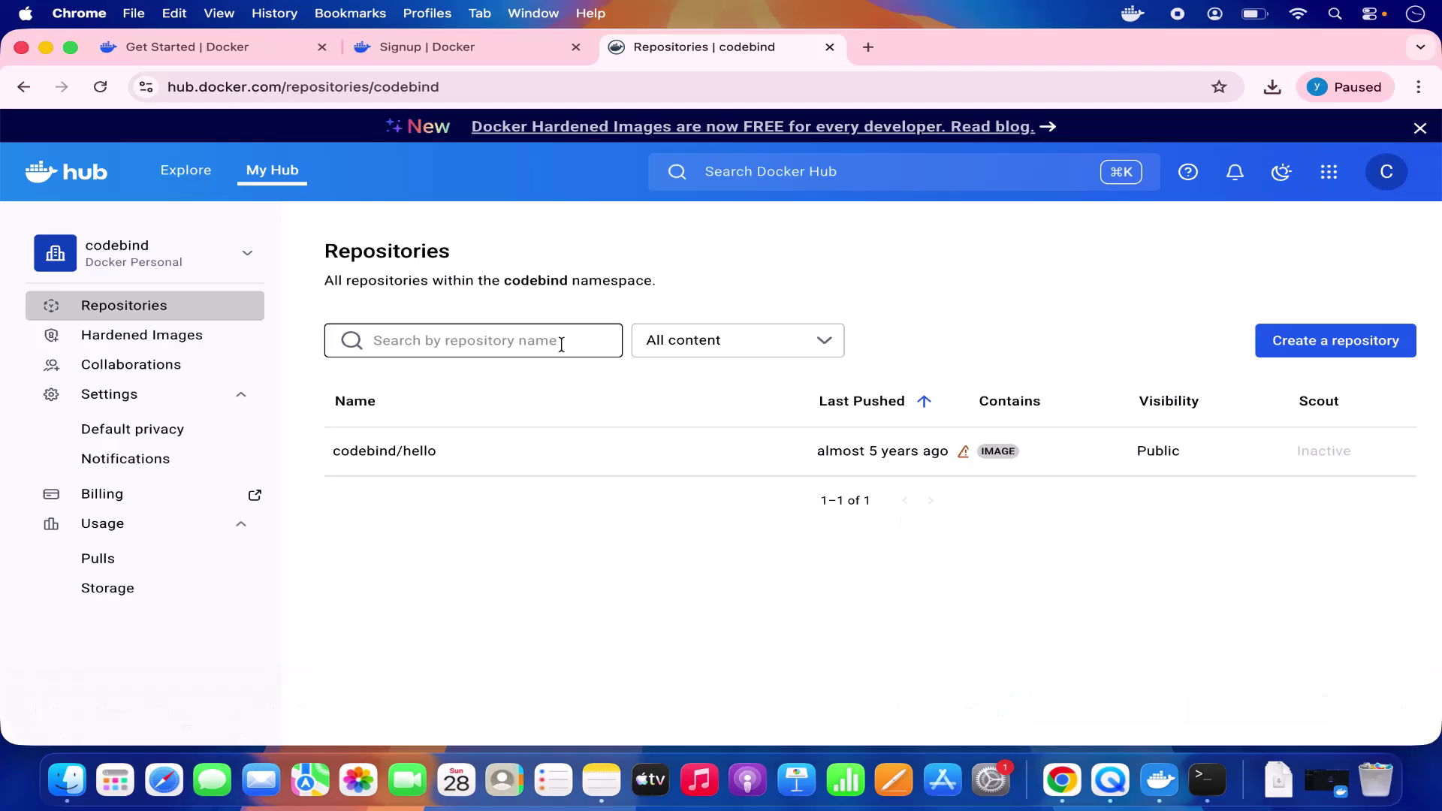
Go to Docker Hub's Explore page and dismiss the survey about recommending Docker Hub
mouse_move(258, 220)
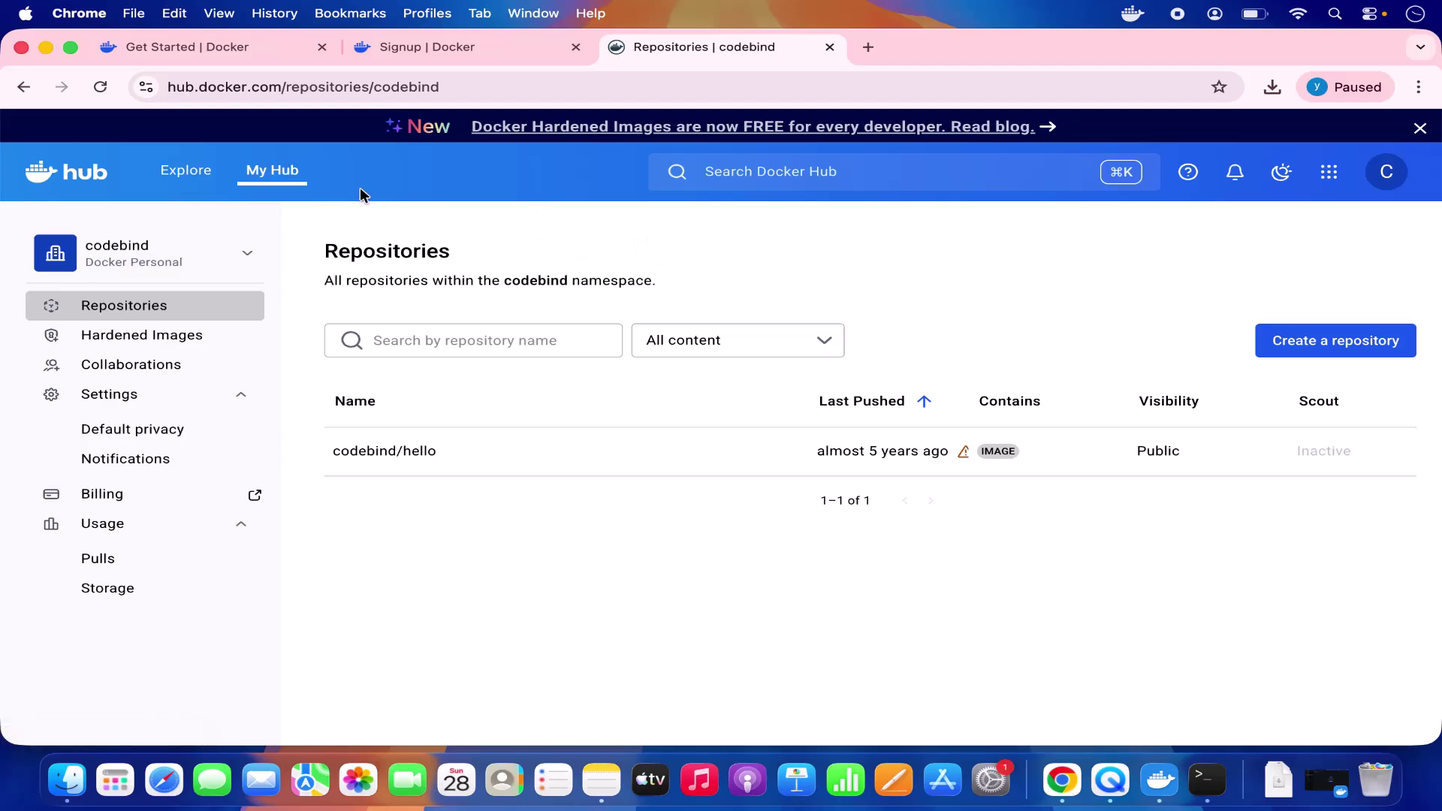
click(187, 173)
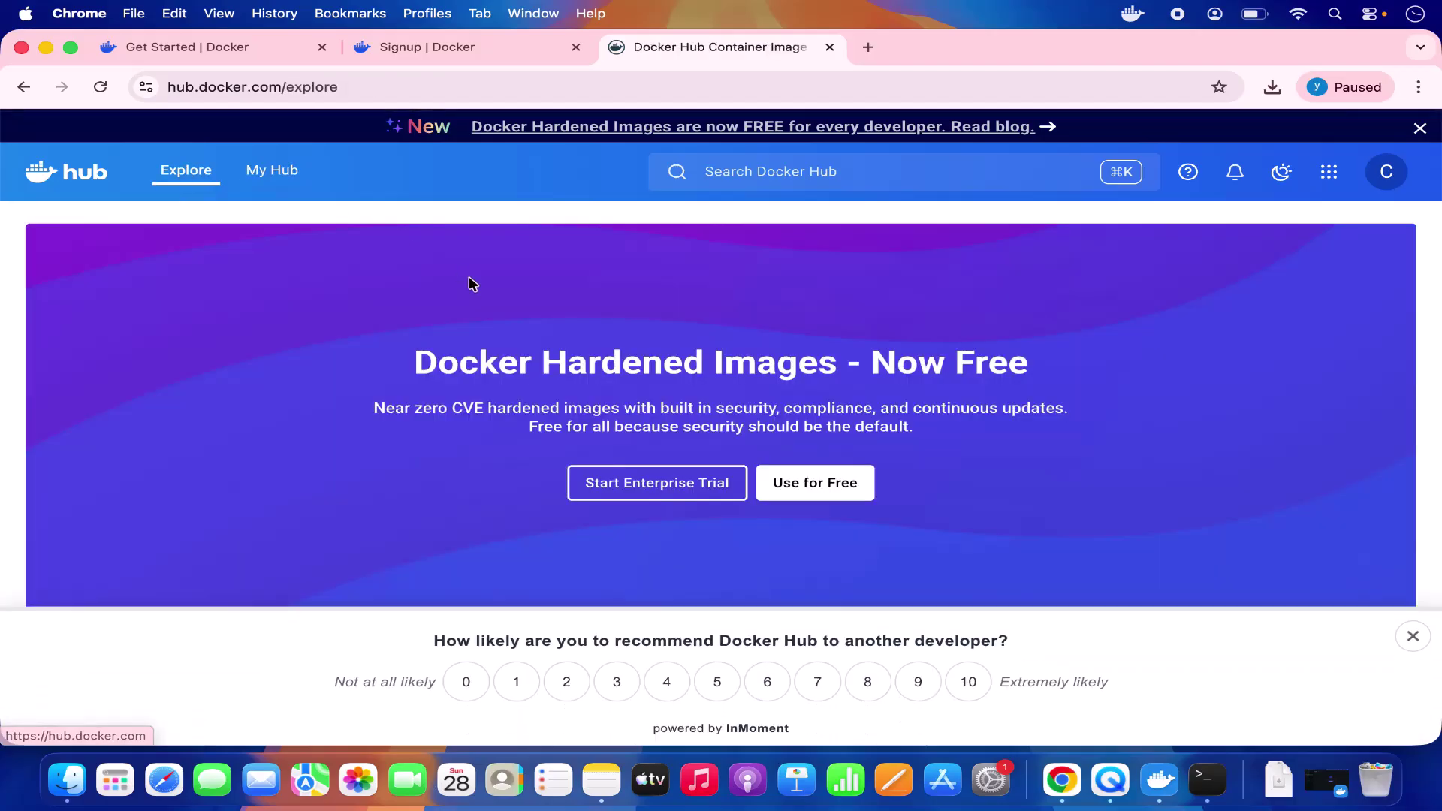
scroll(685, 333, down, 5)
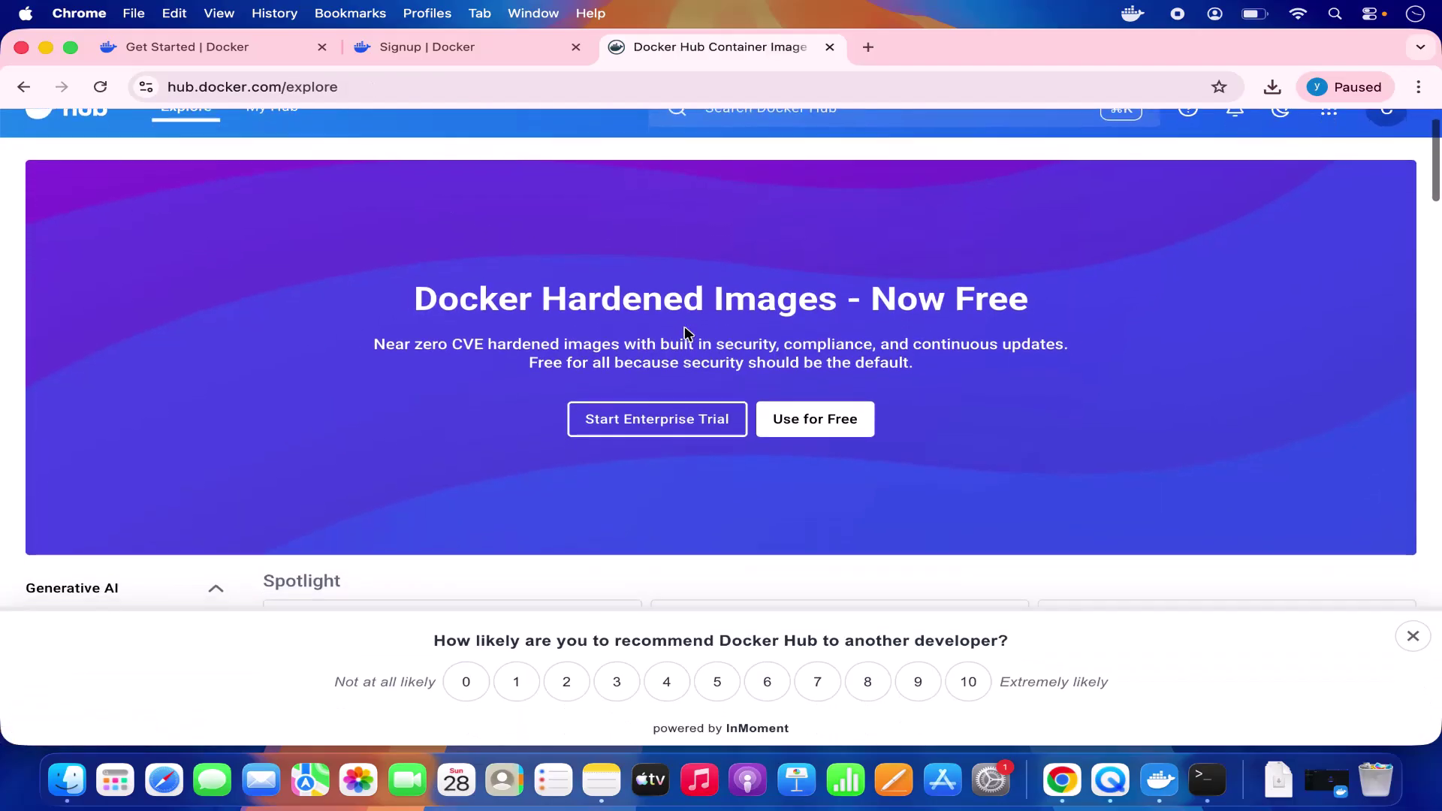
click(1412, 637)
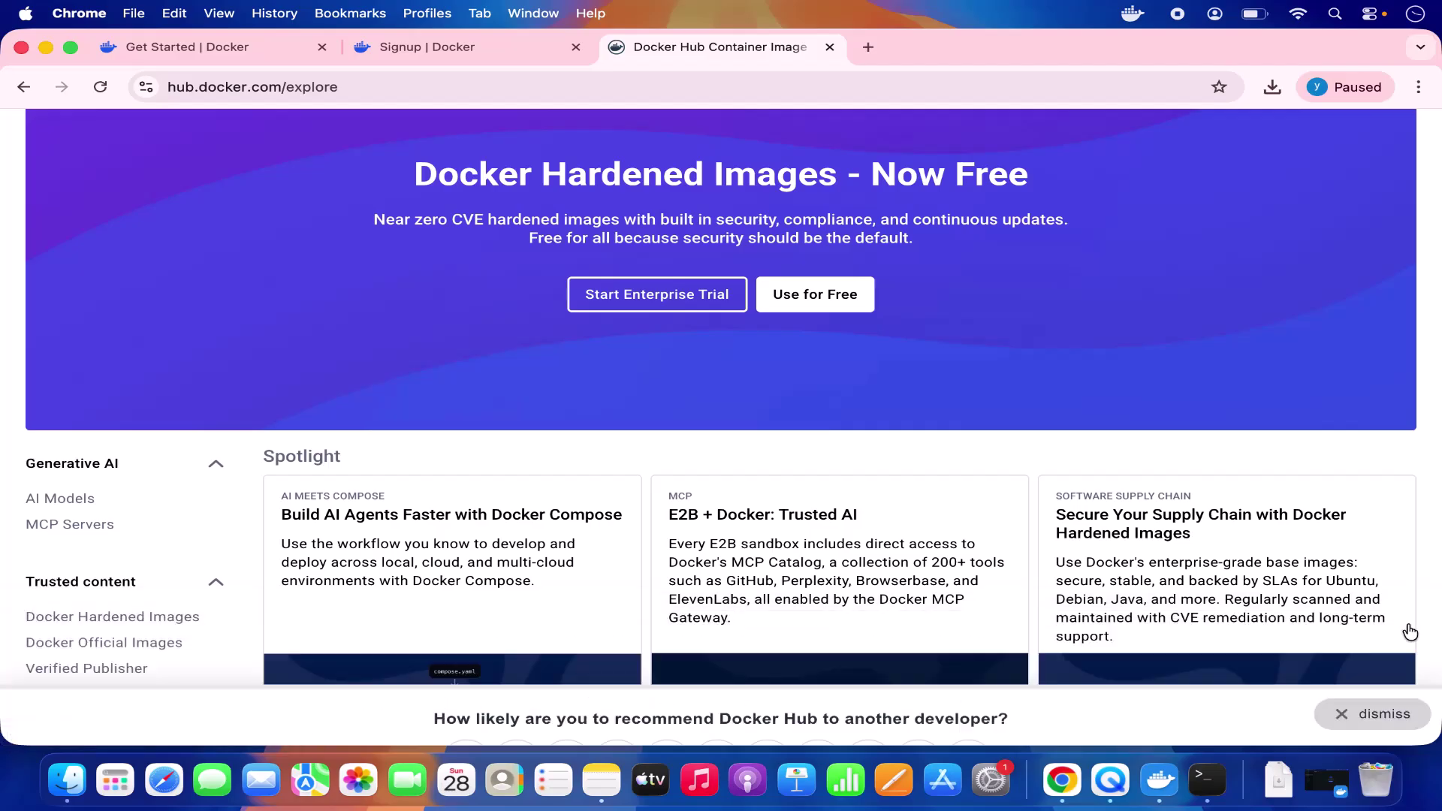
scroll(1045, 523, up, 5)
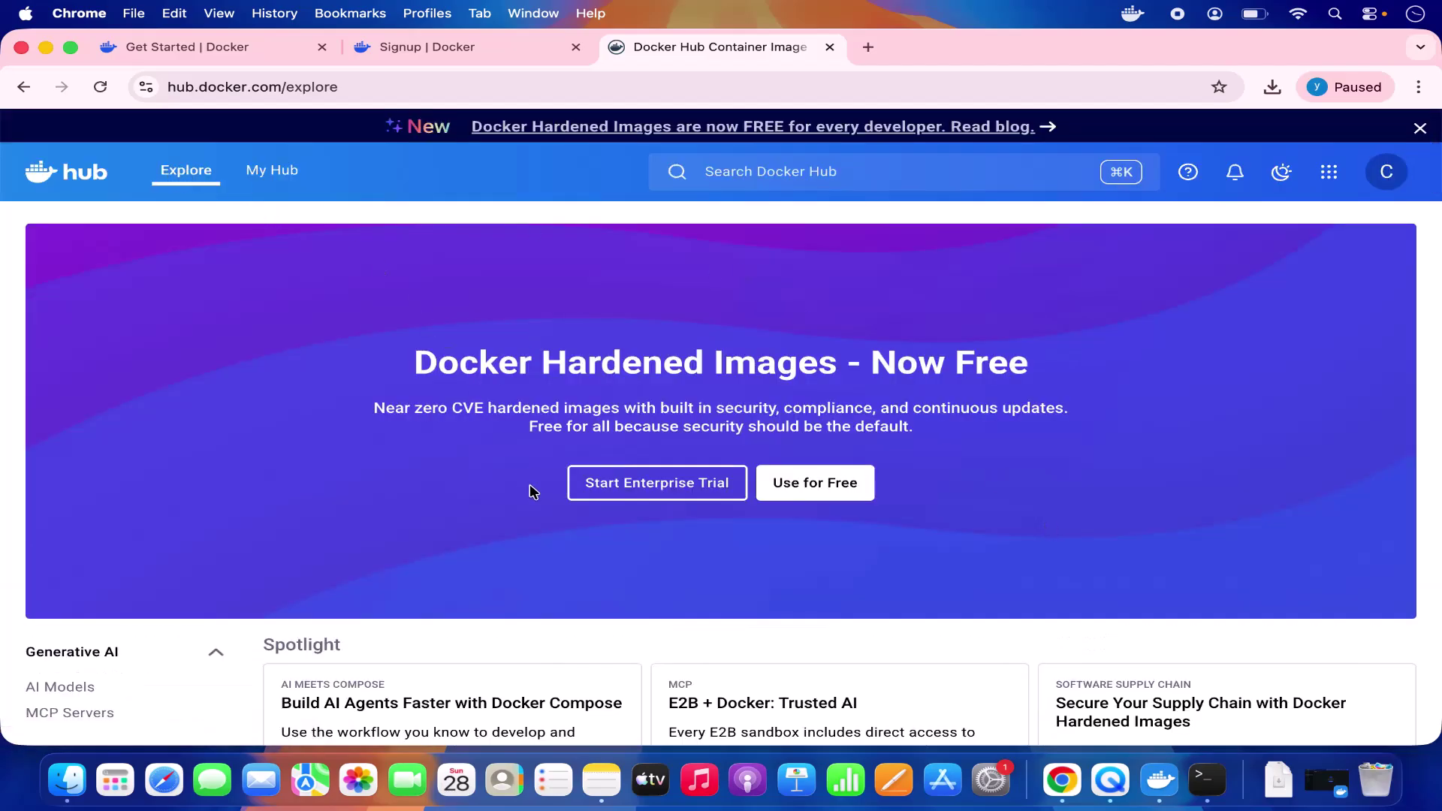
Look through the Explore page's Machine Learning & AI, Trending this week, Most pulled images and Databases & storage sections
scroll(531, 489, down, 5)
scroll(532, 493, down, 4)
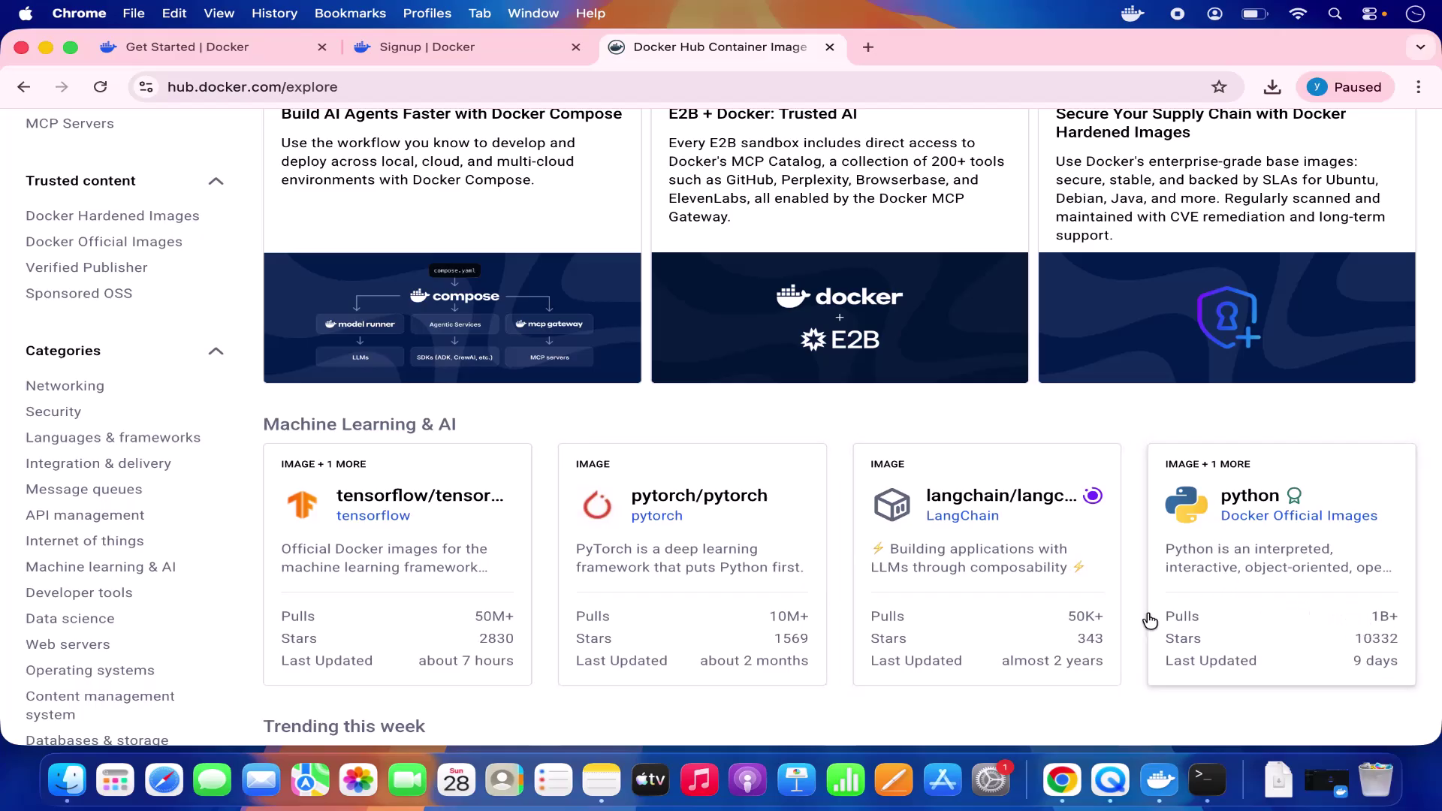
scroll(1136, 639, down, 3)
scroll(1136, 643, down, 10)
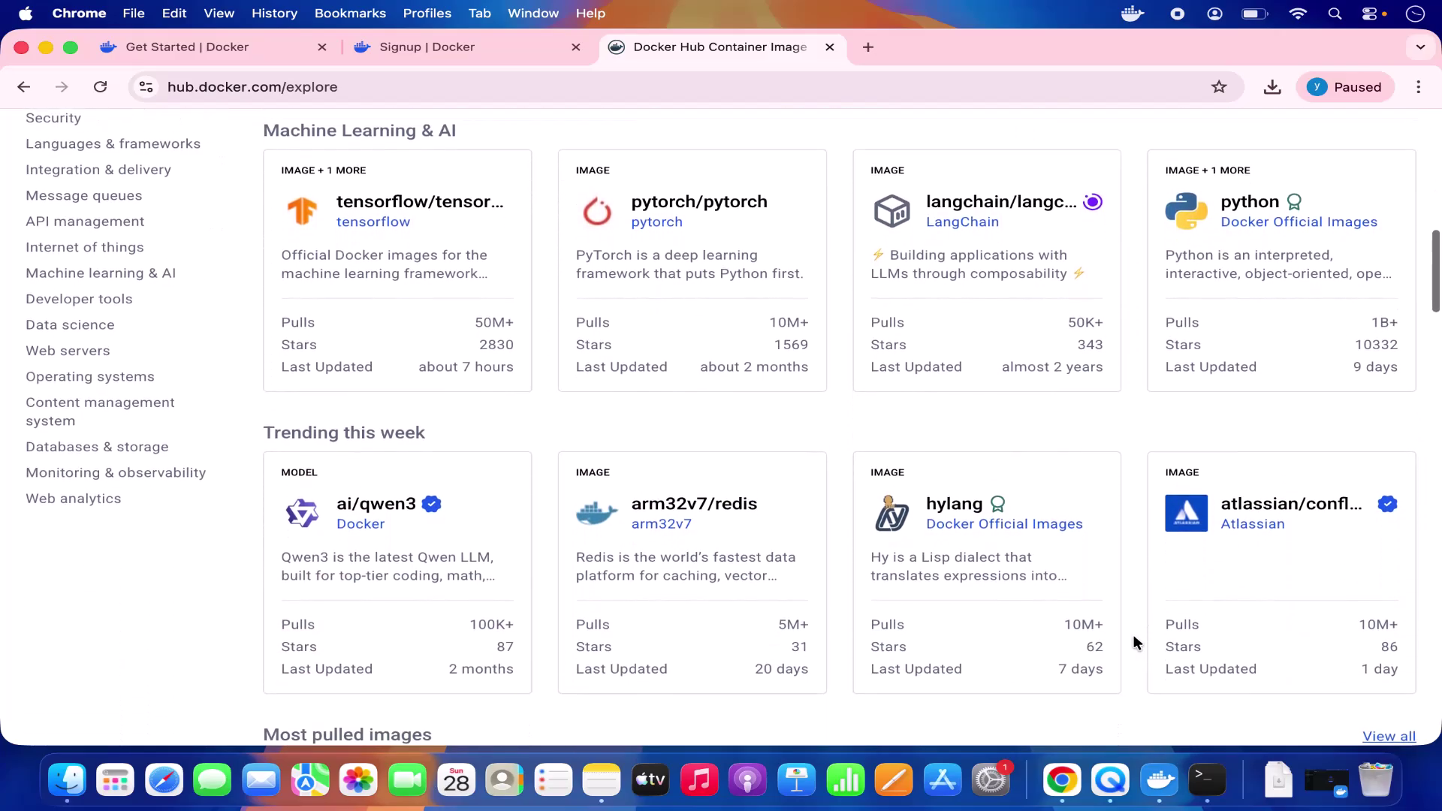
scroll(1135, 643, down, 1)
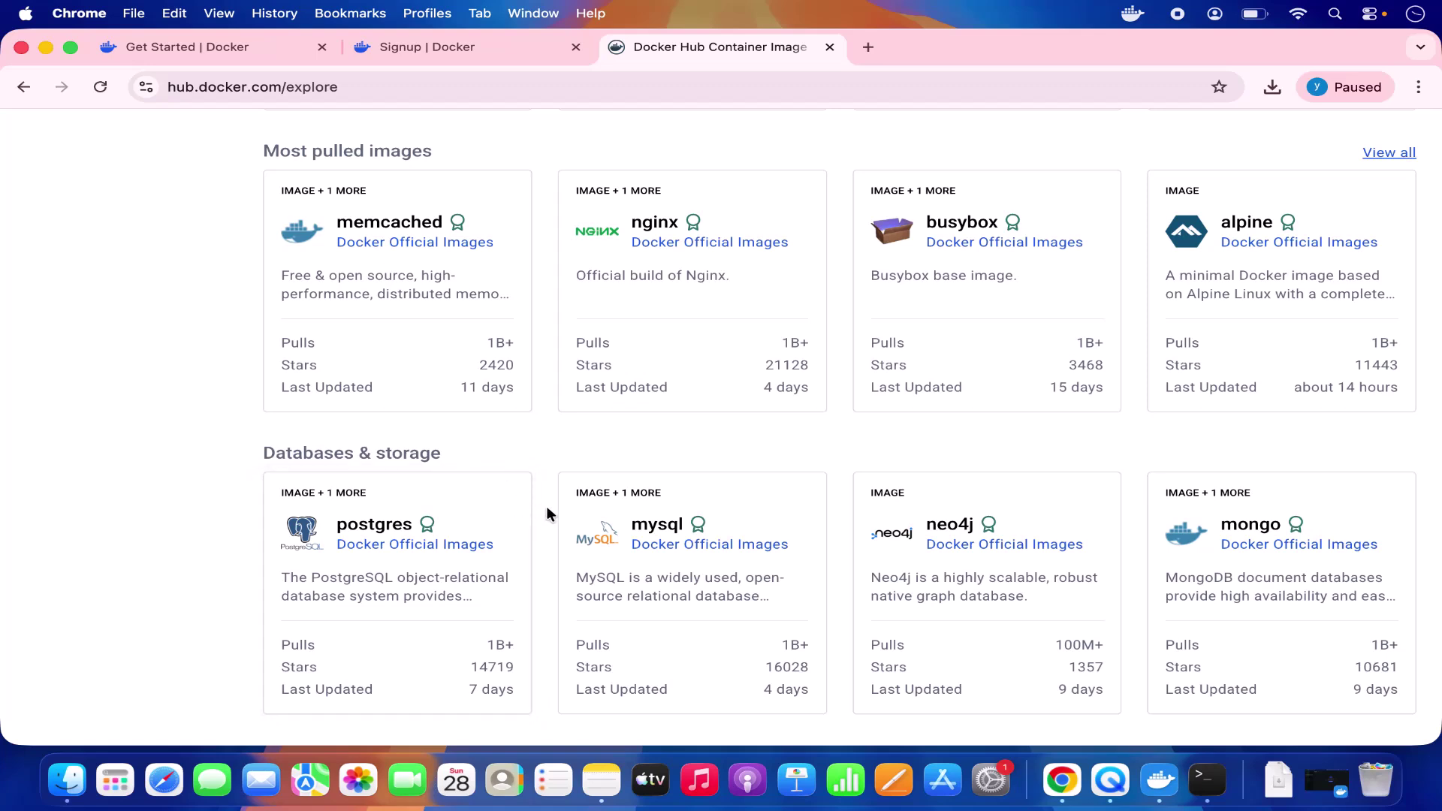
scroll(547, 516, up, 15)
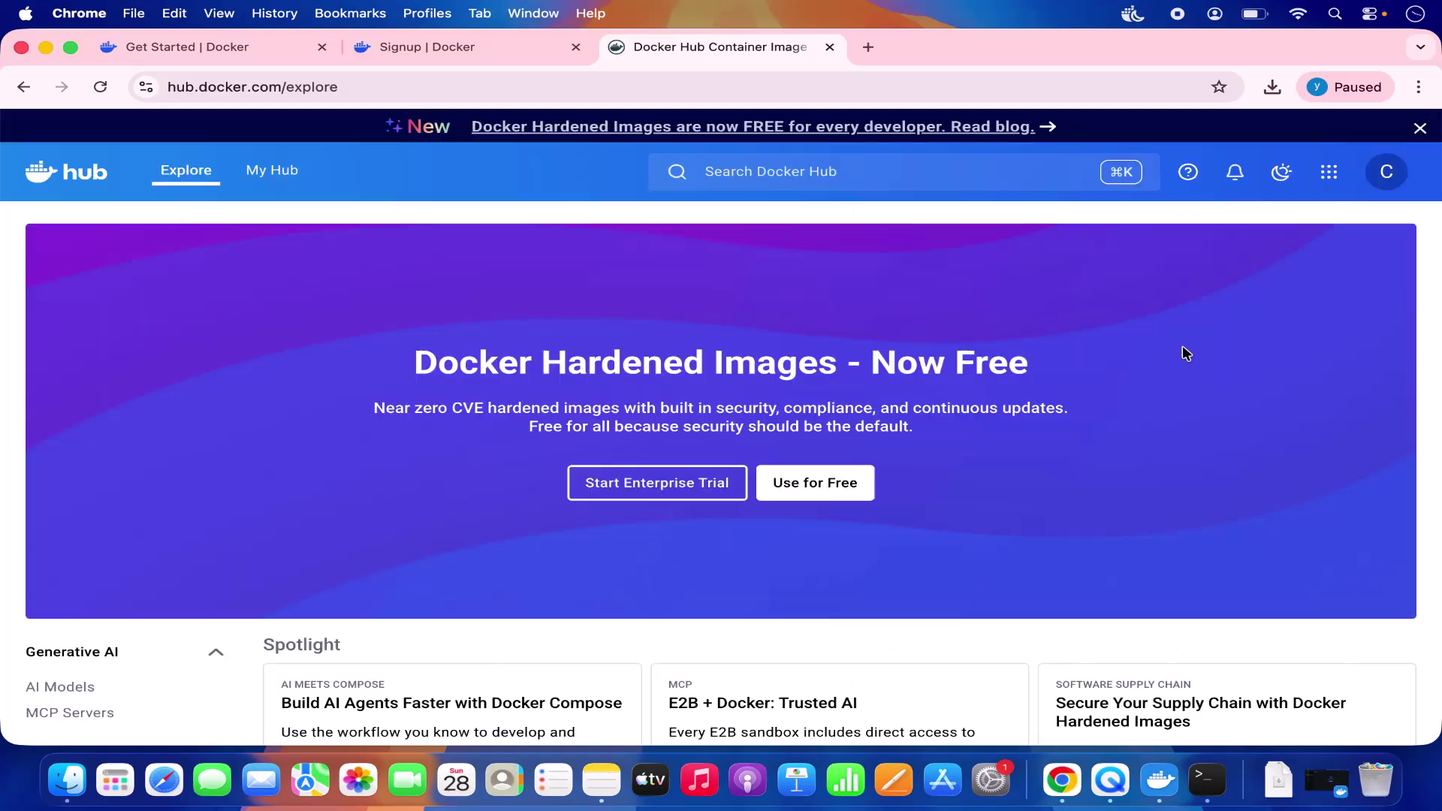
Review the Explore page's category list, open the Operating systems category and look over its images
scroll(1183, 345, down, 5)
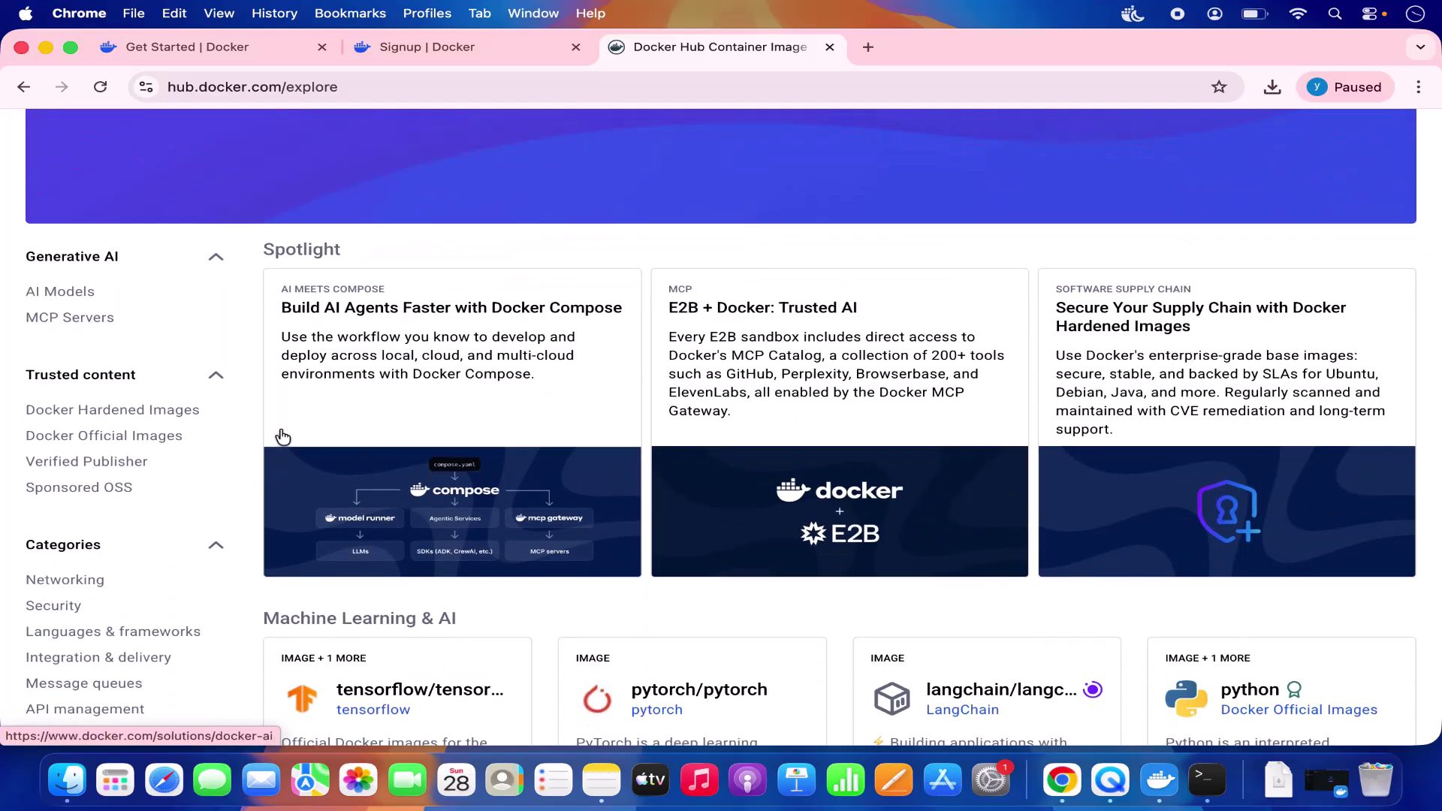
scroll(114, 591, down, 3)
scroll(114, 594, down, 3)
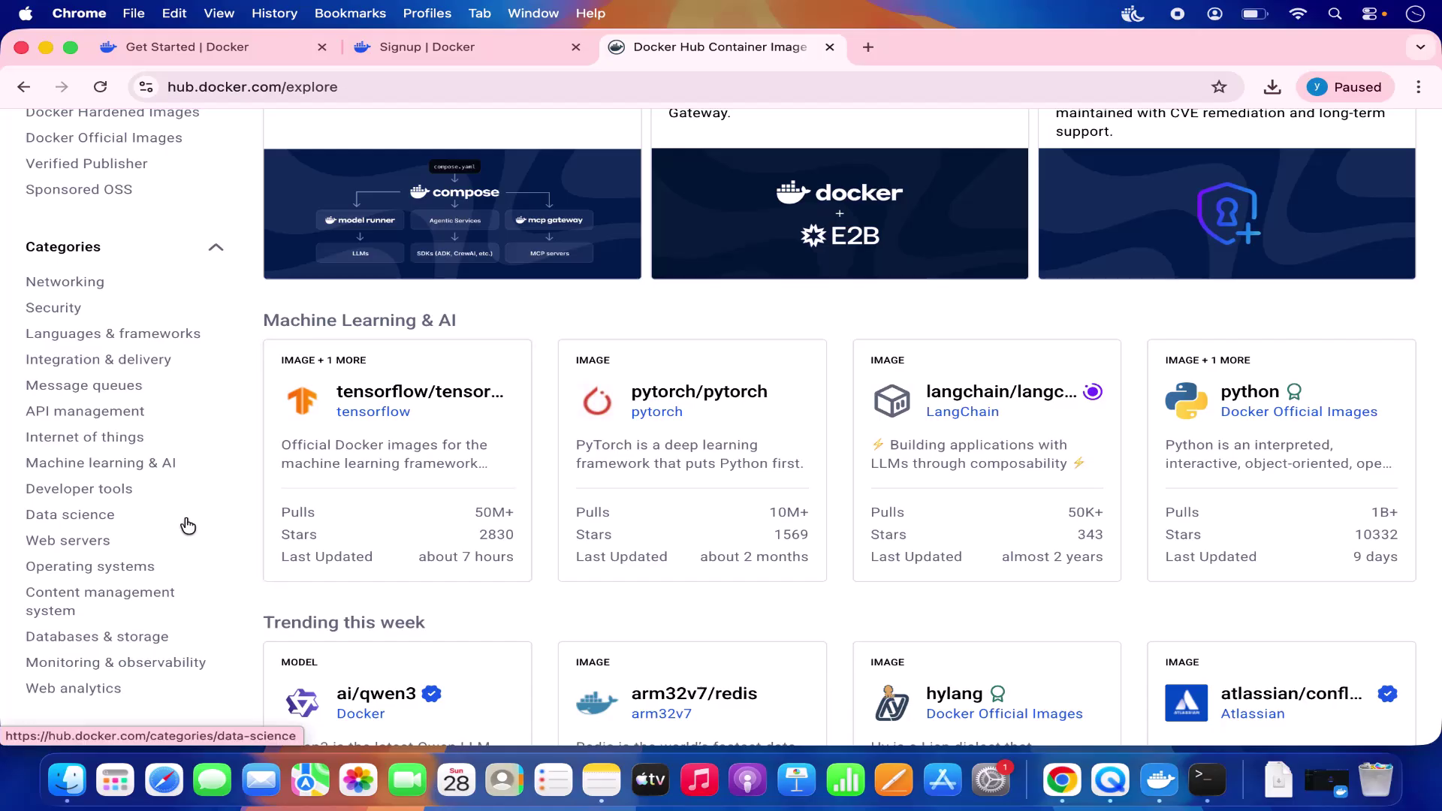
scroll(187, 526, down, 1)
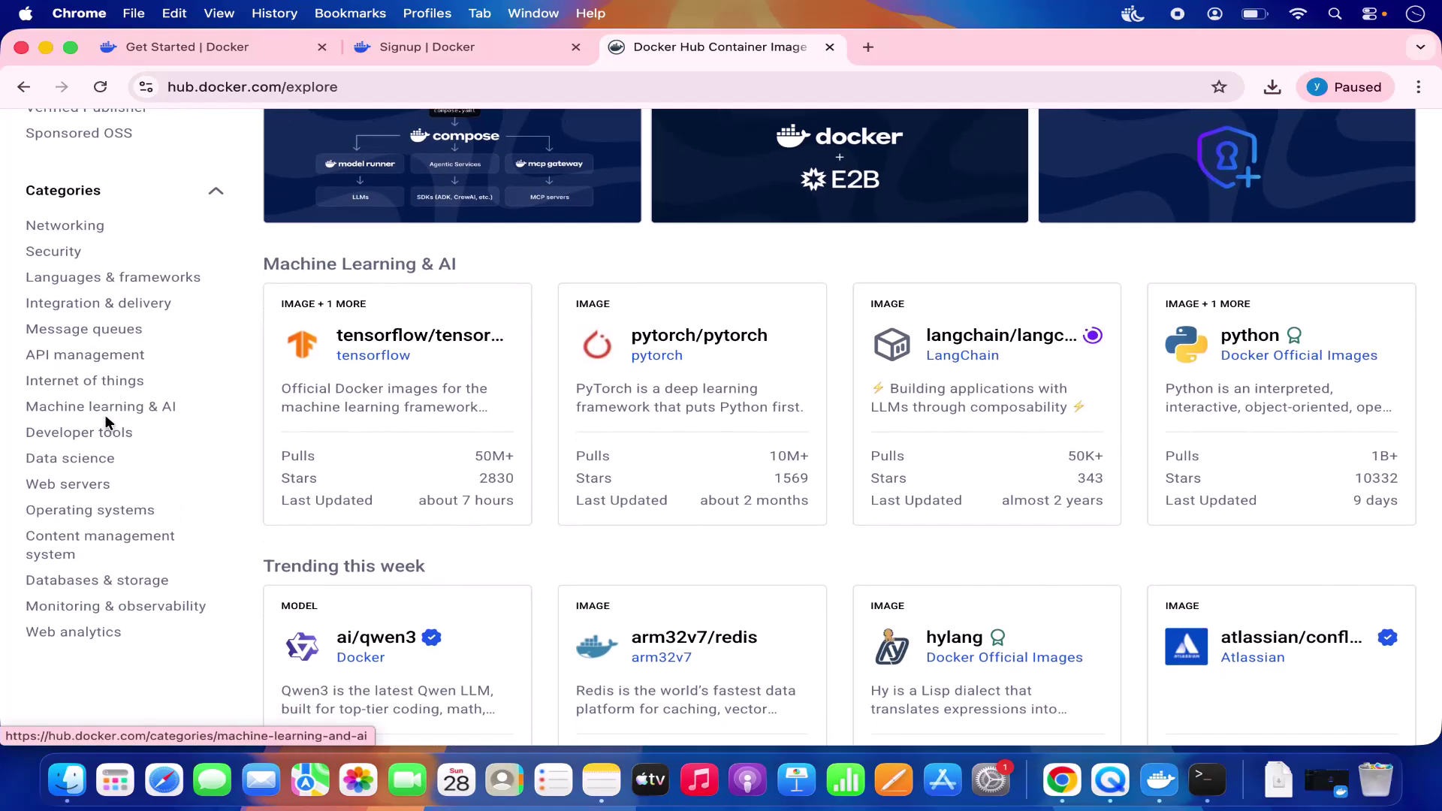
click(90, 513)
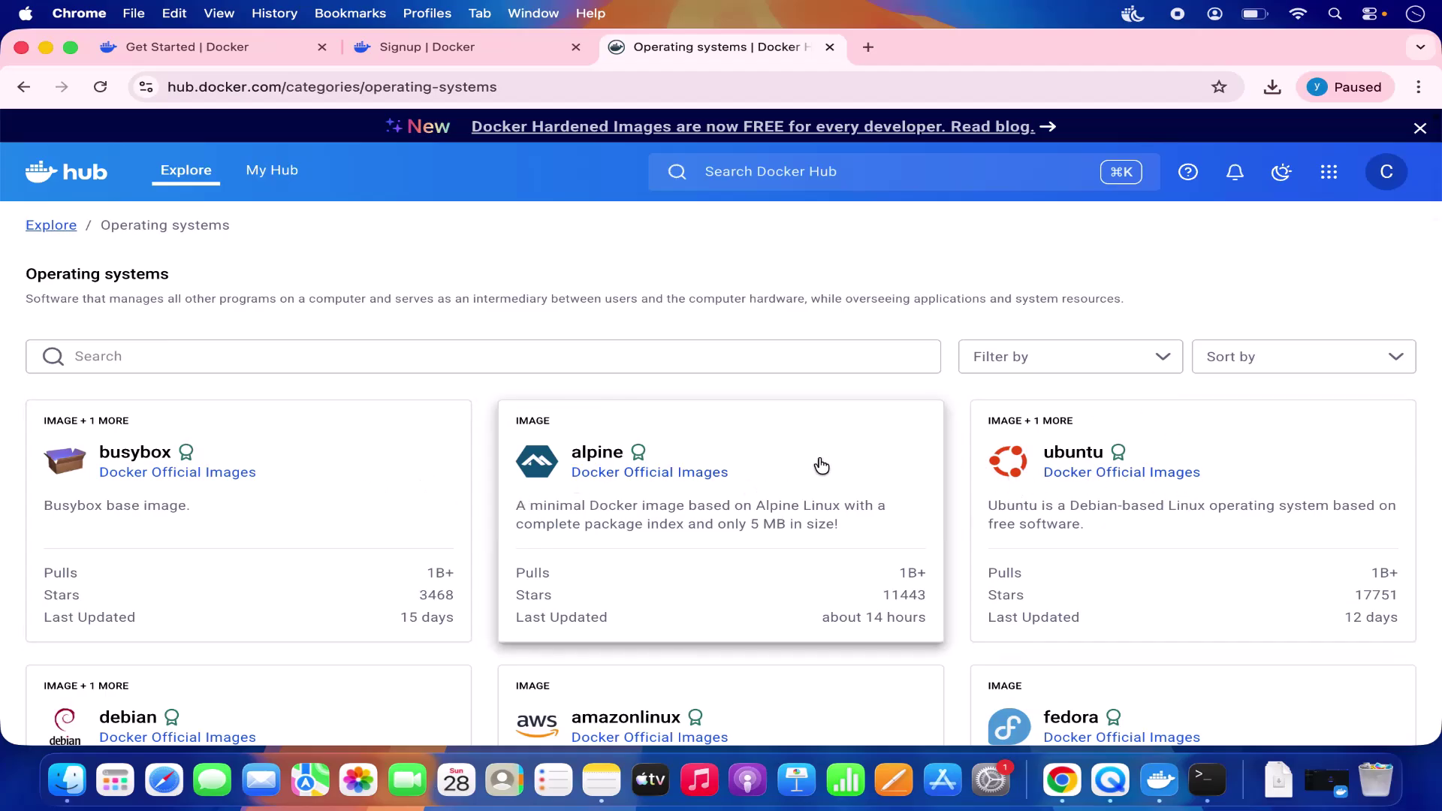
scroll(392, 497, down, 3)
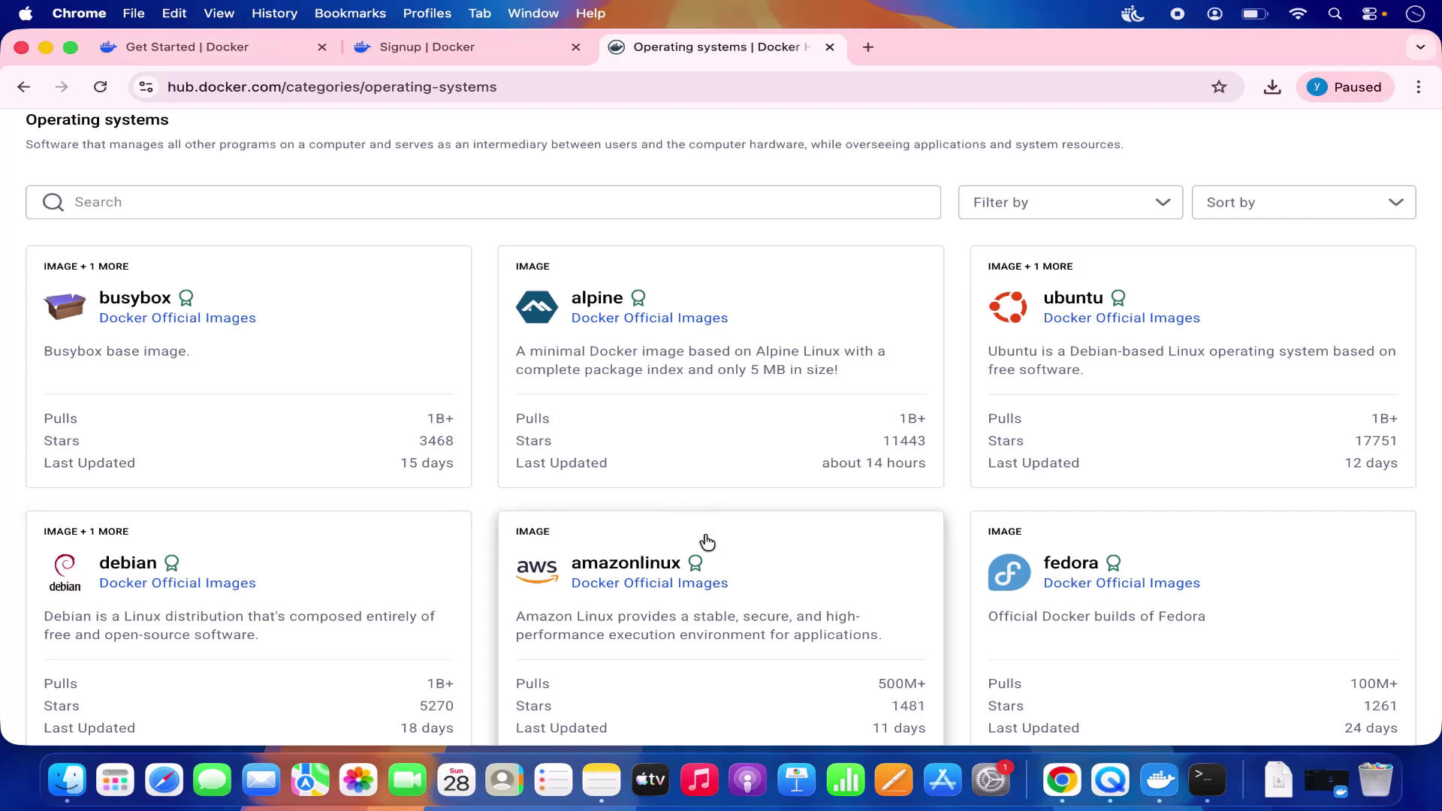
scroll(967, 534, up, 3)
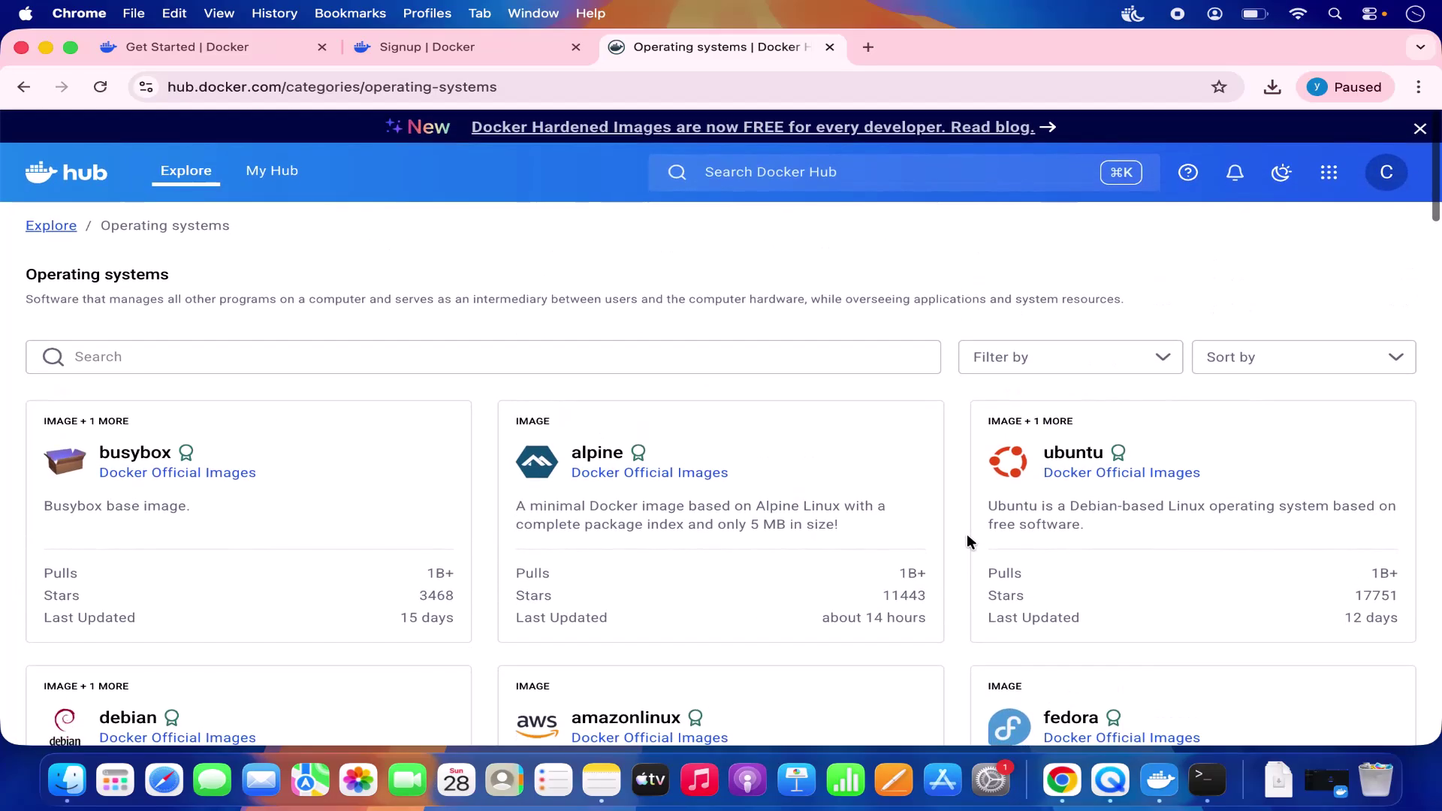
Search Docker Hub for hello-world and open the Docker Official Image's page
click(870, 173)
text(he)
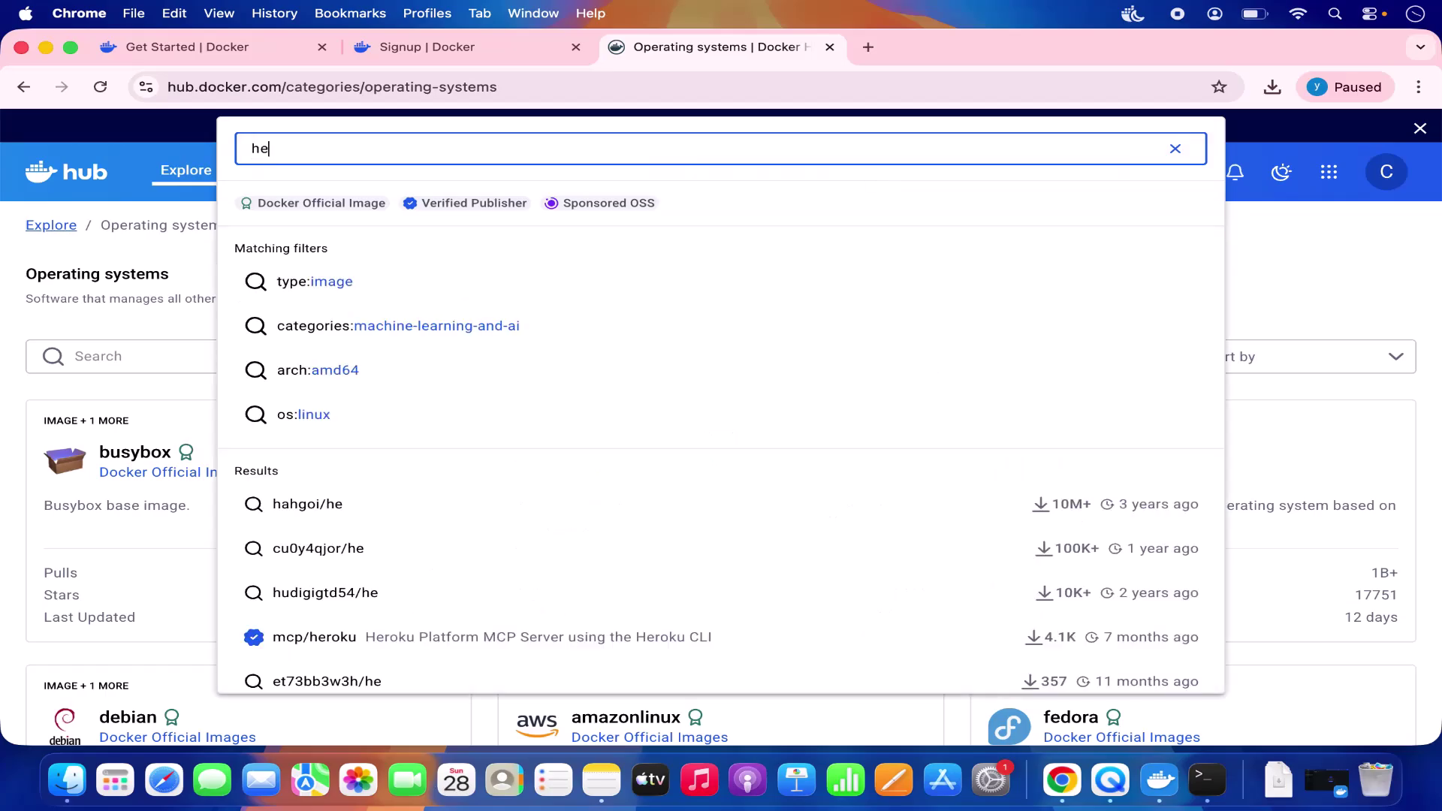
text(llo-)
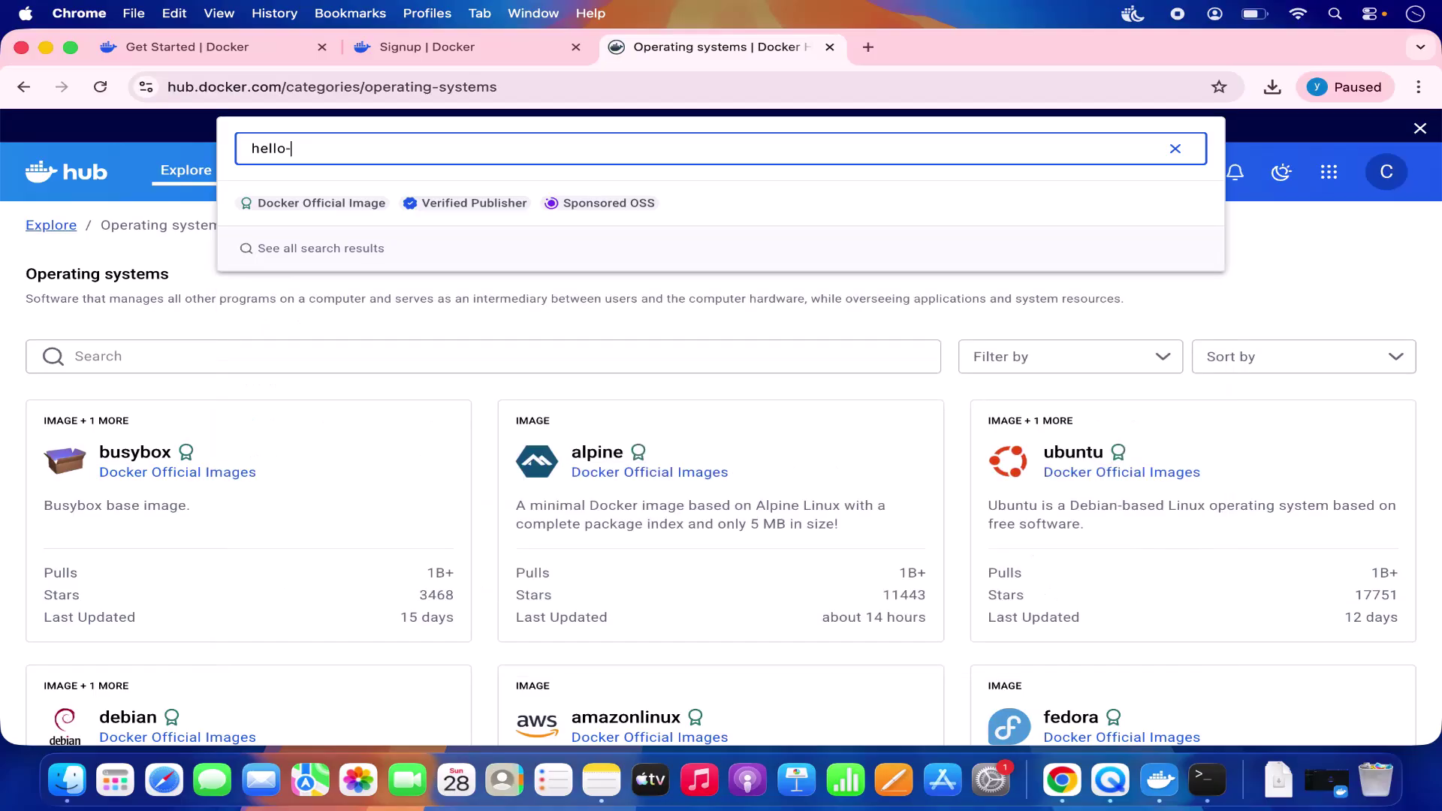
text(world)
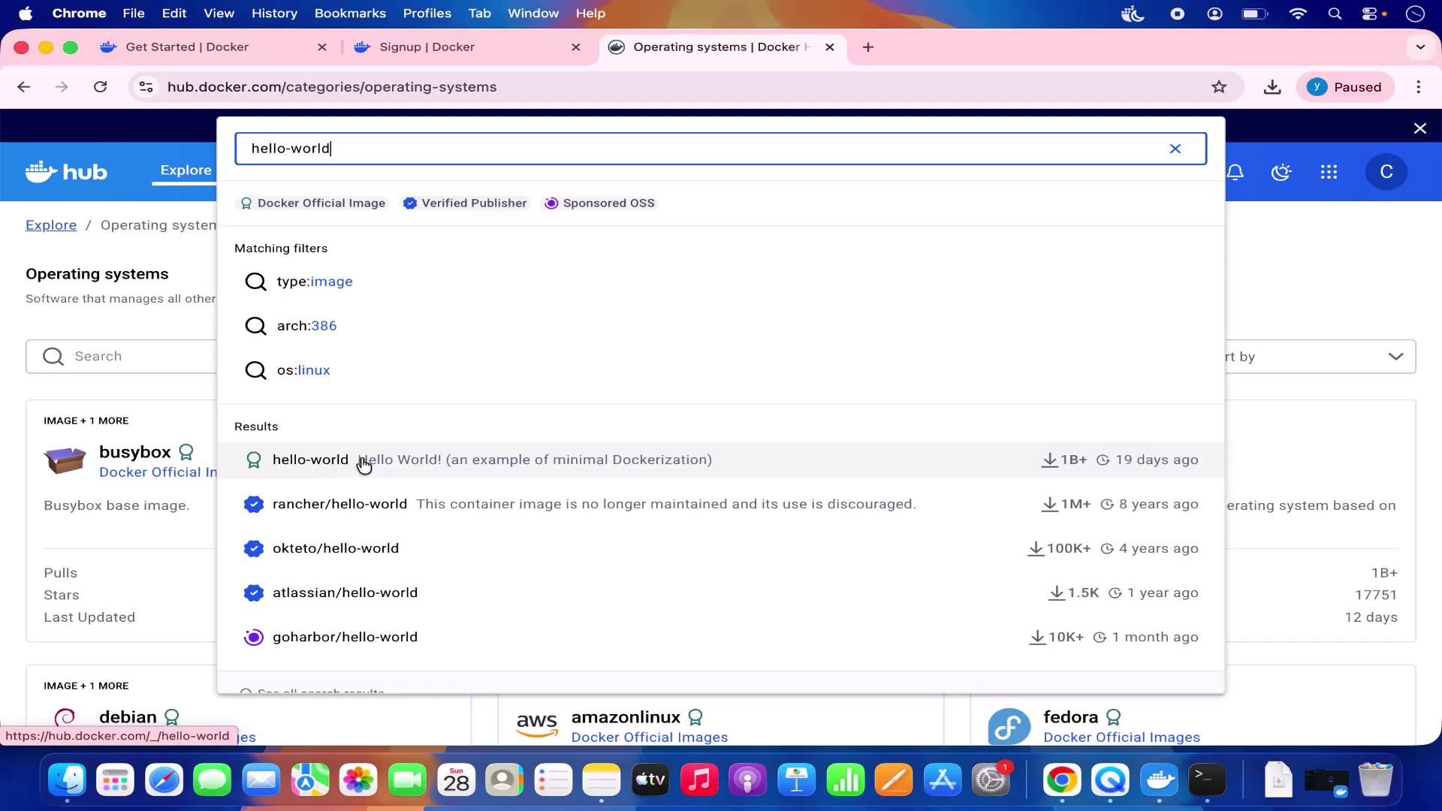
click(330, 467)
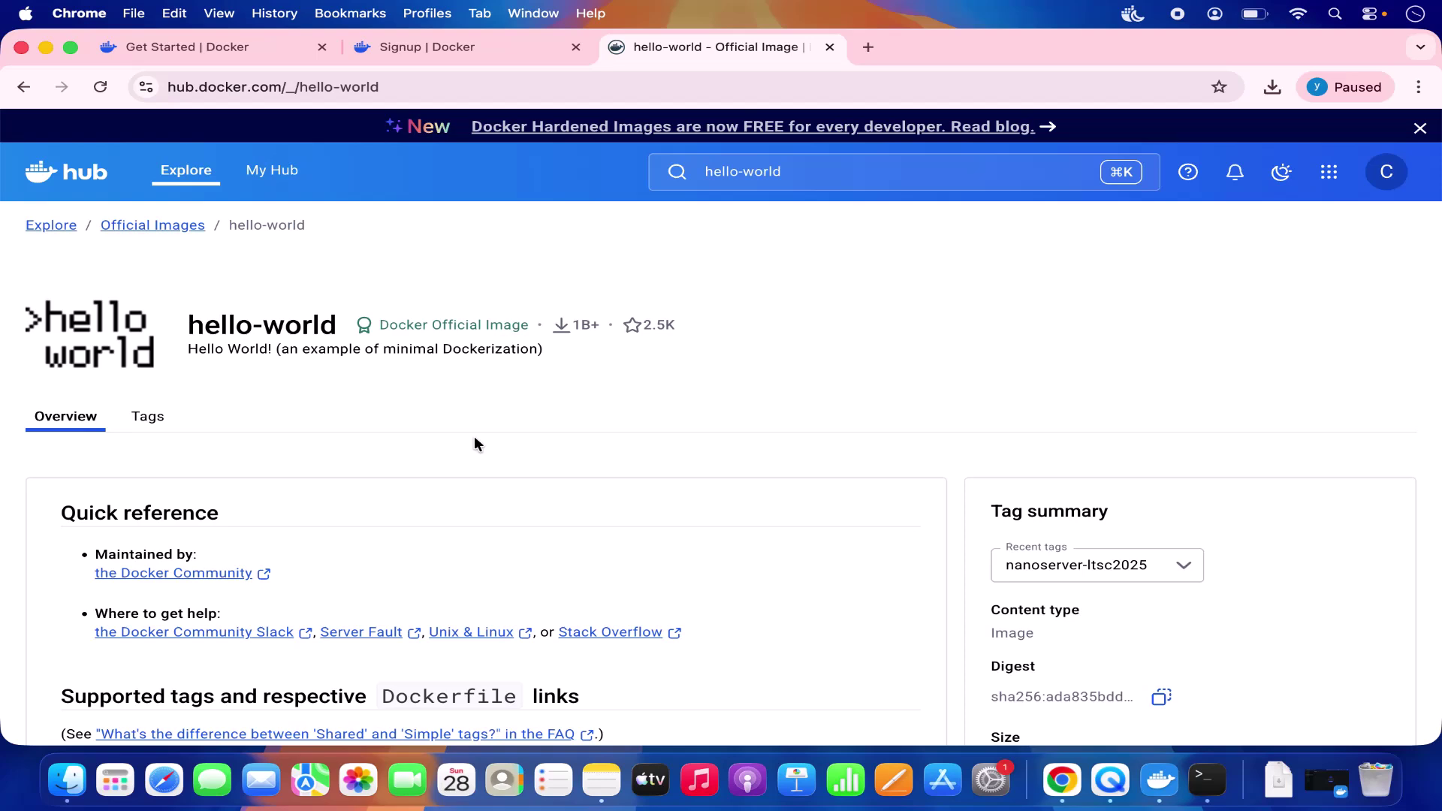
Read through the hello-world image page's quick reference, supported tags, architectures and example output
scroll(474, 443, down, 1)
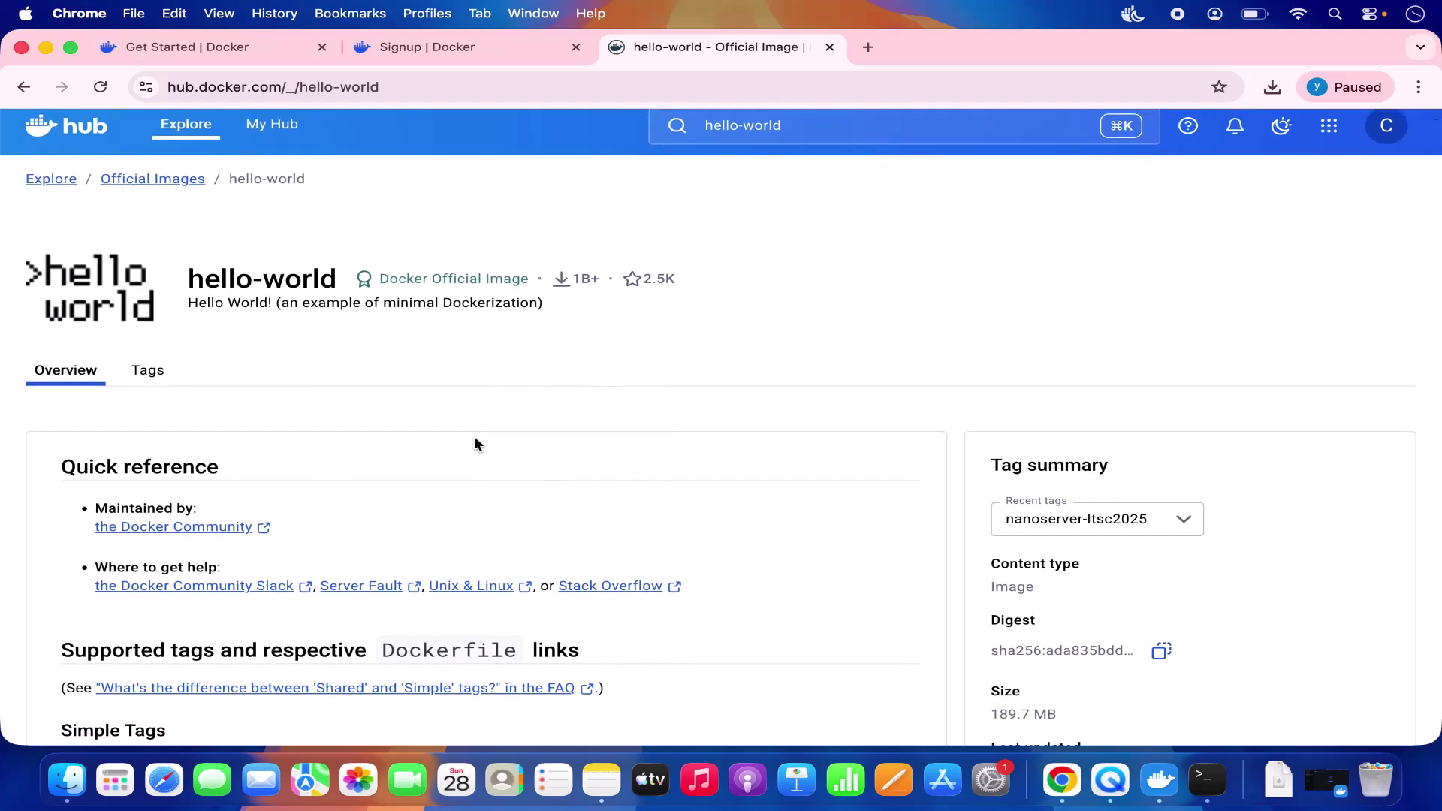
scroll(475, 443, down, 2)
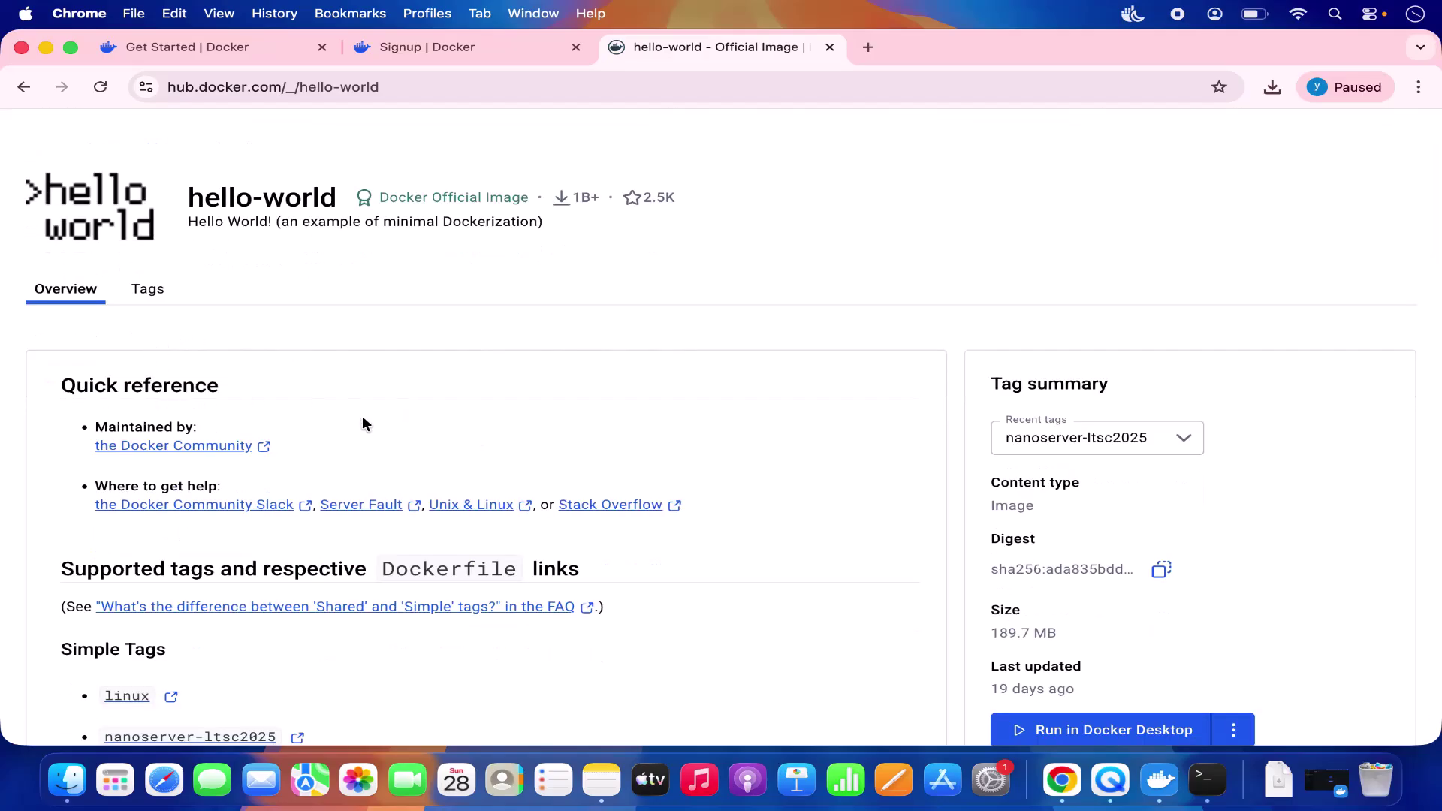
scroll(362, 424, down, 5)
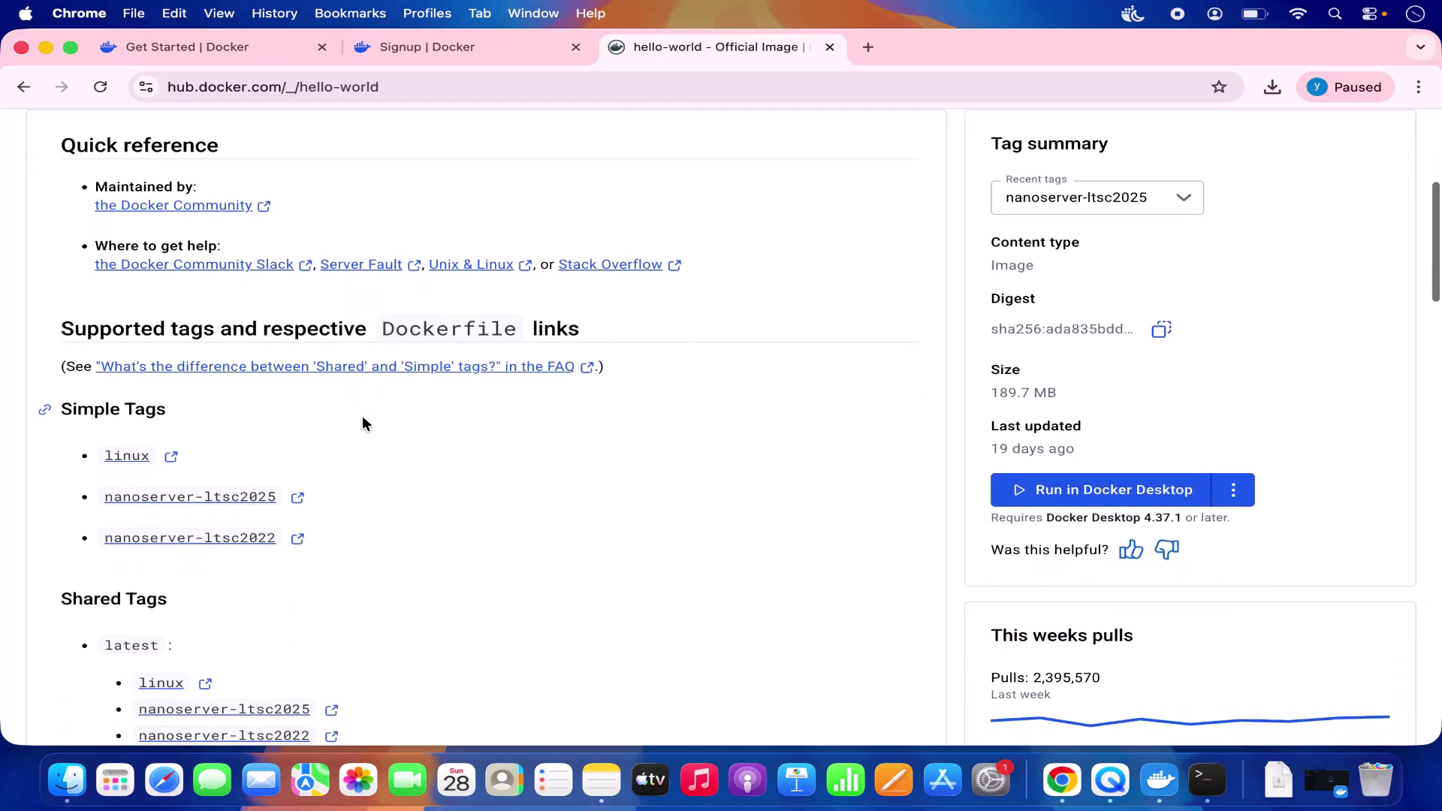
scroll(362, 424, down, 3)
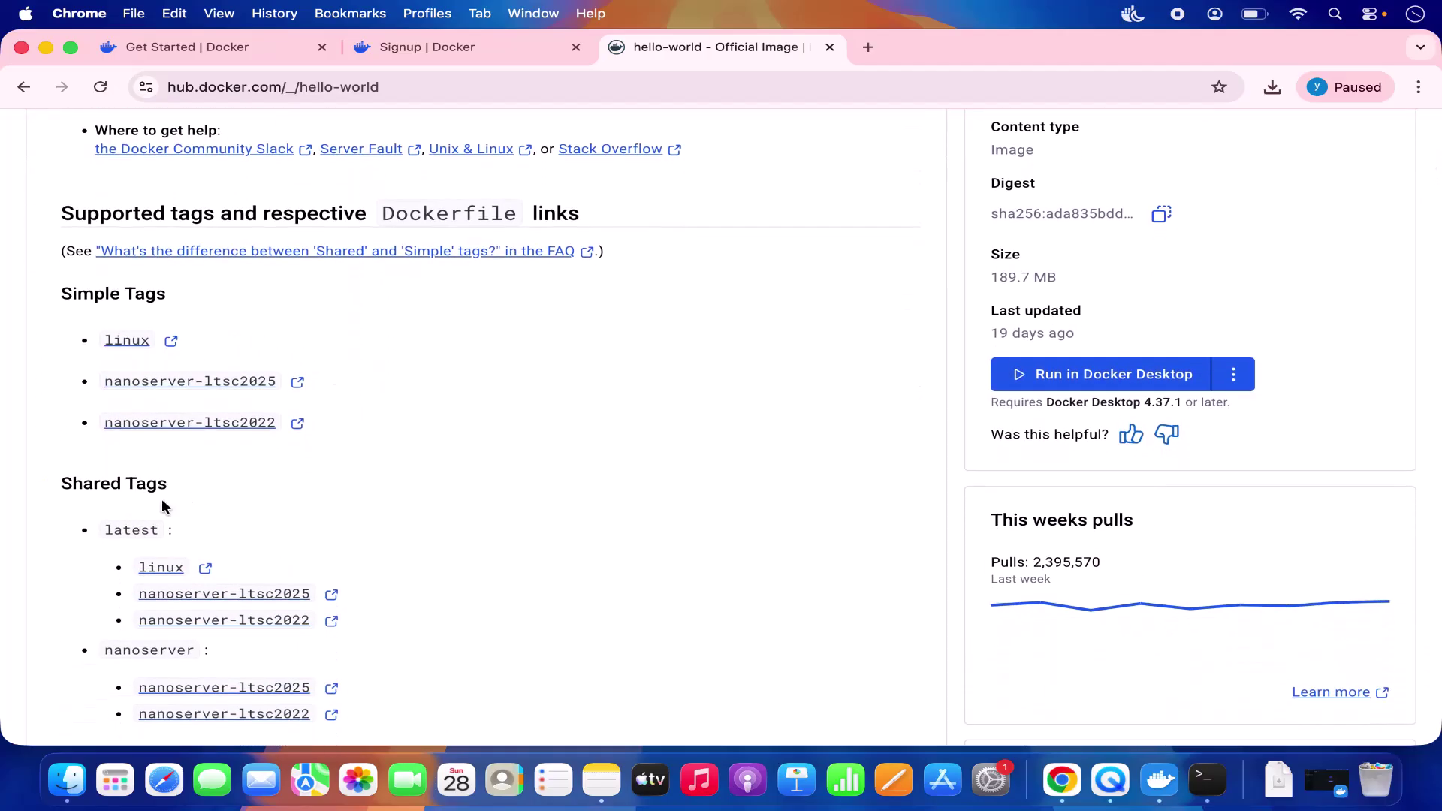
scroll(229, 518, down, 10)
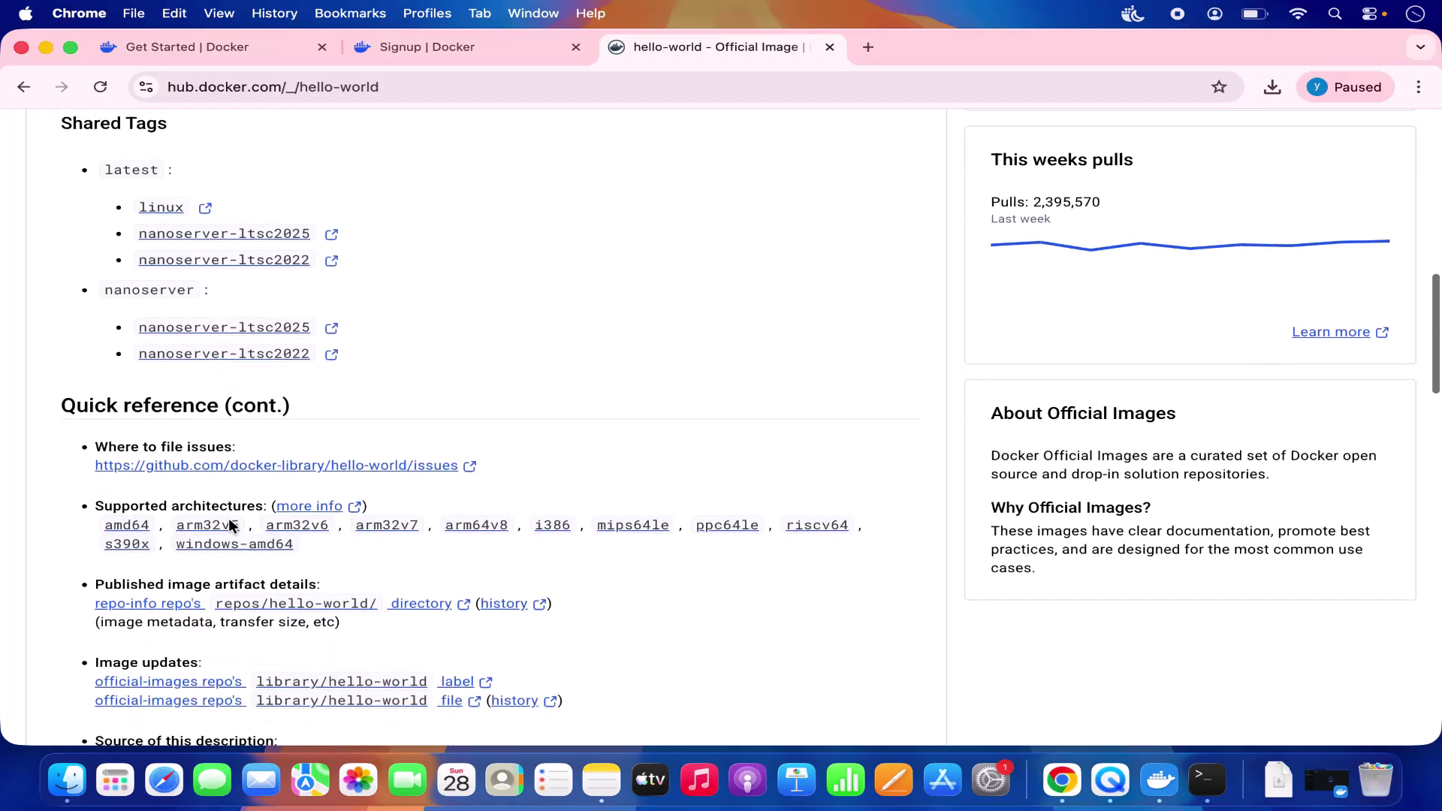
scroll(229, 524, down, 8)
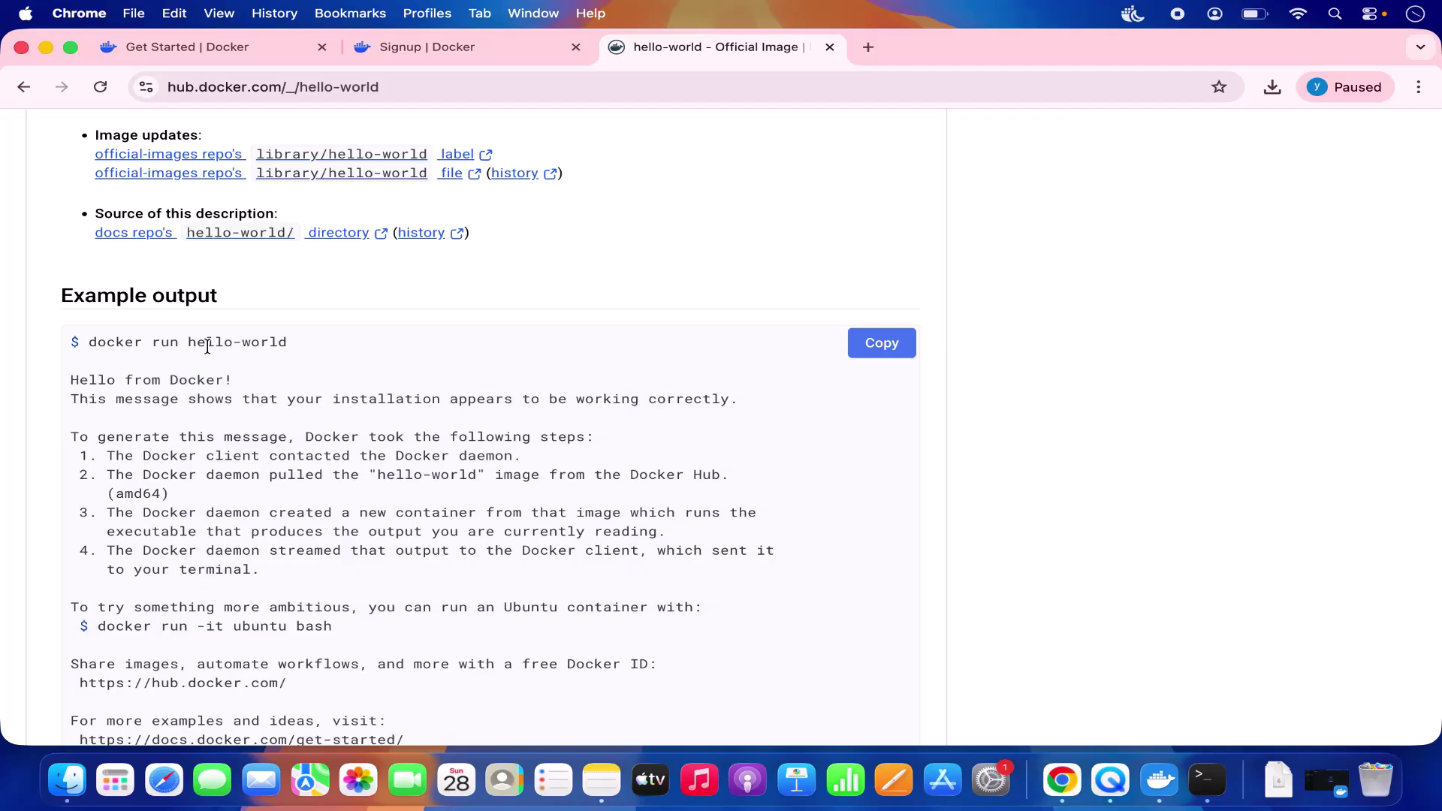
scroll(144, 399, down, 5)
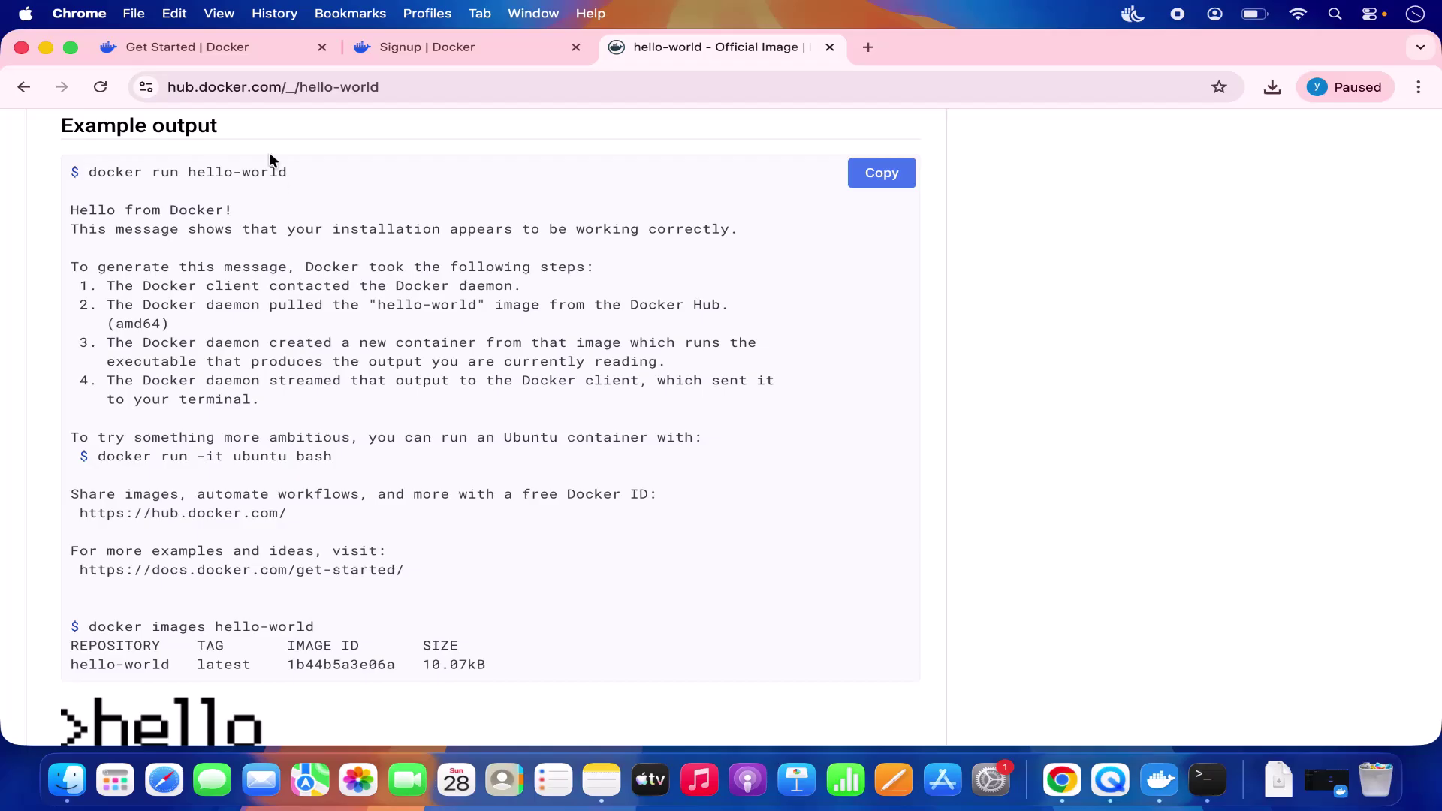
Copy the run command from the hello-world page's example output and try to run it in Terminal
drag(289, 175, 94, 167)
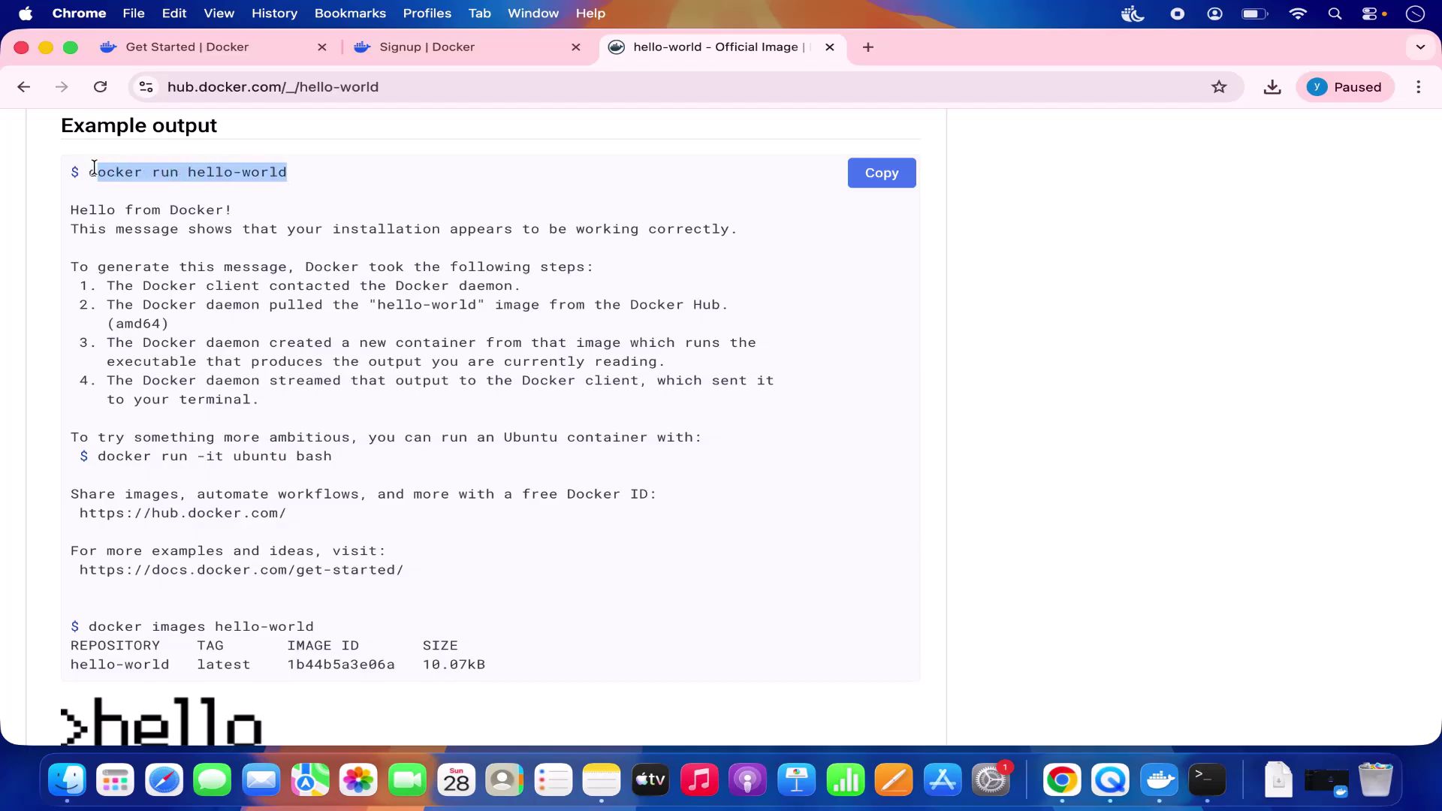
key(super+c)
click(47, 47)
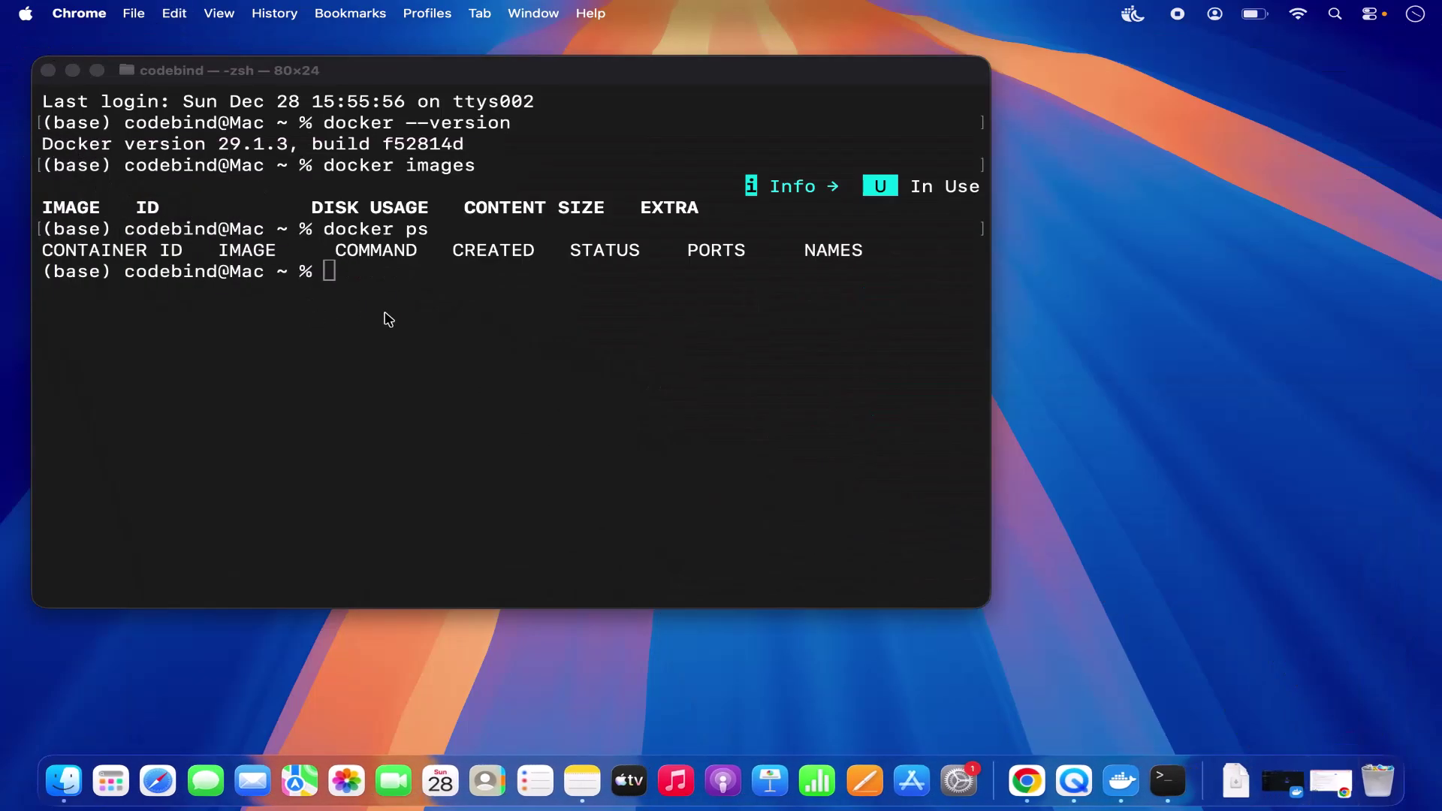
click(387, 313)
key(super+v)
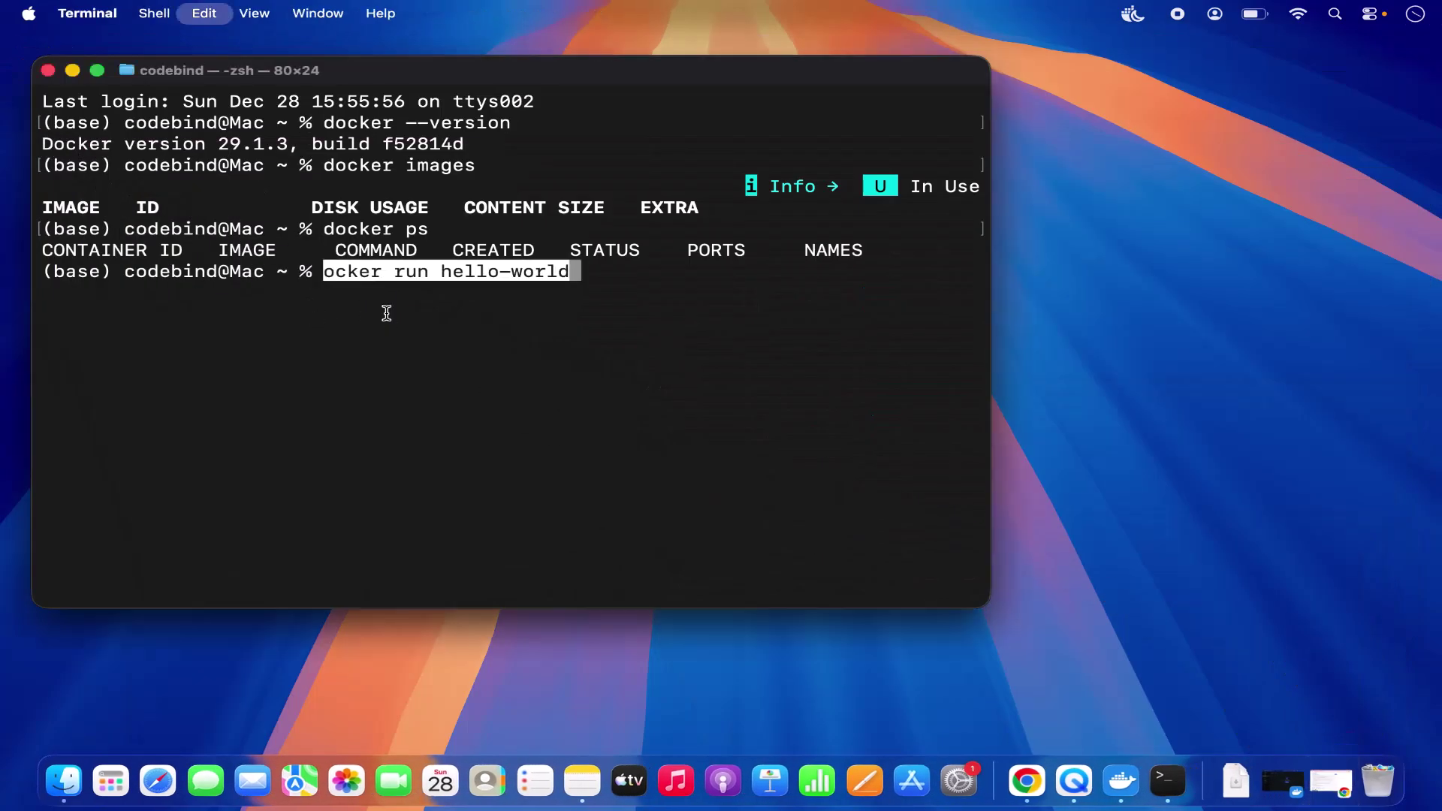
key(Return)
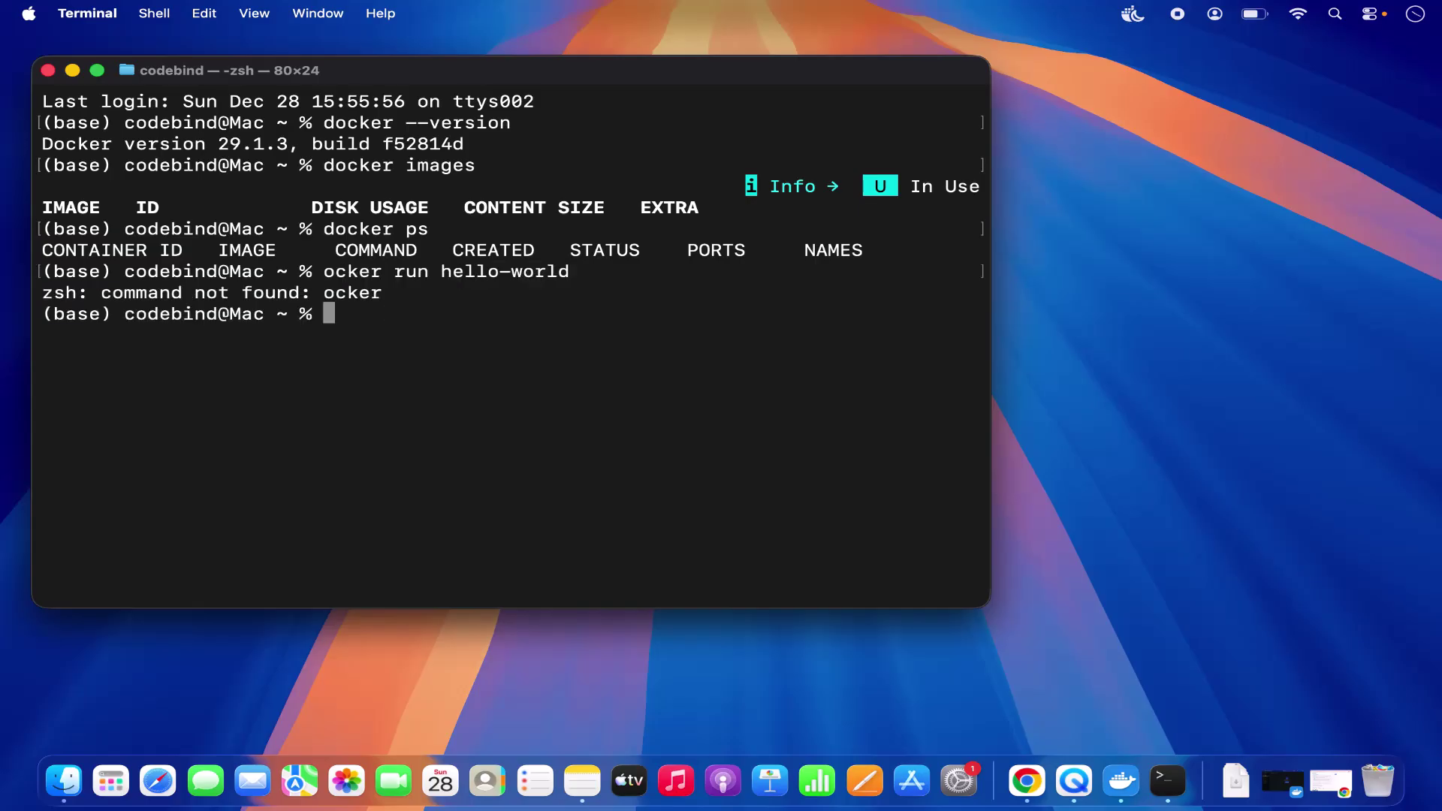
Correct the failed command to docker run hello-world, run it, and allow Terminal to access data from other apps
key(Up)
key(Left)
key(Left)
key(Left)
key(Left)
key(Left)
key(Left)
key(Left)
key(Left)
key(Left)
key(Left)
key(Left)
key(Left)
key(Left)
key(Left)
key(Left)
key(Left)
key(Left)
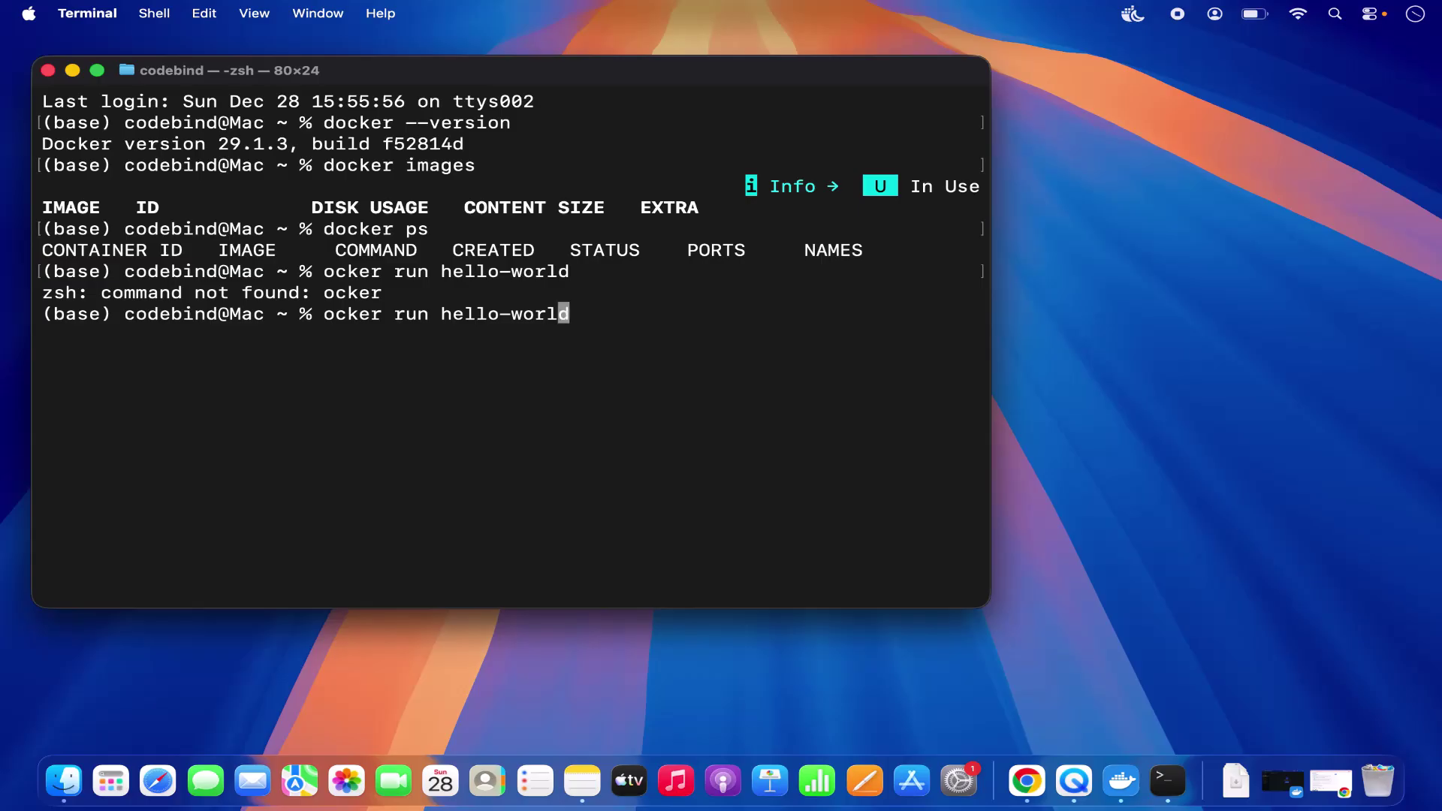
key(Left)
key(Left)
key(Left)
key(Left)
text(d)
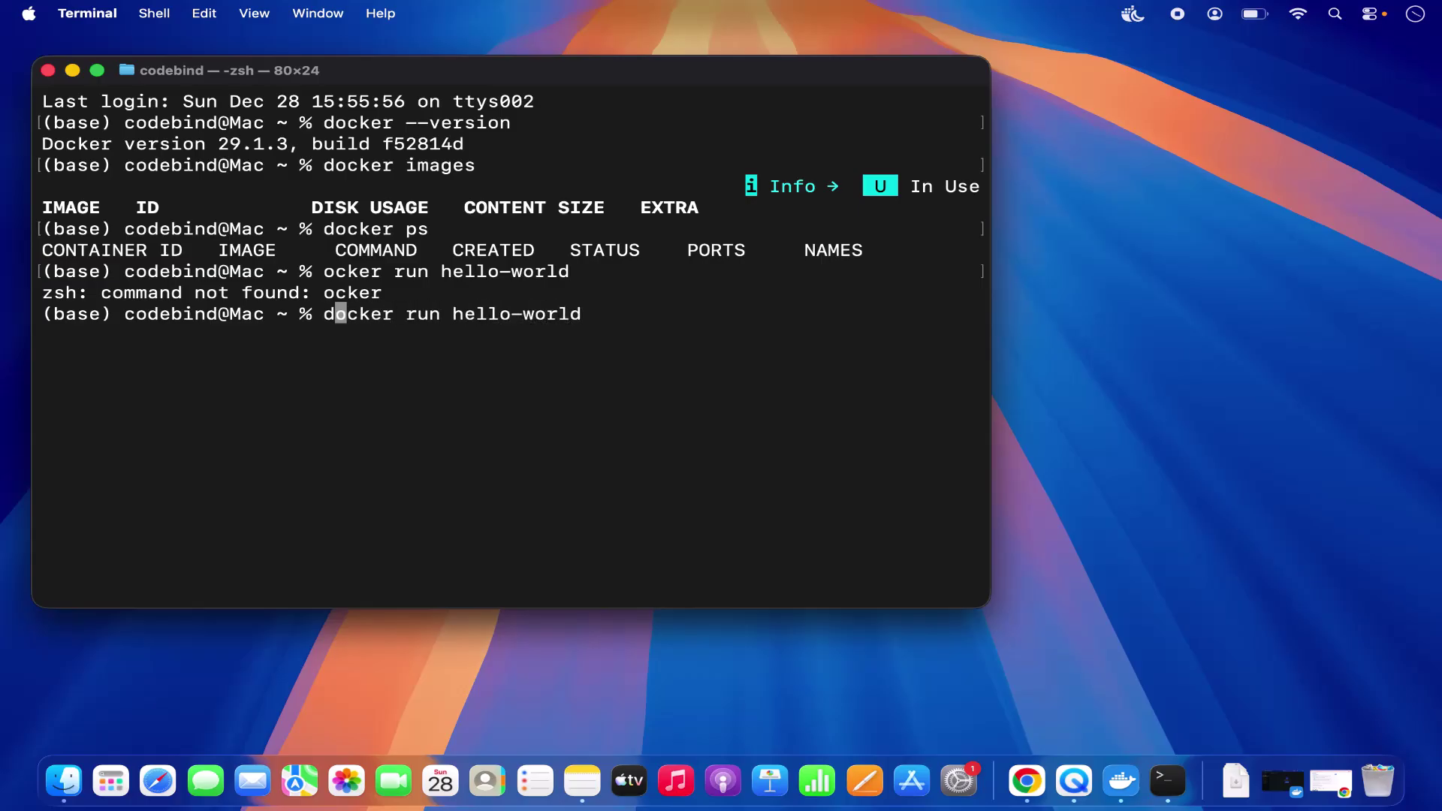
key(Return)
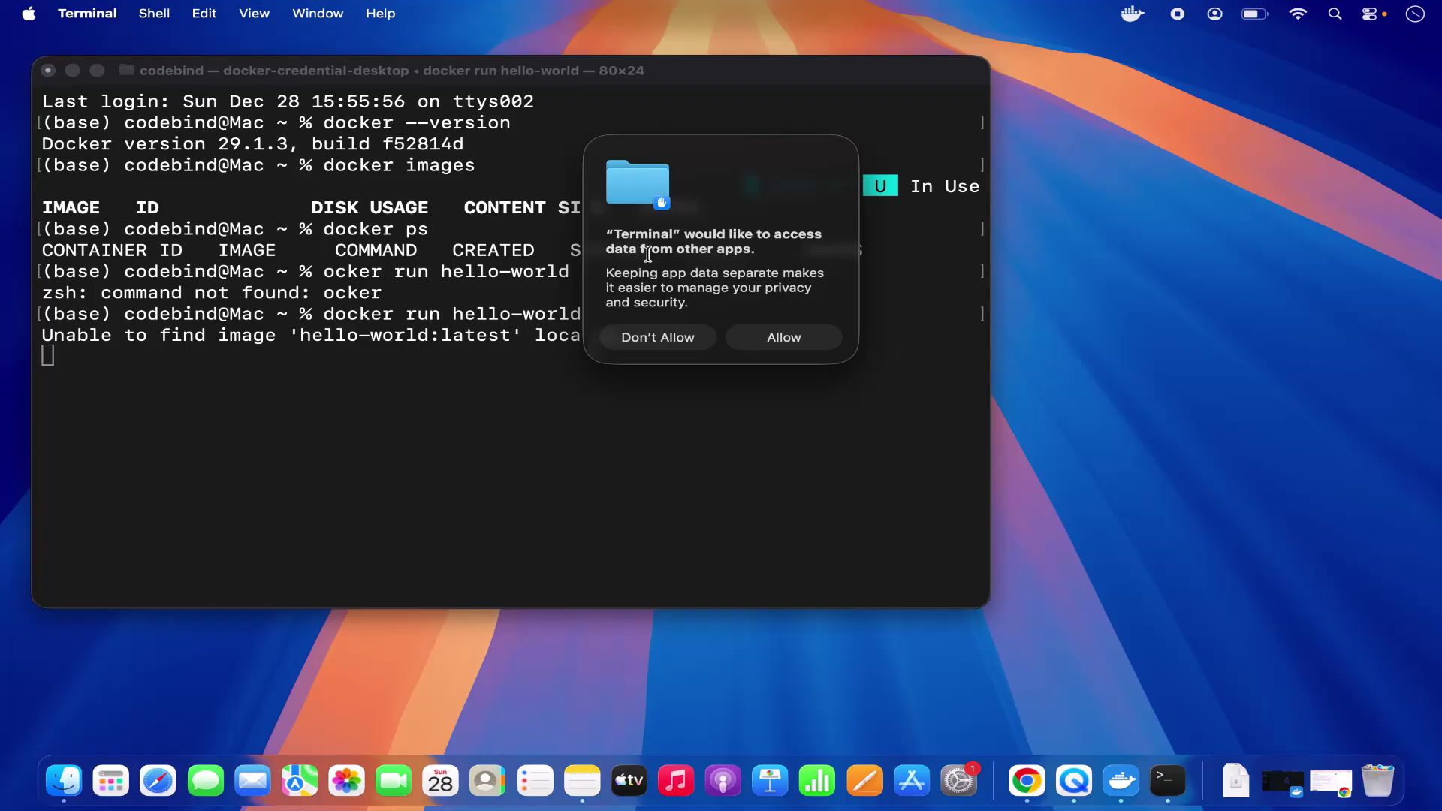
click(778, 342)
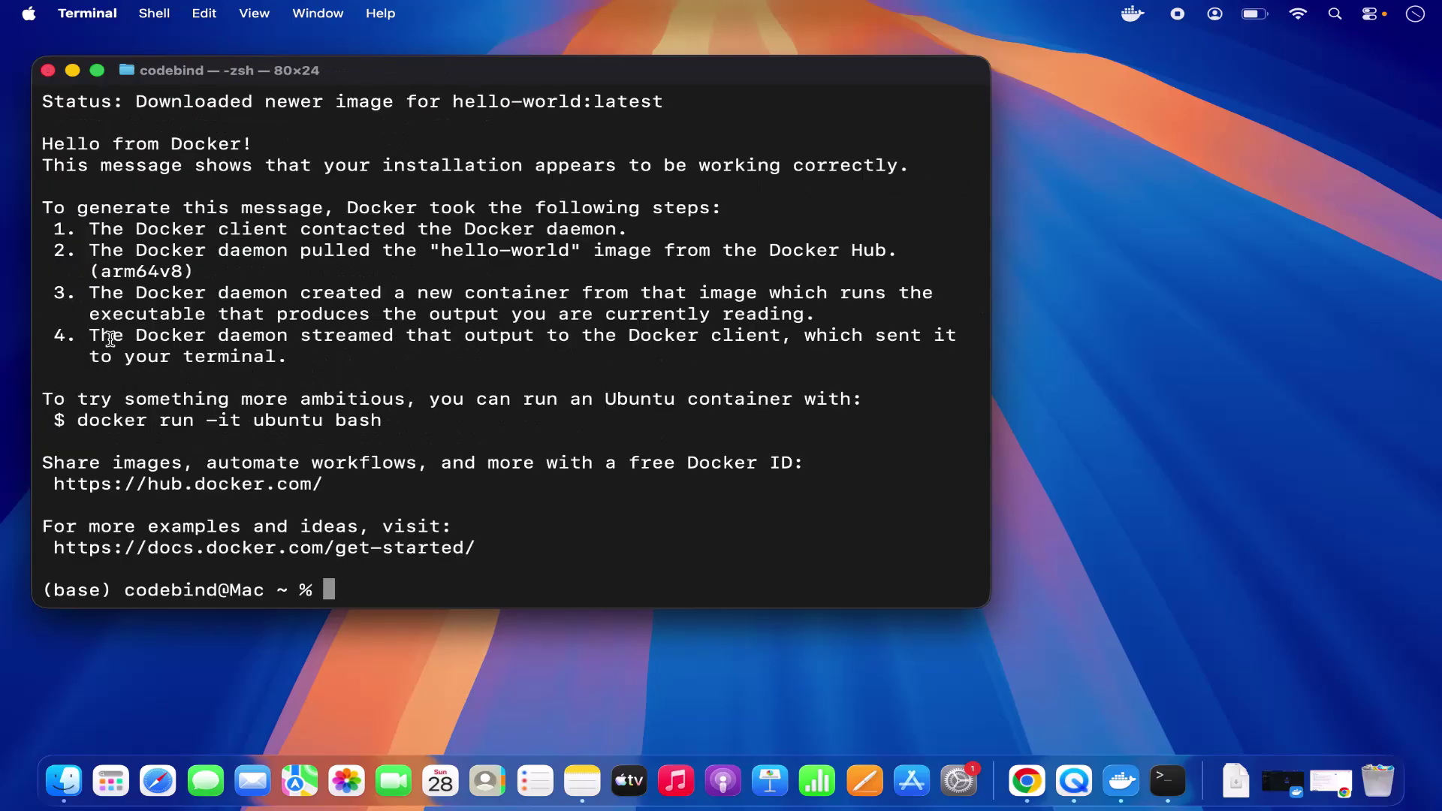
Review the hello-world run's output, list the local images with docker images, and examine the hello-world entry and its tag
scroll(135, 334, up, 6)
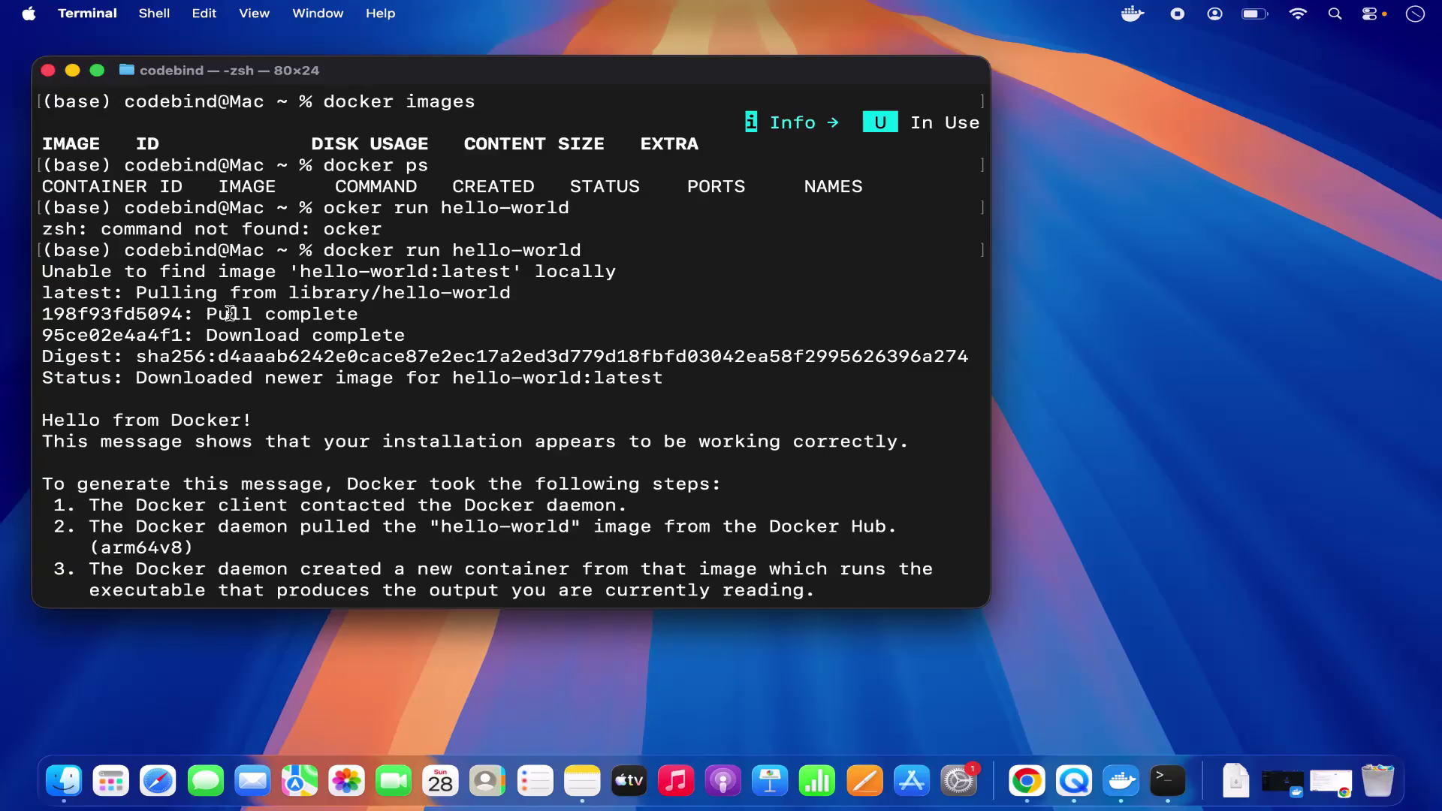
scroll(333, 339, up, 1)
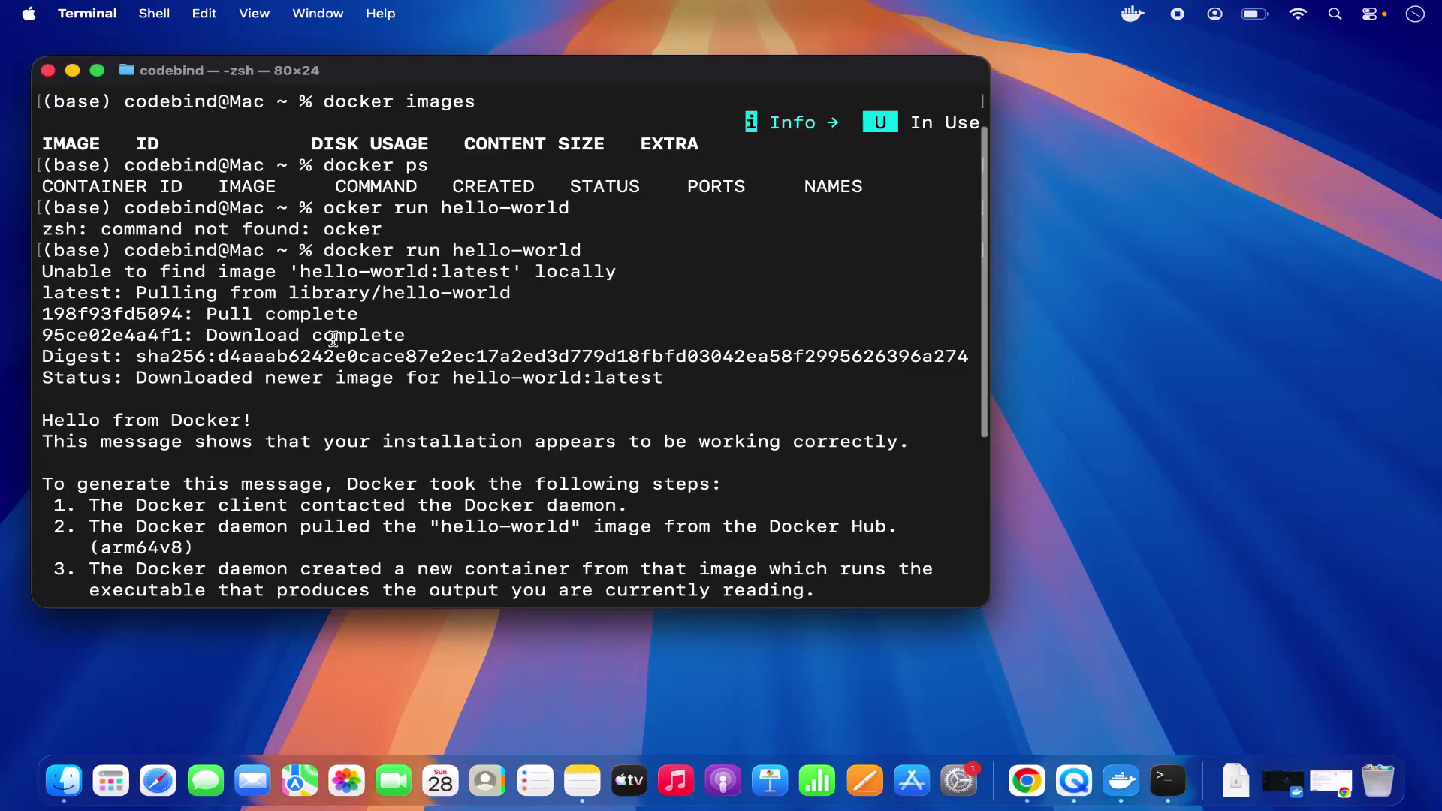
scroll(333, 339, down, 2)
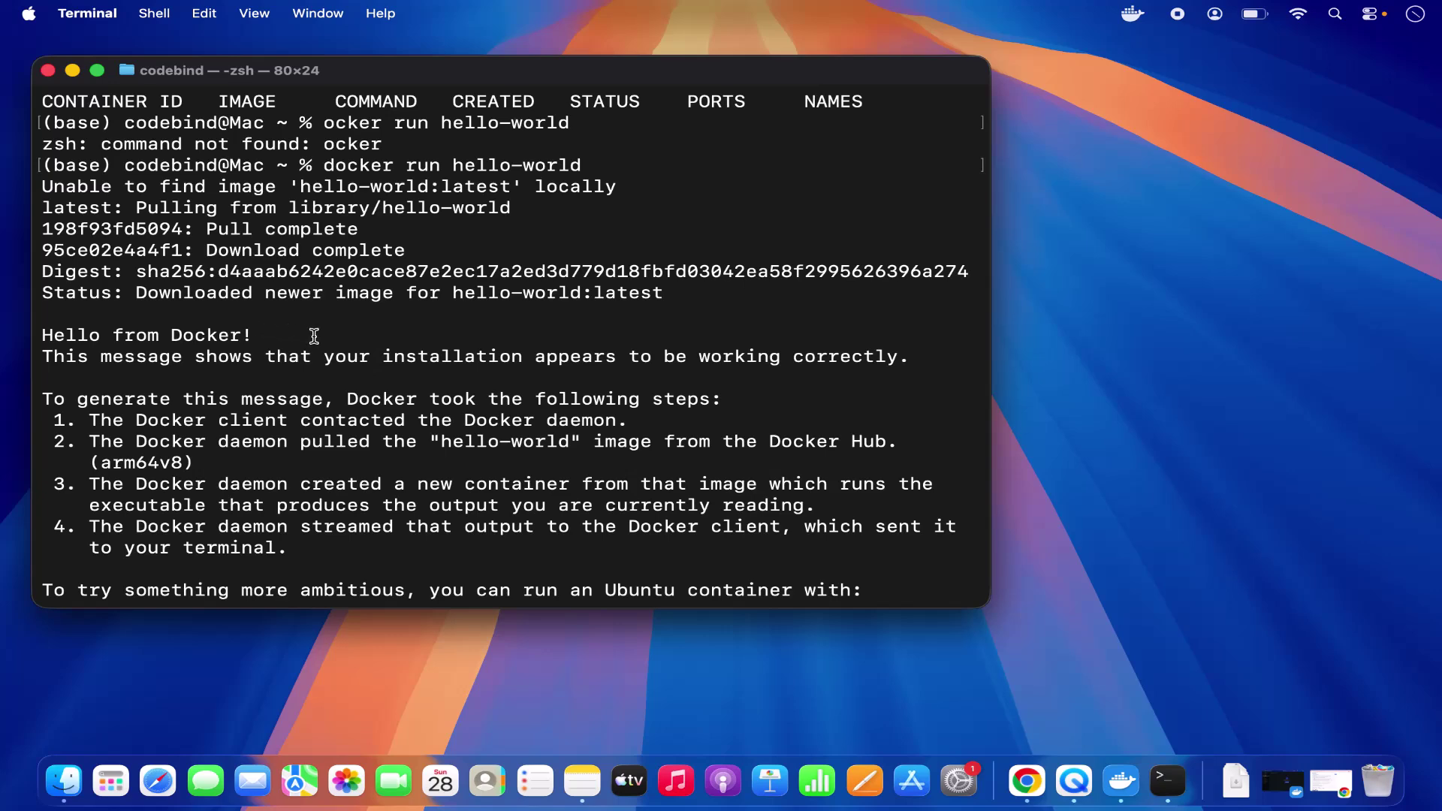
scroll(314, 336, down, 5)
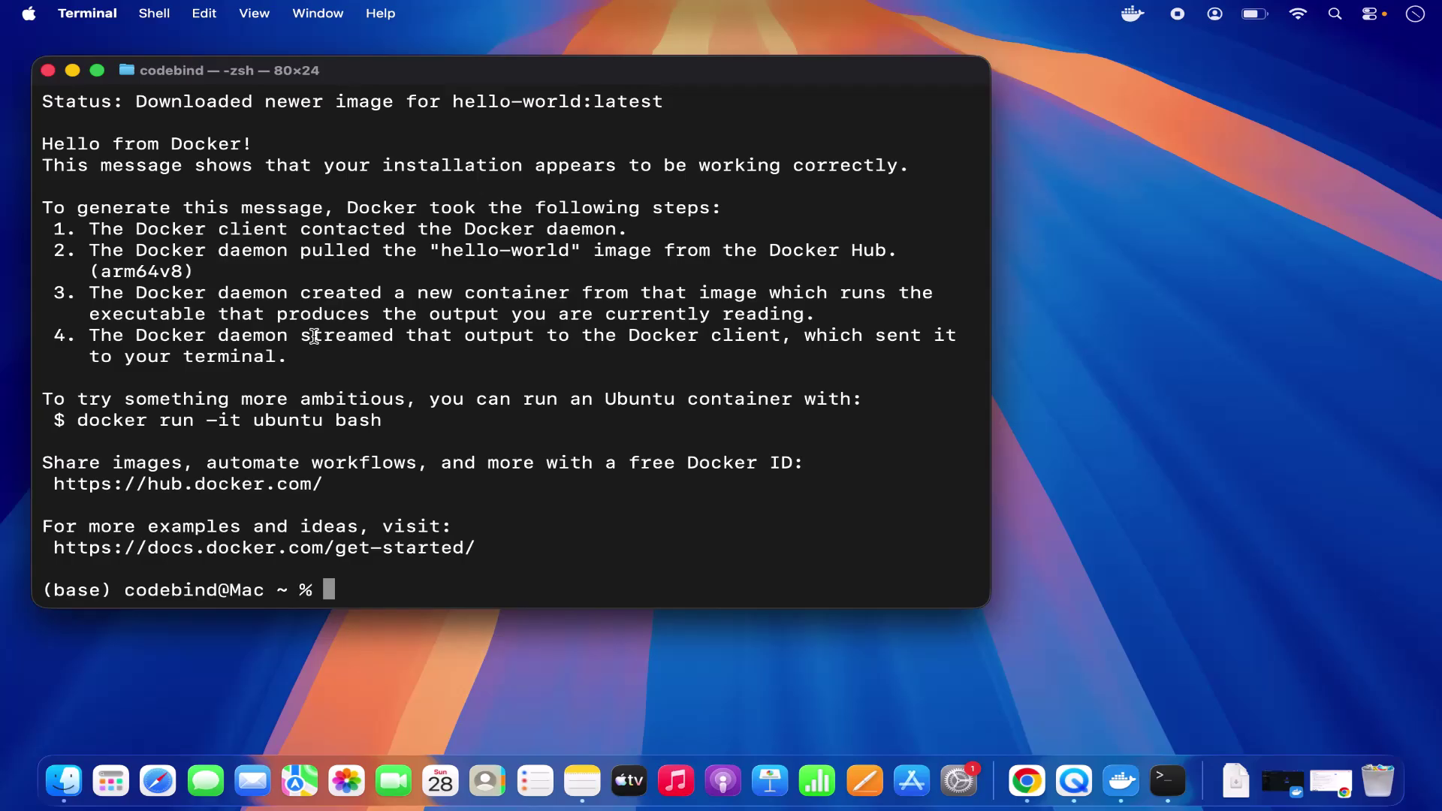
key(Up)
key(Up)
key(Up)
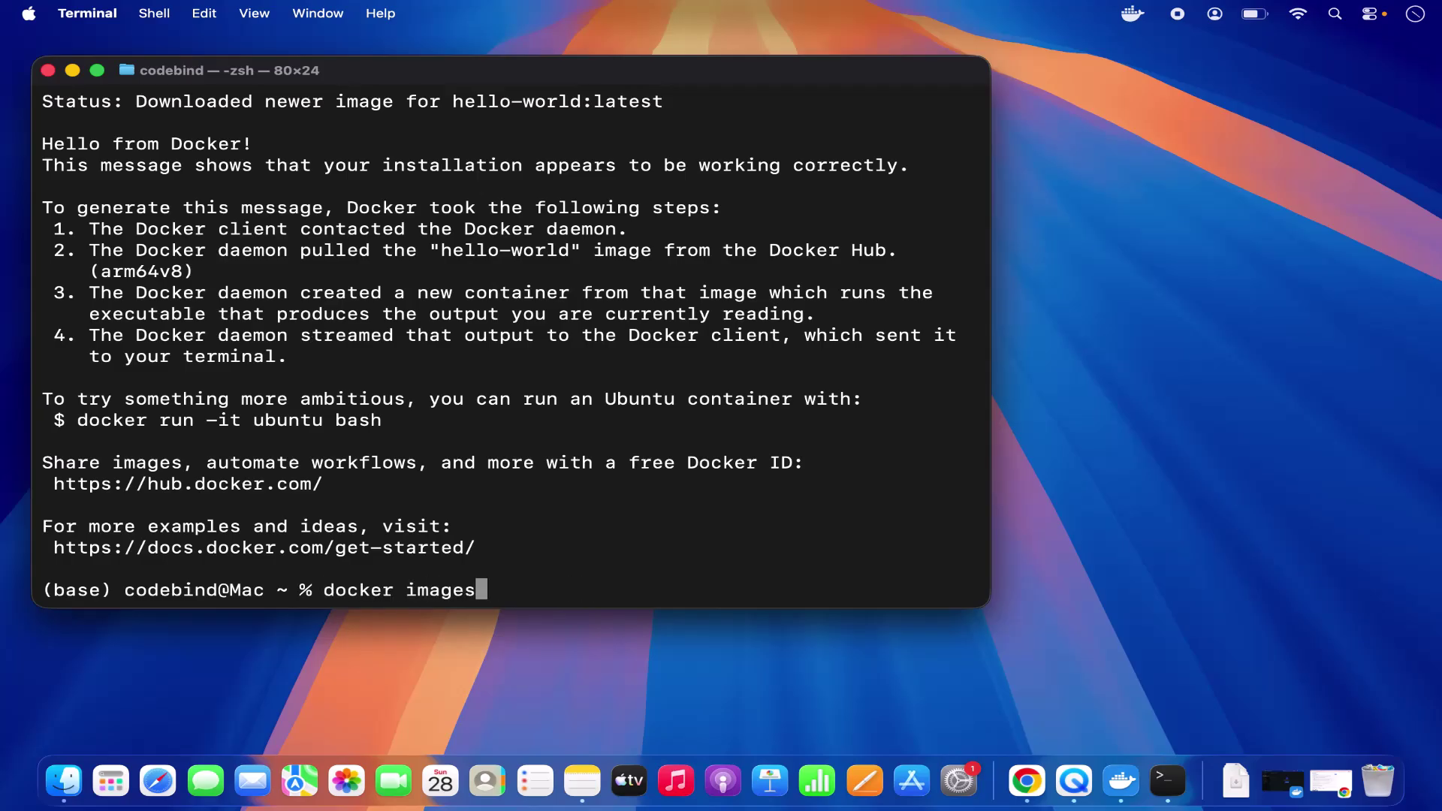
key(Return)
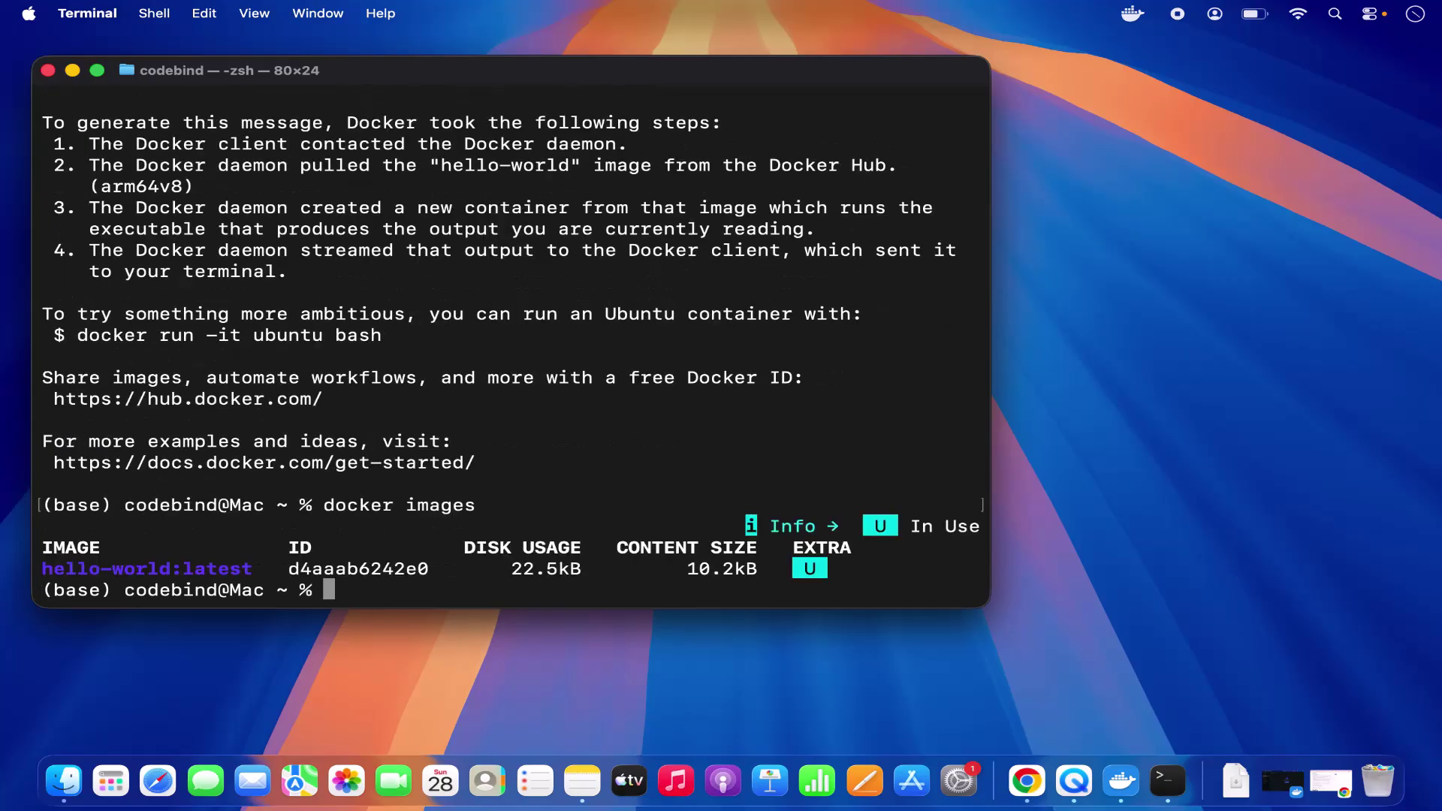
triple_click(200, 569)
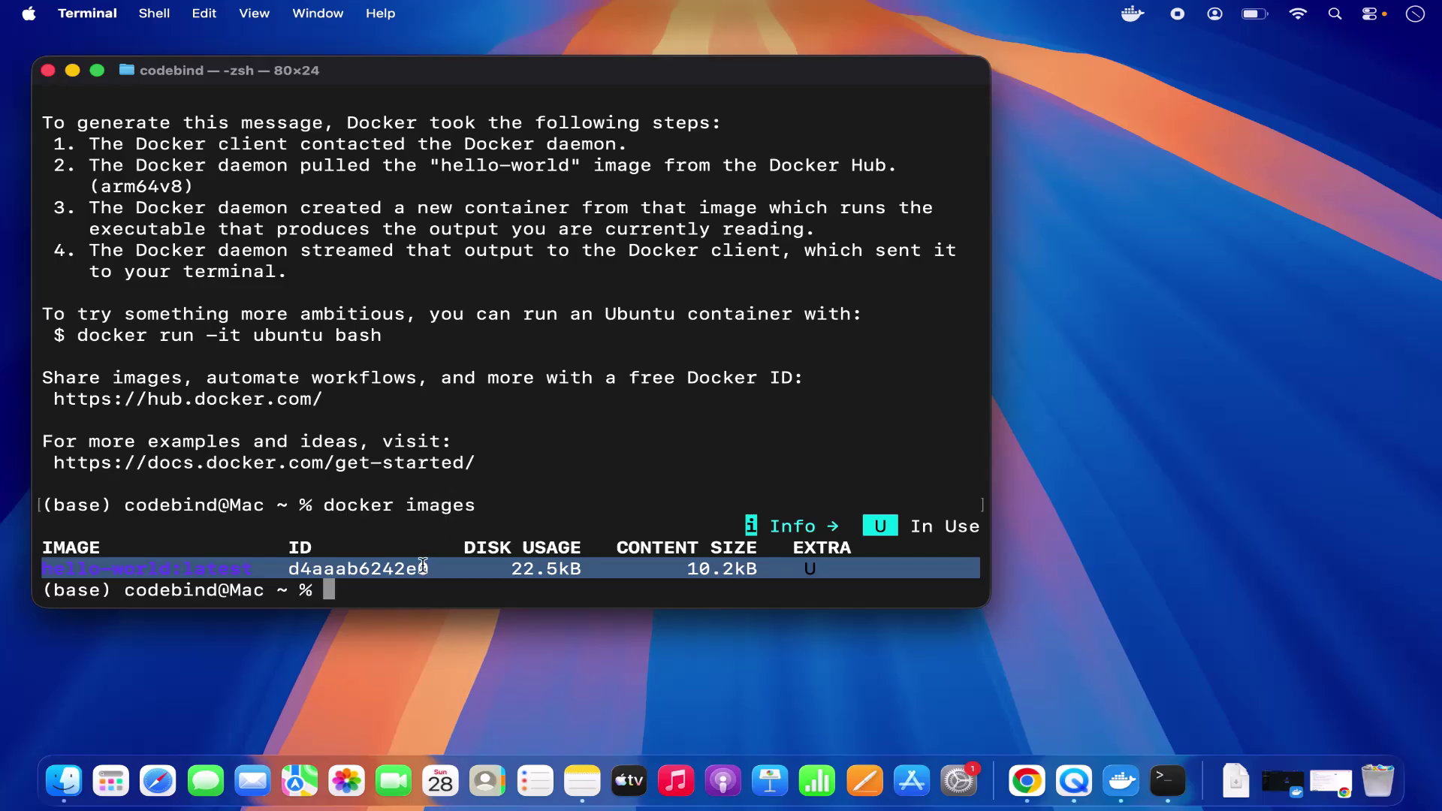
double_click(187, 567)
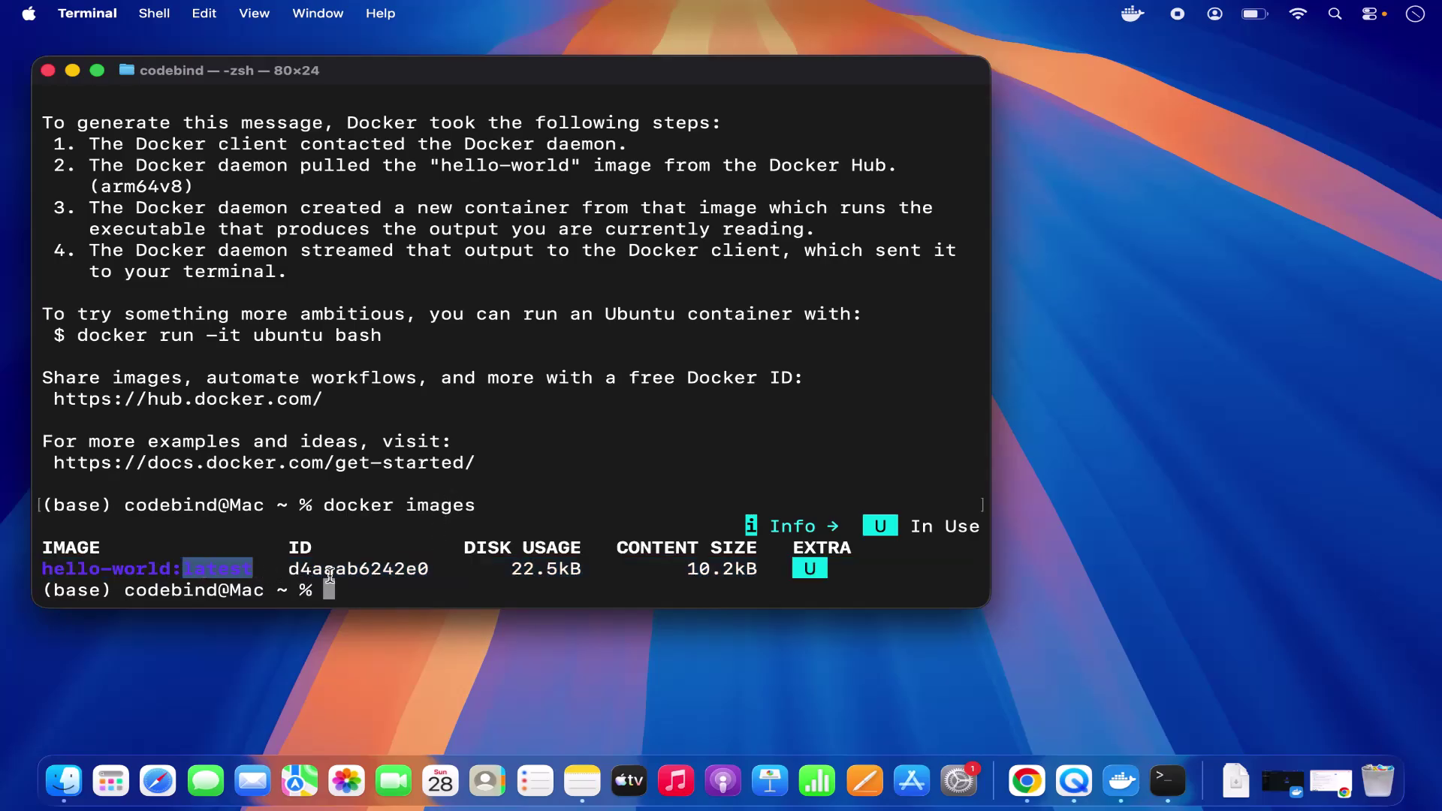
click(361, 580)
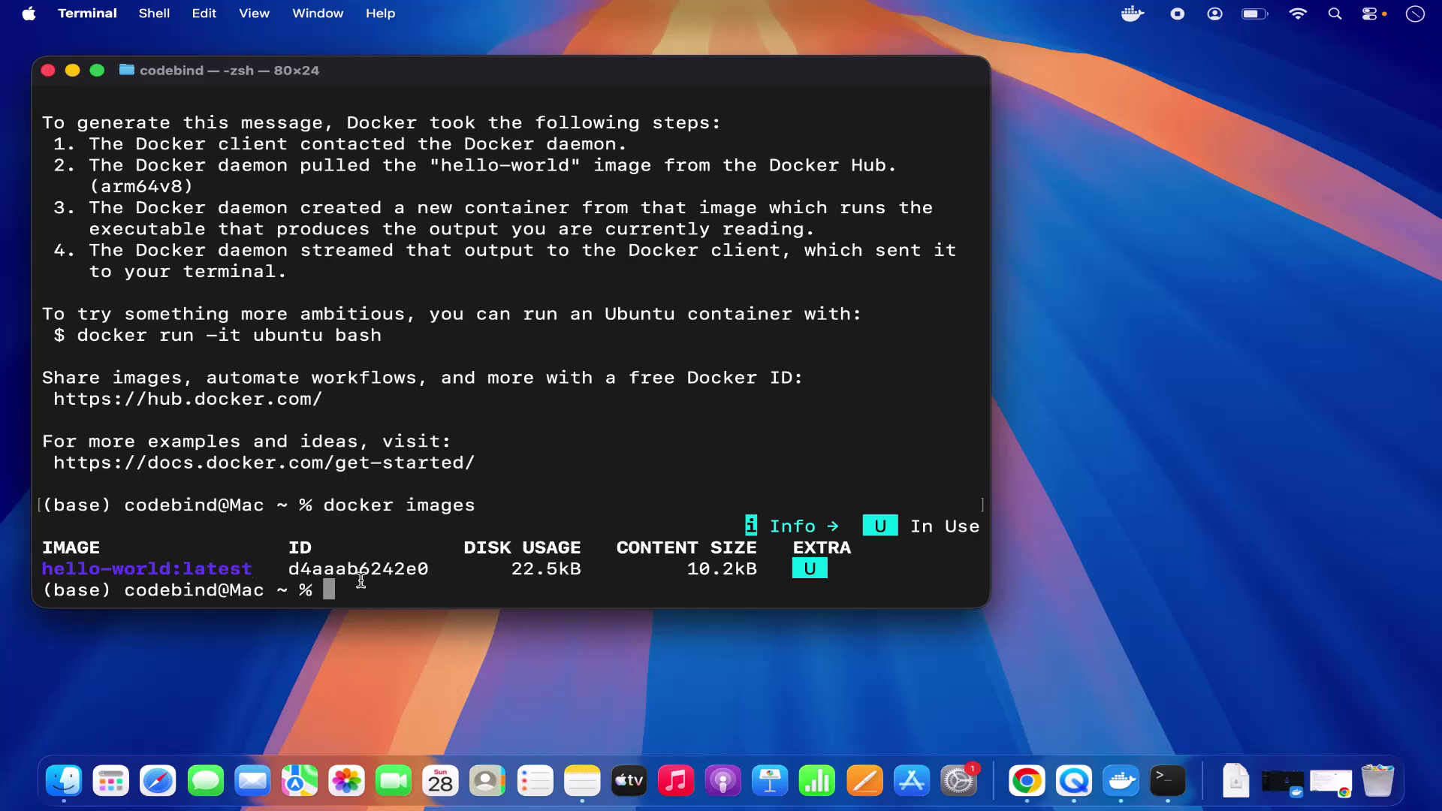
List the running containers with docker ps
key(Up)
key(Up)
key(Up)
key(Up)
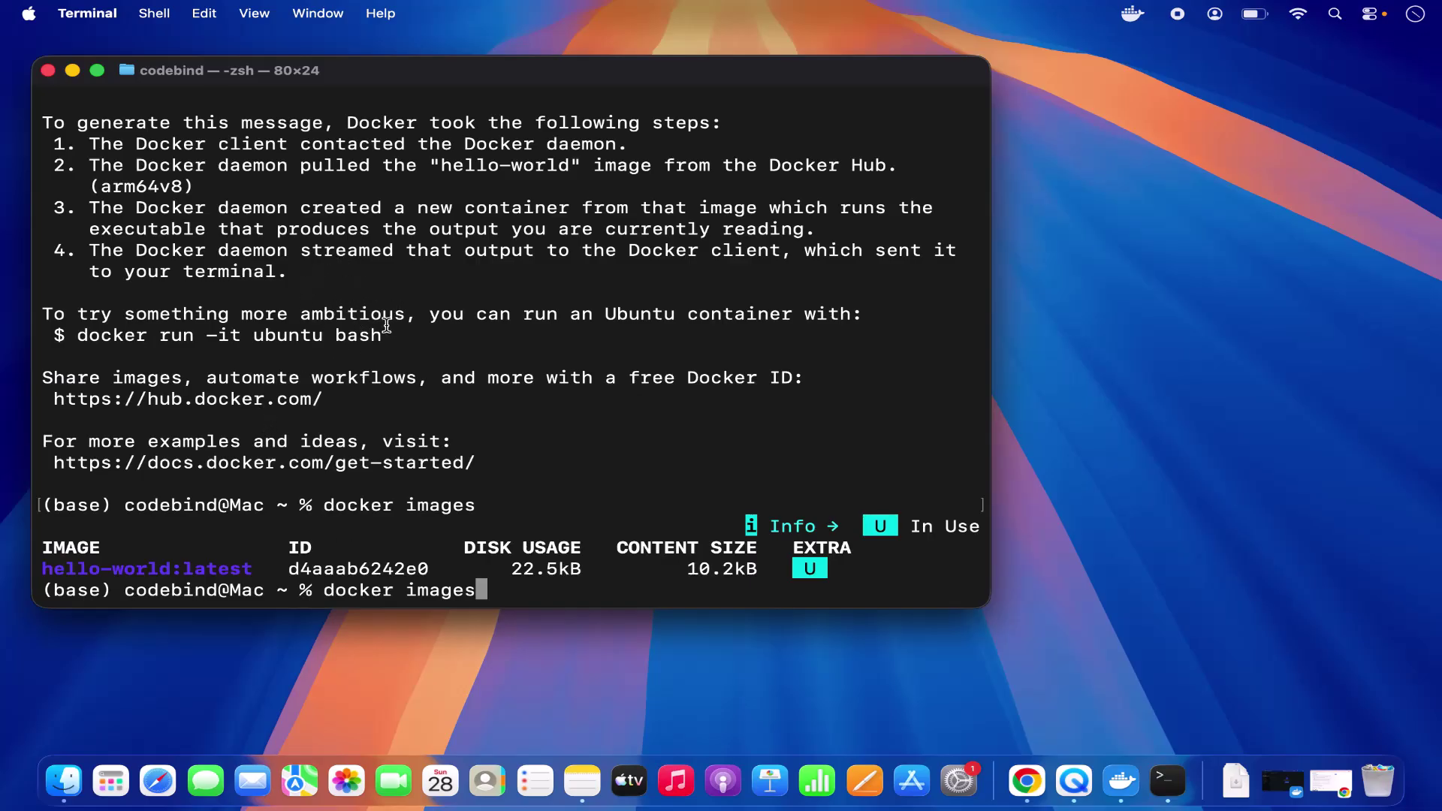
scroll(388, 324, down, 1)
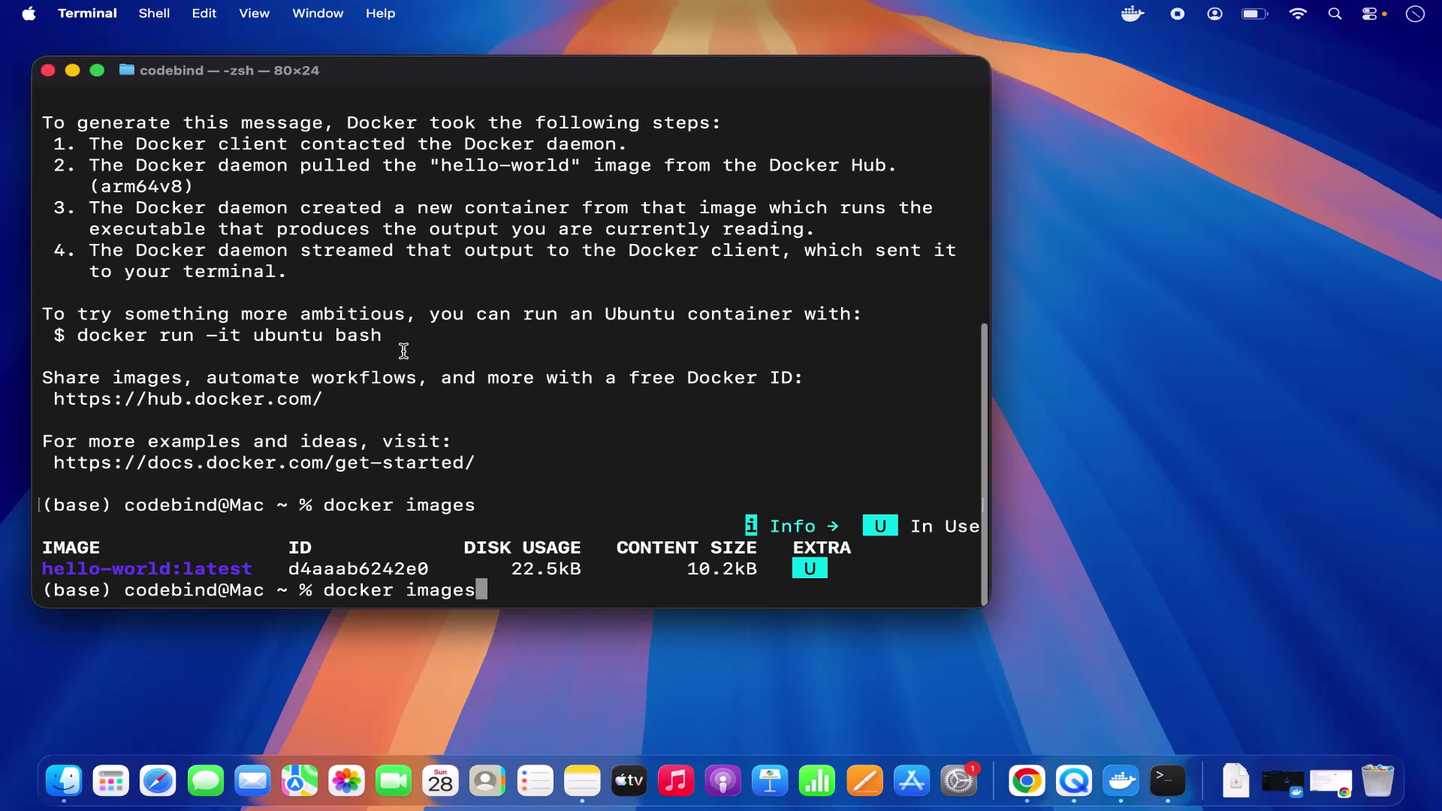
key(BackSpace)
key(BackSpace)
key(BackSpace)
key(BackSpace)
key(BackSpace)
key(BackSpace)
text(ps)
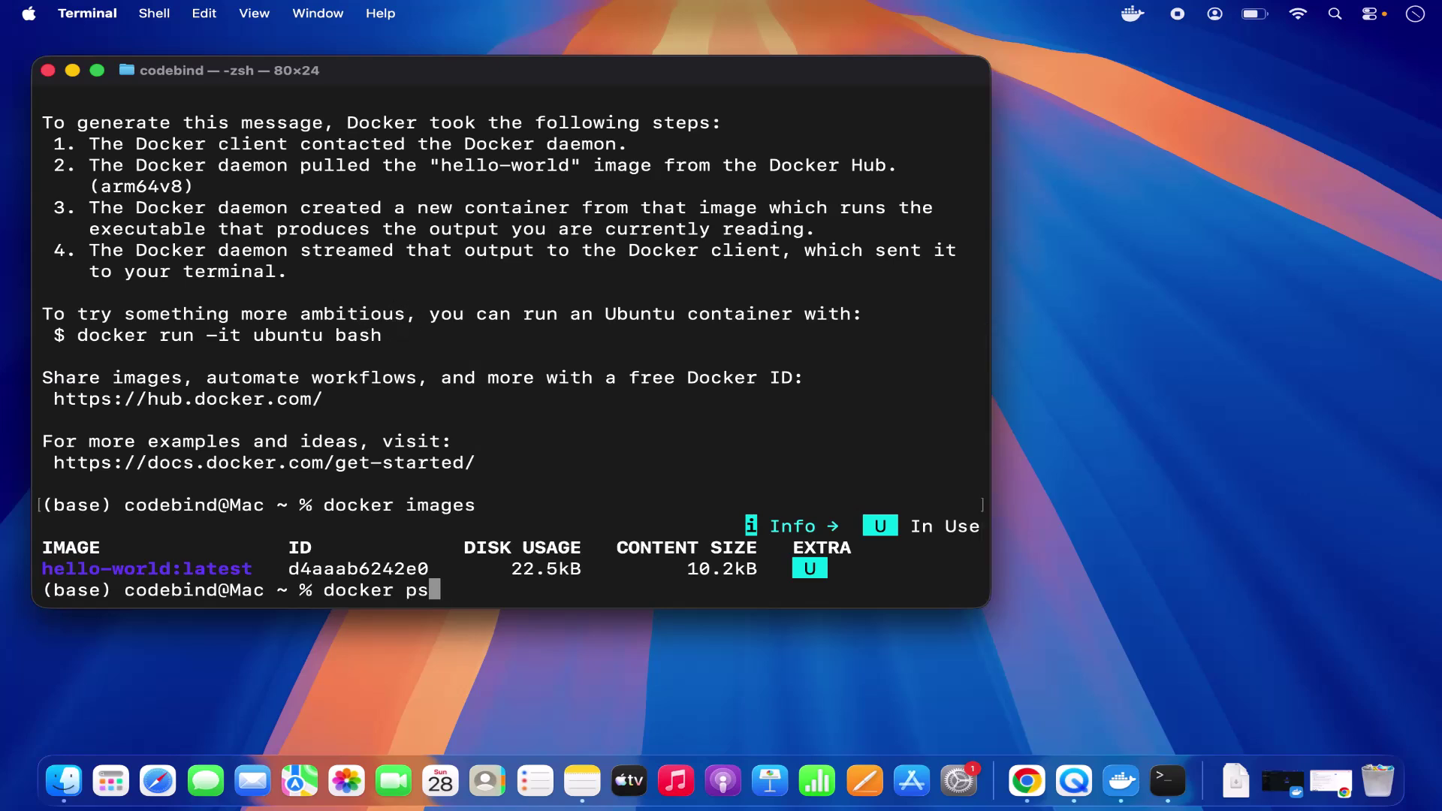
key(Return)
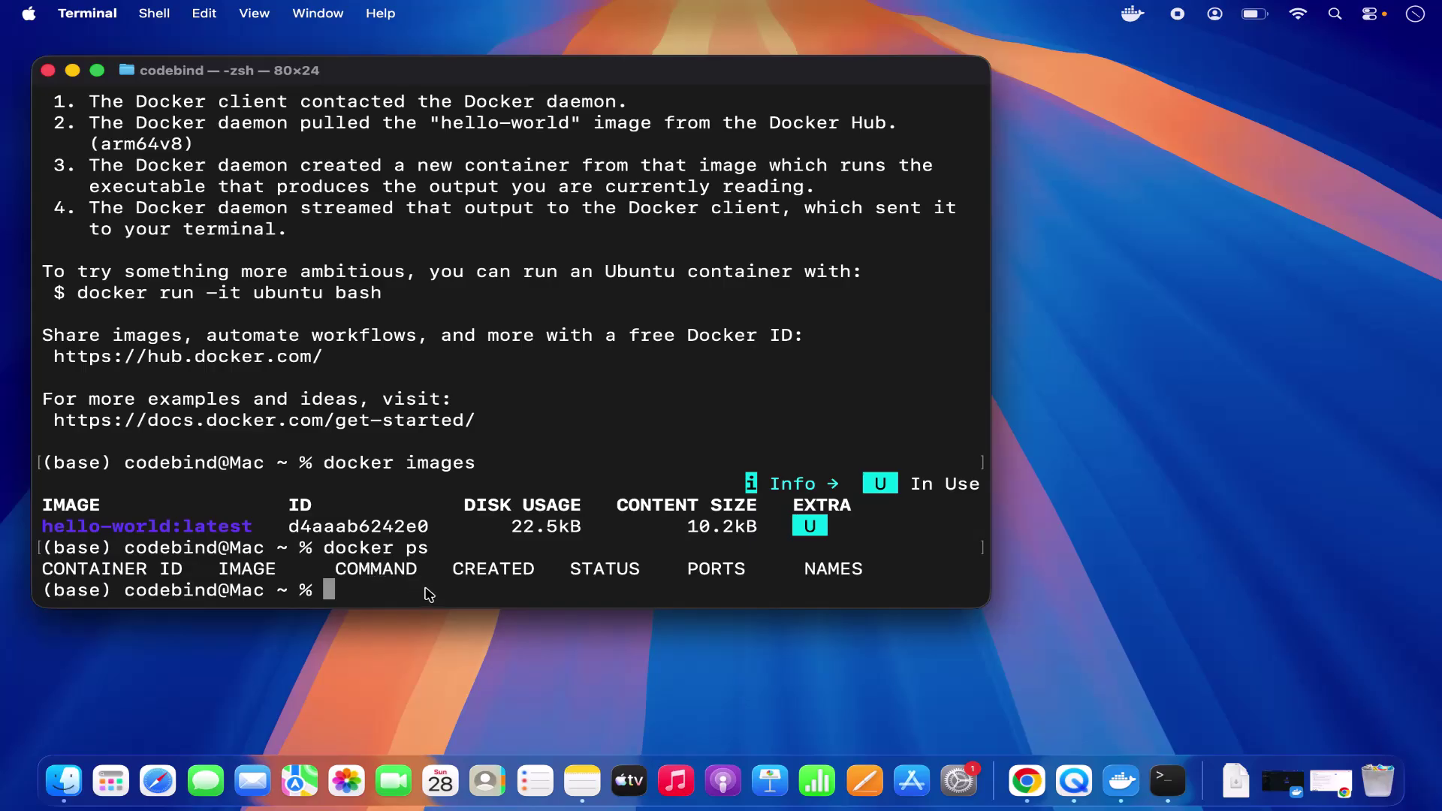
List all containers, including stopped ones, with docker ps -a and highlight the hello-world container's ID
key(Up)
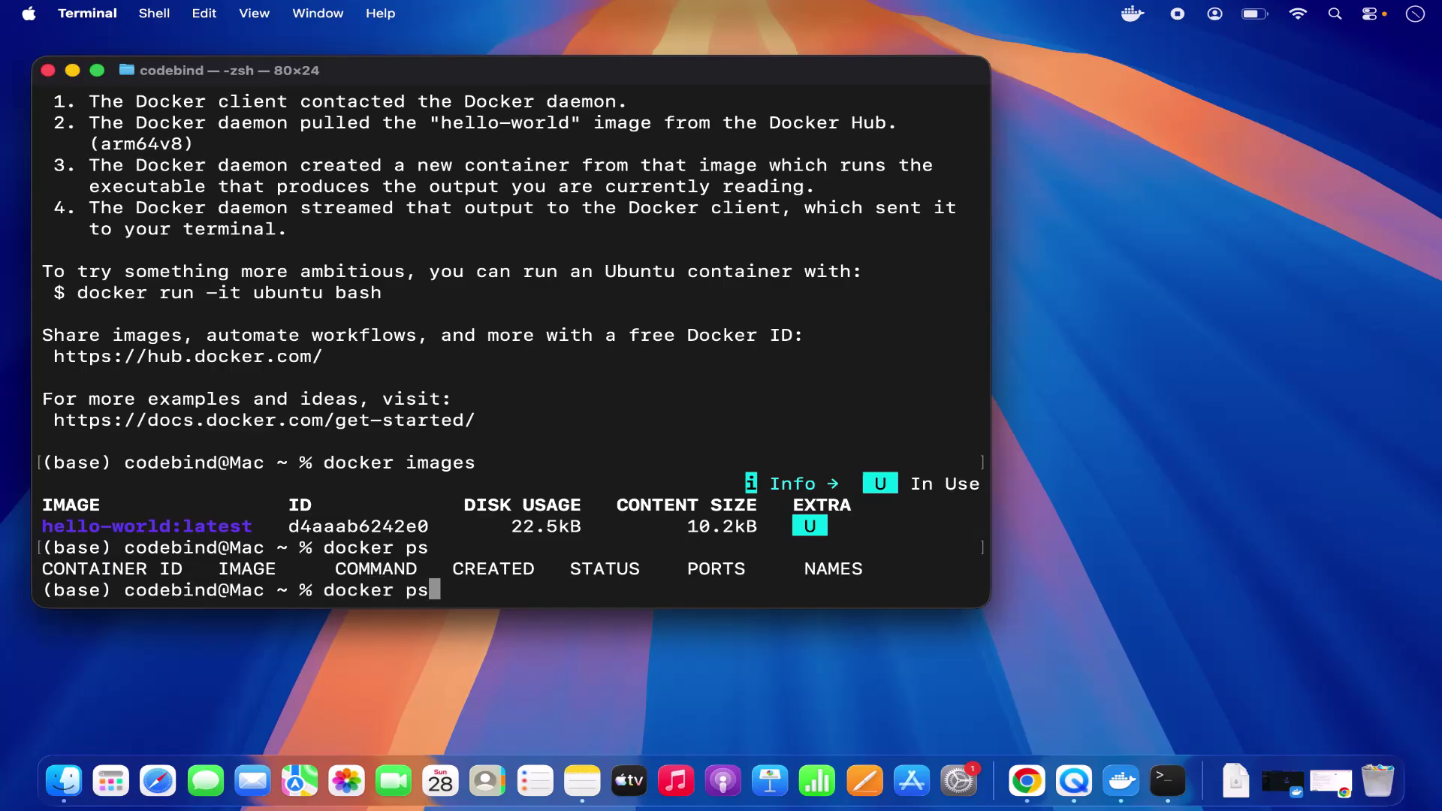
text(-a)
key(Return)
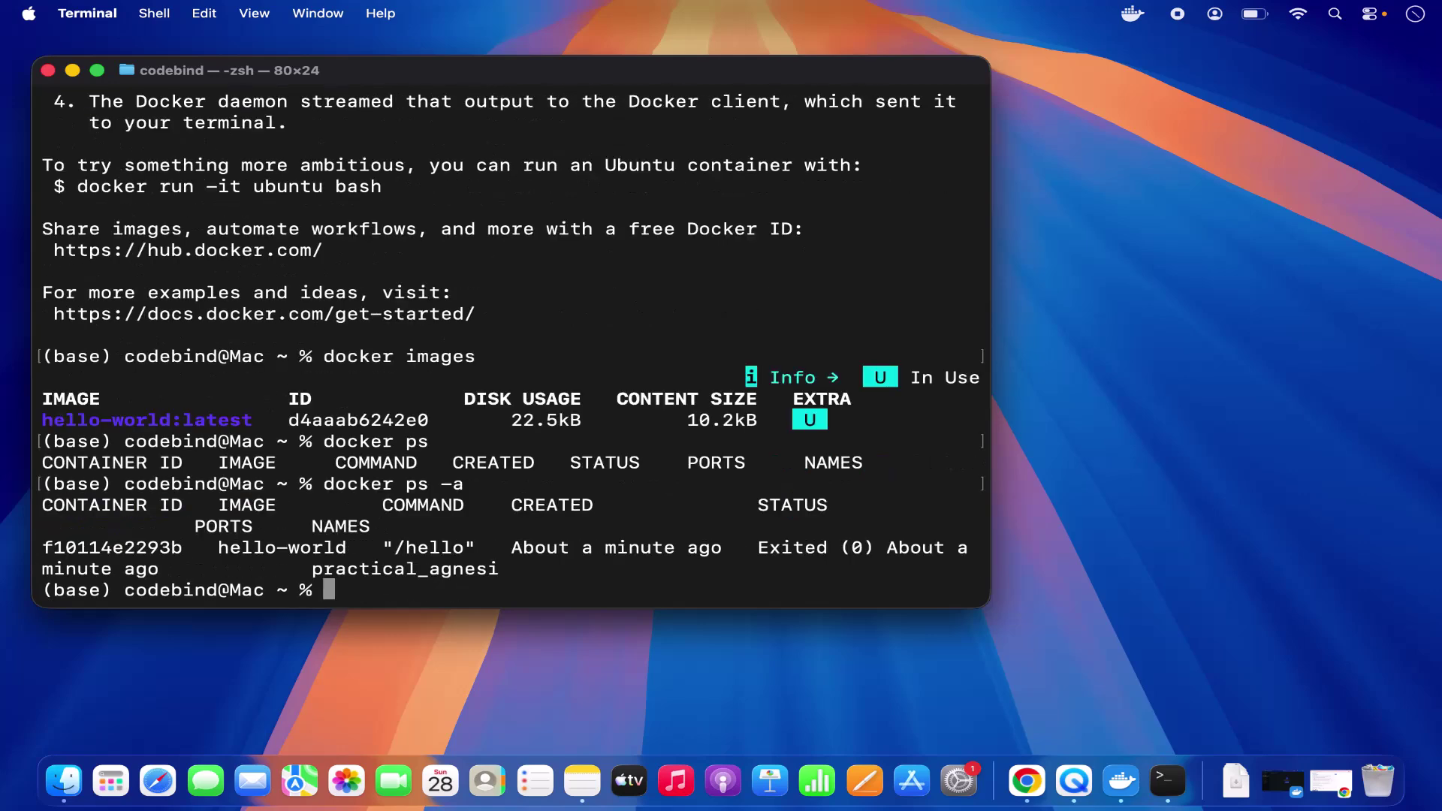
double_click(119, 553)
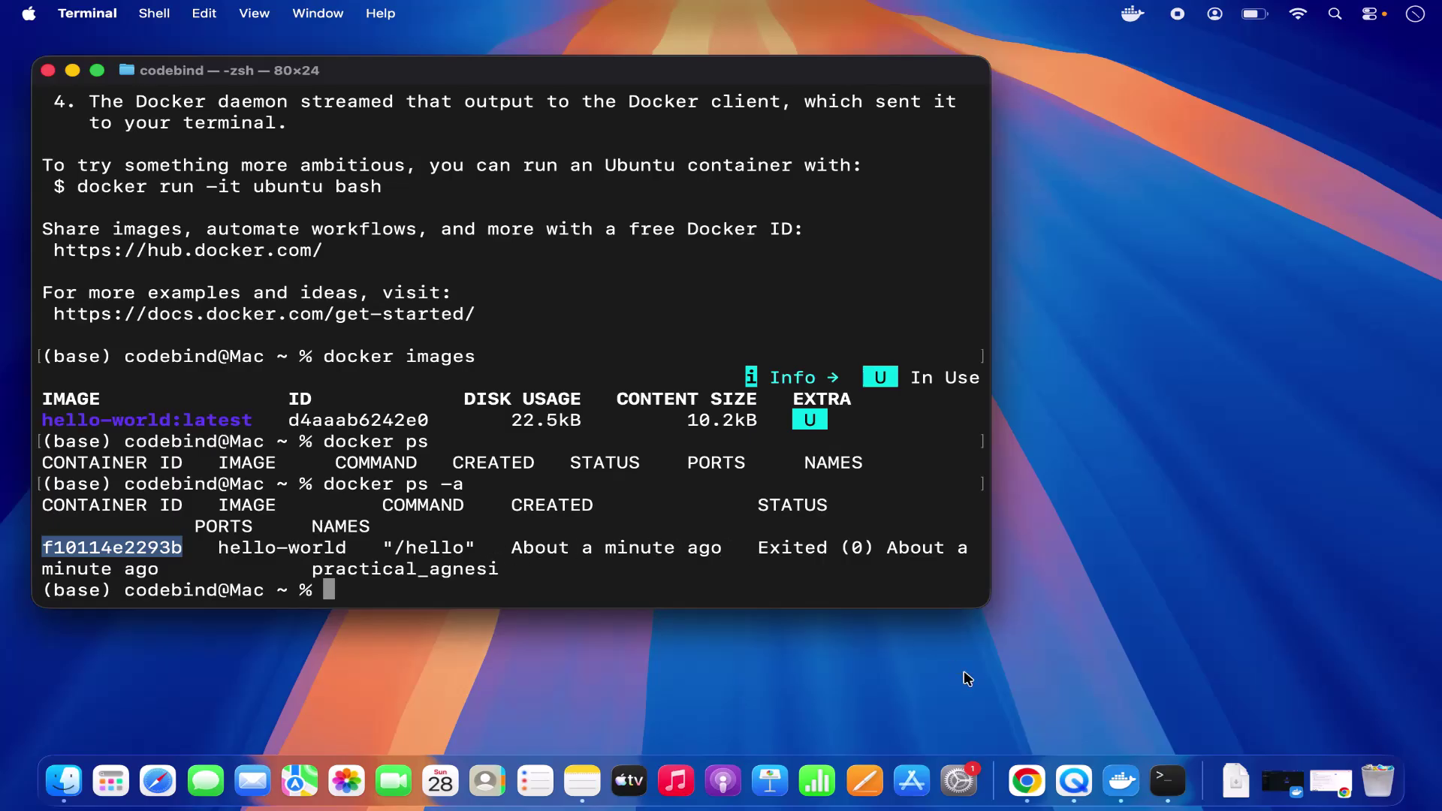
Switch to Docker Desktop, check the hello-world container and the hello-world image in their lists, and minimize the window
click(1117, 784)
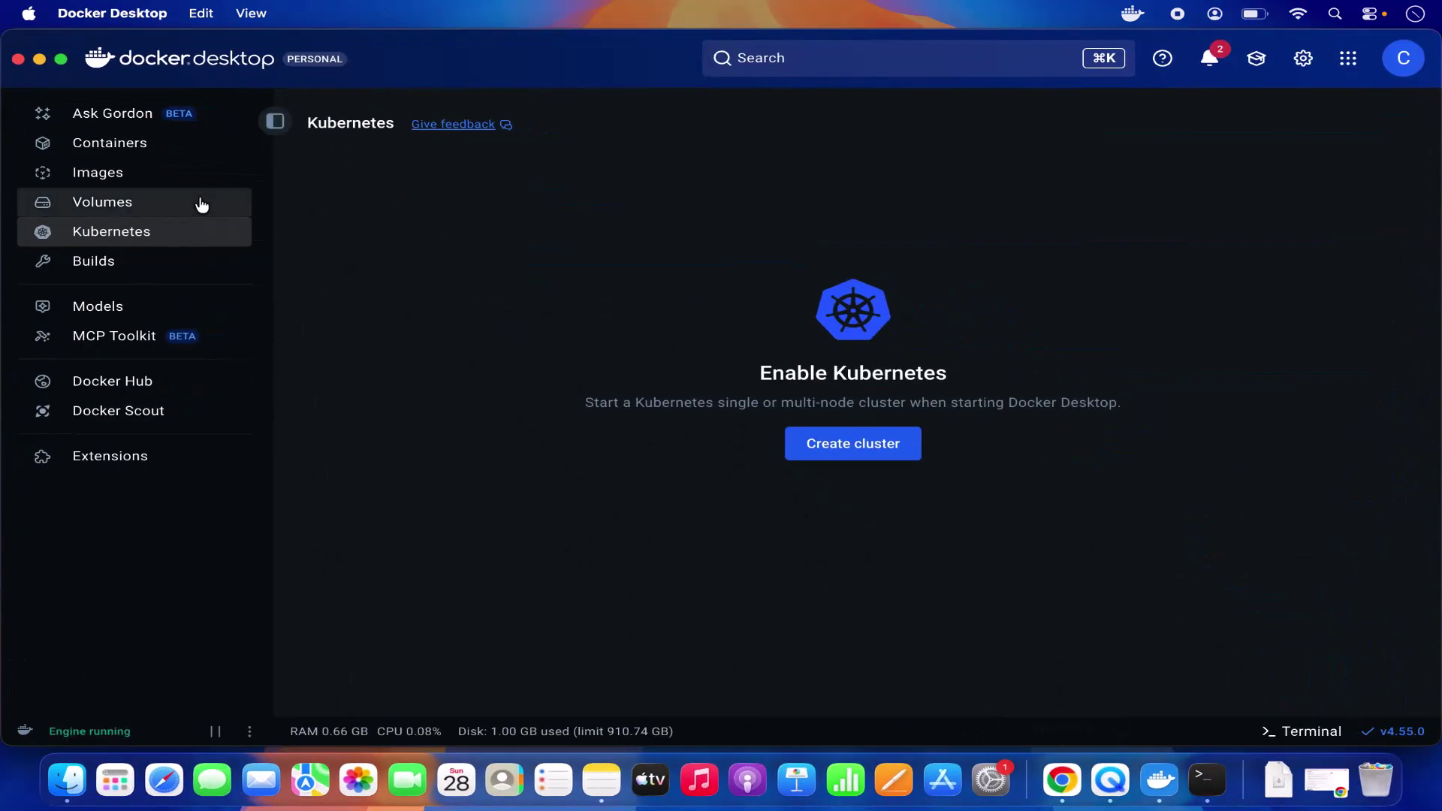
click(138, 145)
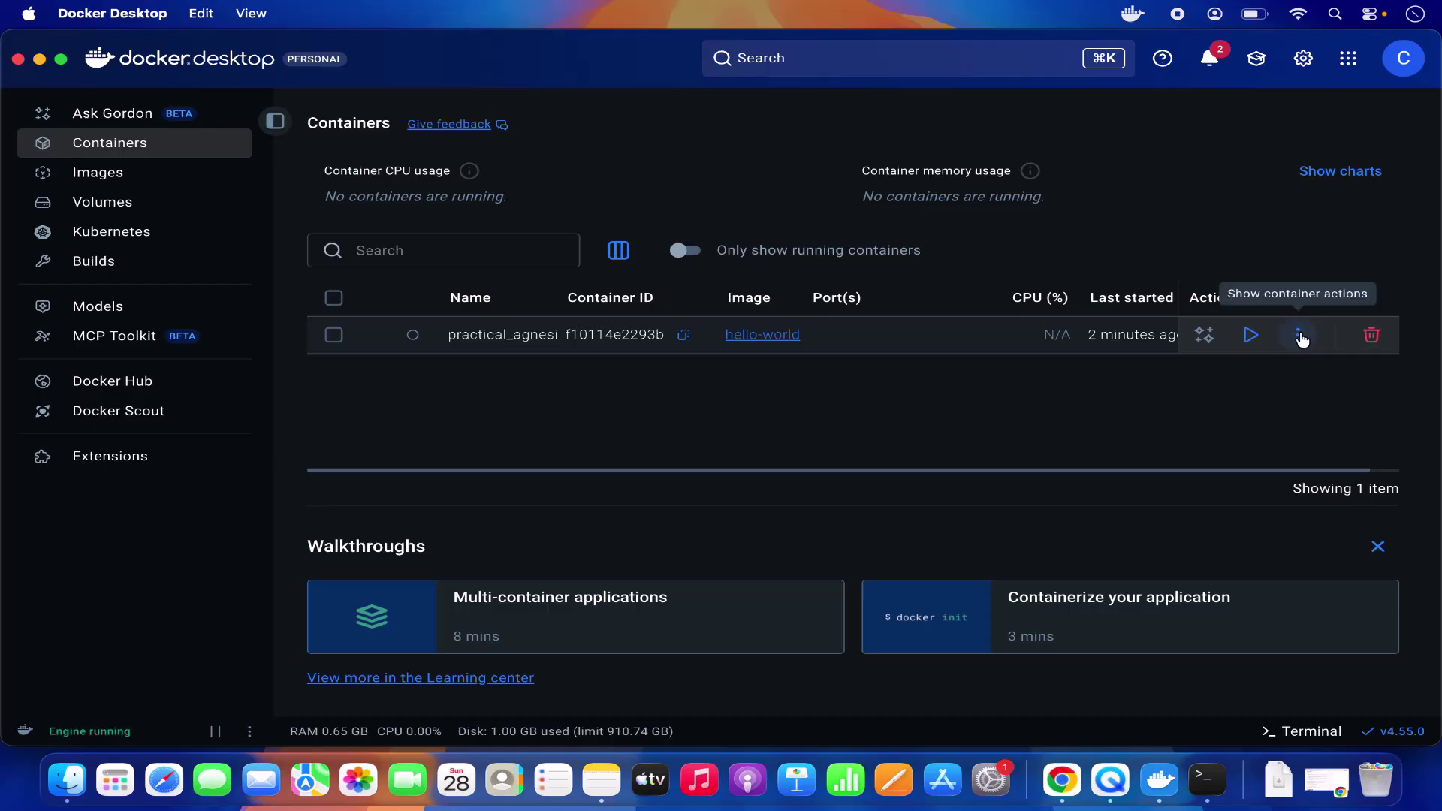
click(124, 179)
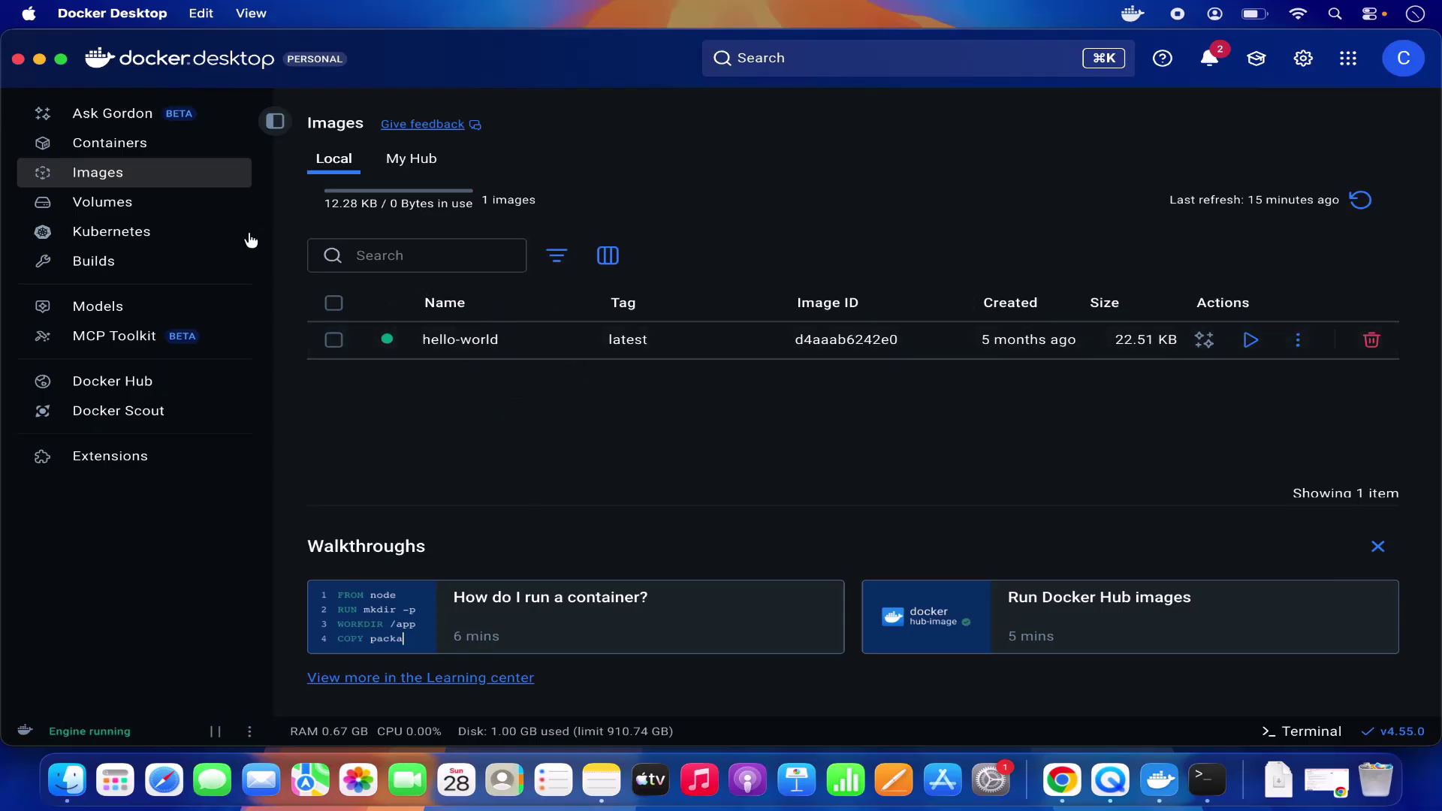
click(39, 60)
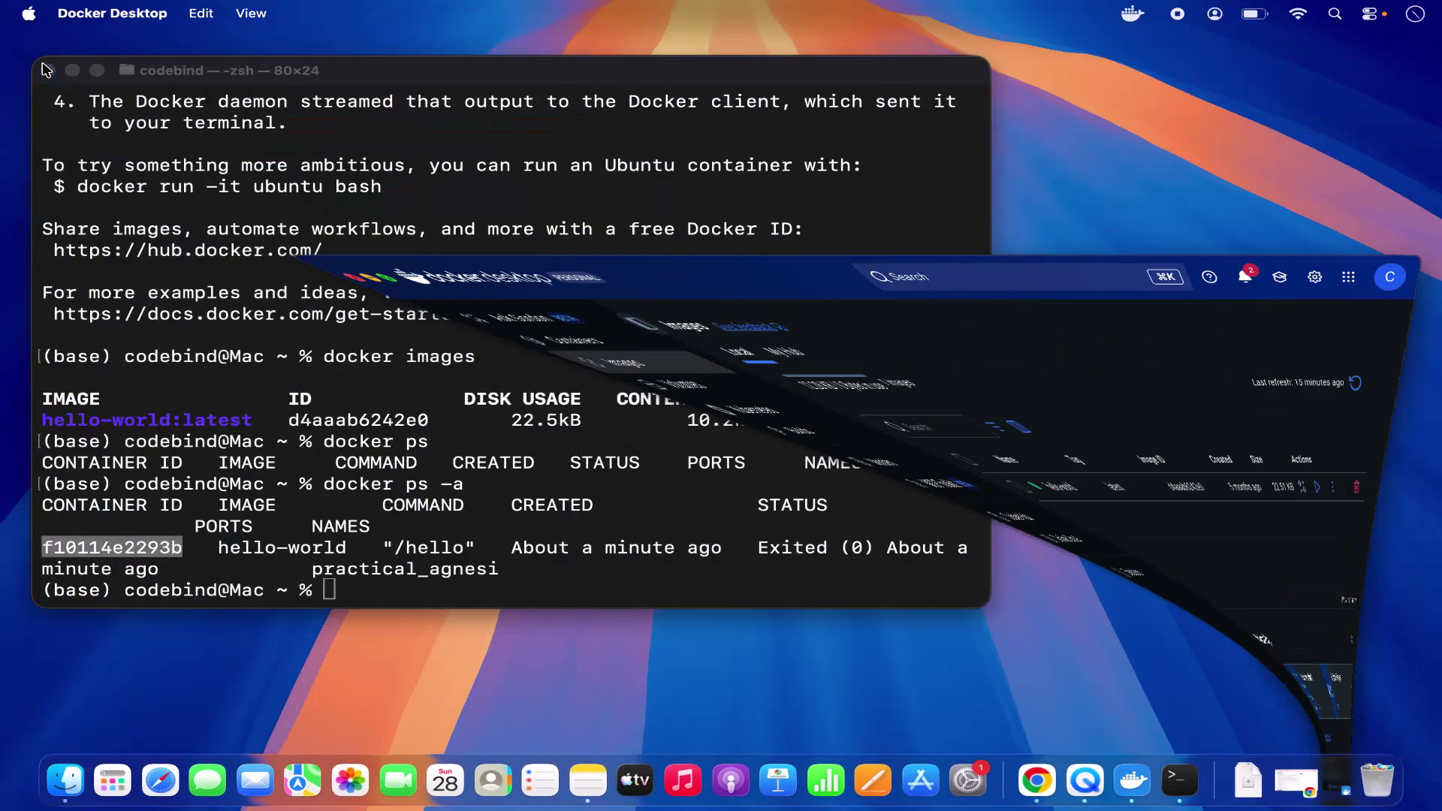